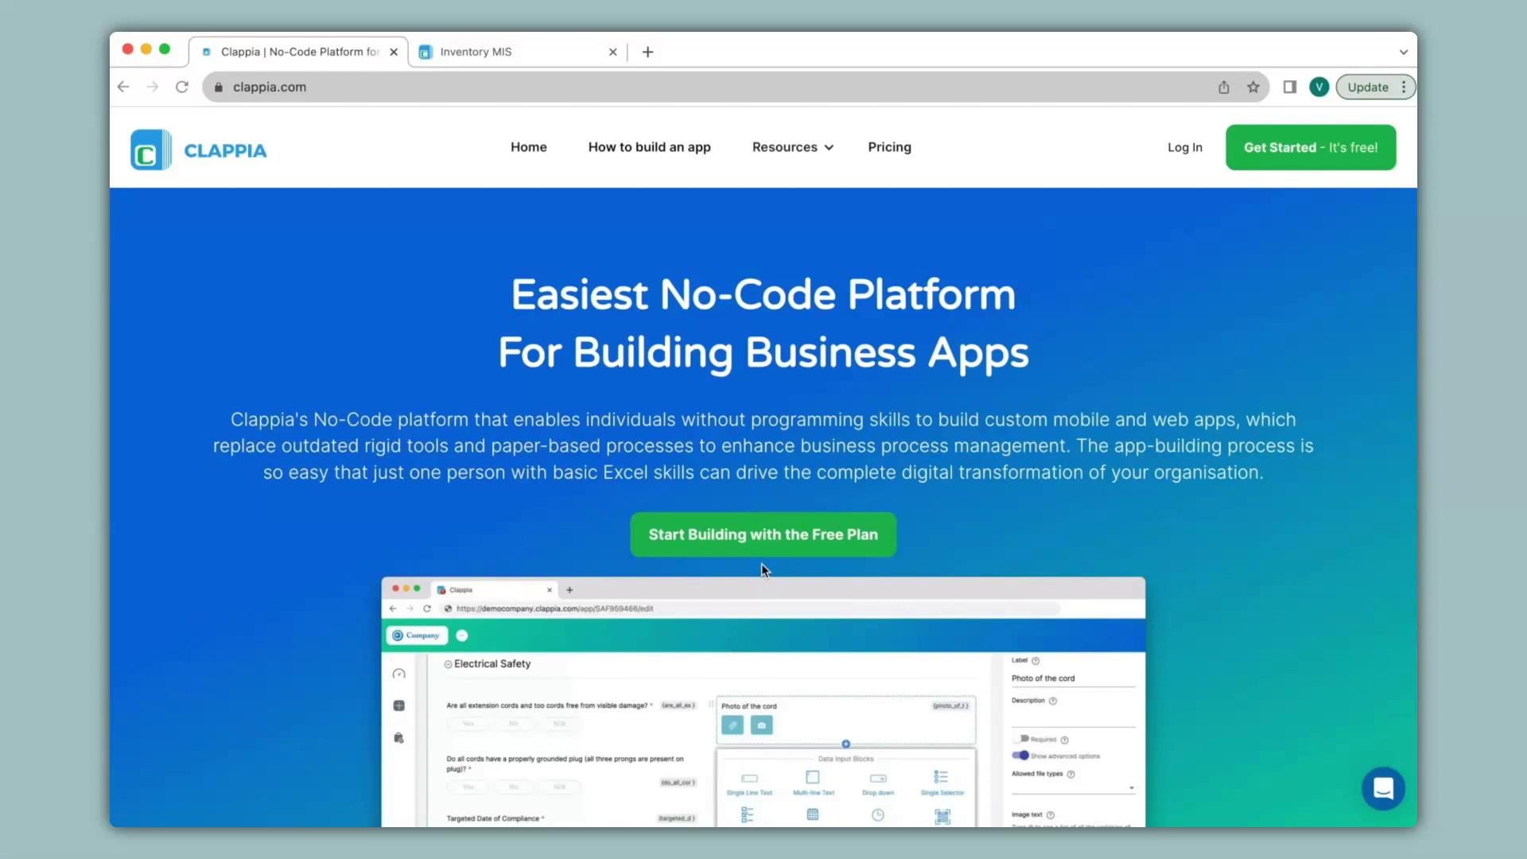
Switch to the Inventory MIS app tab to show its empty SKU Master form
left_click(522, 53)
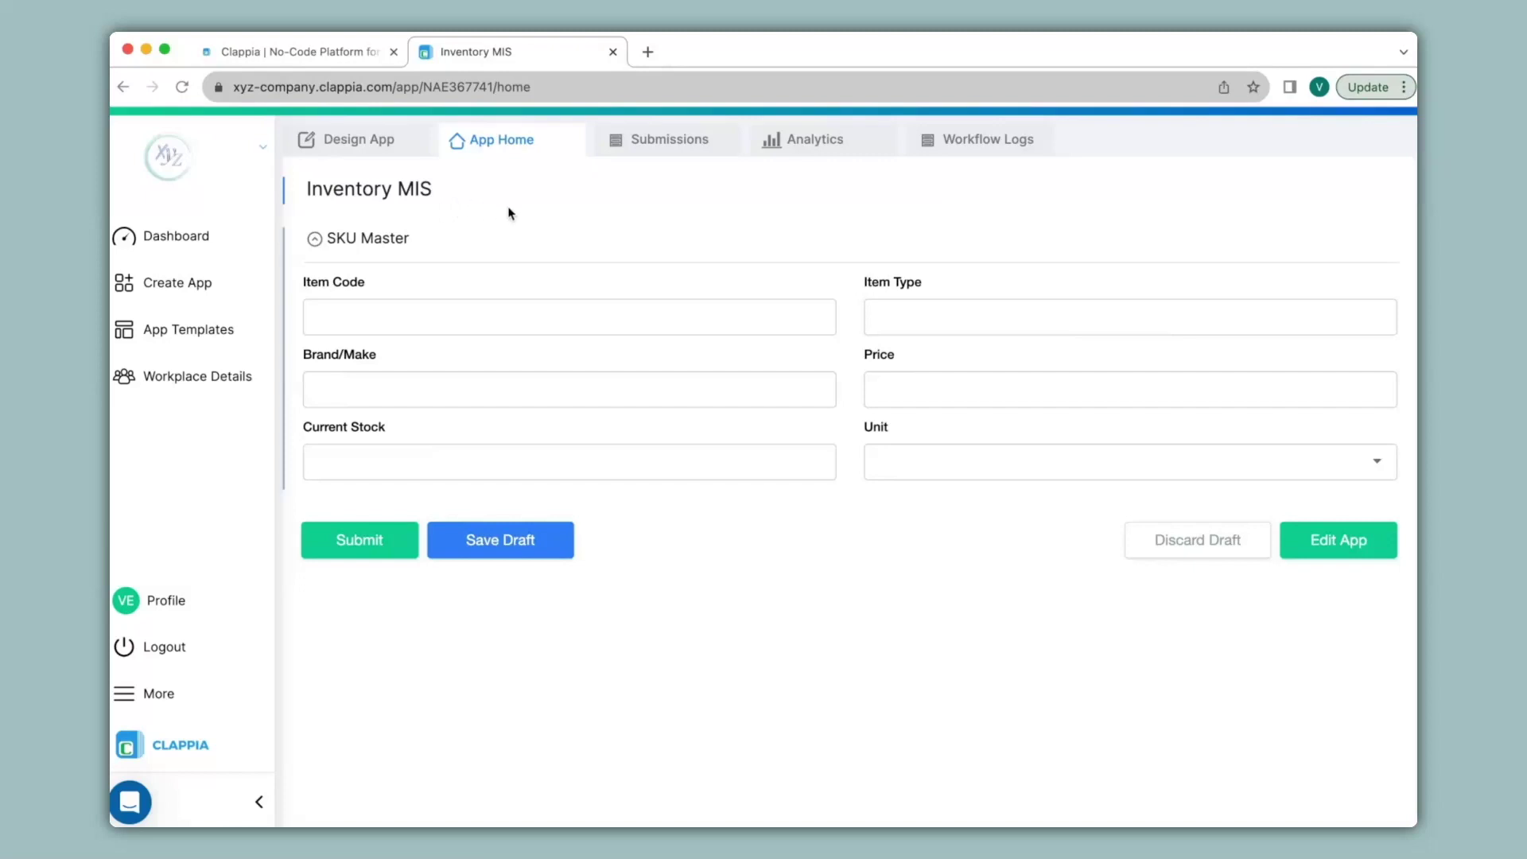
Enter item code ItemCode03, type Laptop, brand Dell, price 50000 and stock 10
left_click(910, 471)
left_click(676, 433)
left_click(607, 317)
type("ItemCode03")
key("Tab")
type("Laptop")
key("Tab")
type("Dell")
key("Tab")
type("50000")
key("Tab")
type("10")
Set the unit to NA, submit the record, and view the submissions list
left_click(946, 463)
left_click(946, 560)
left_click(398, 547)
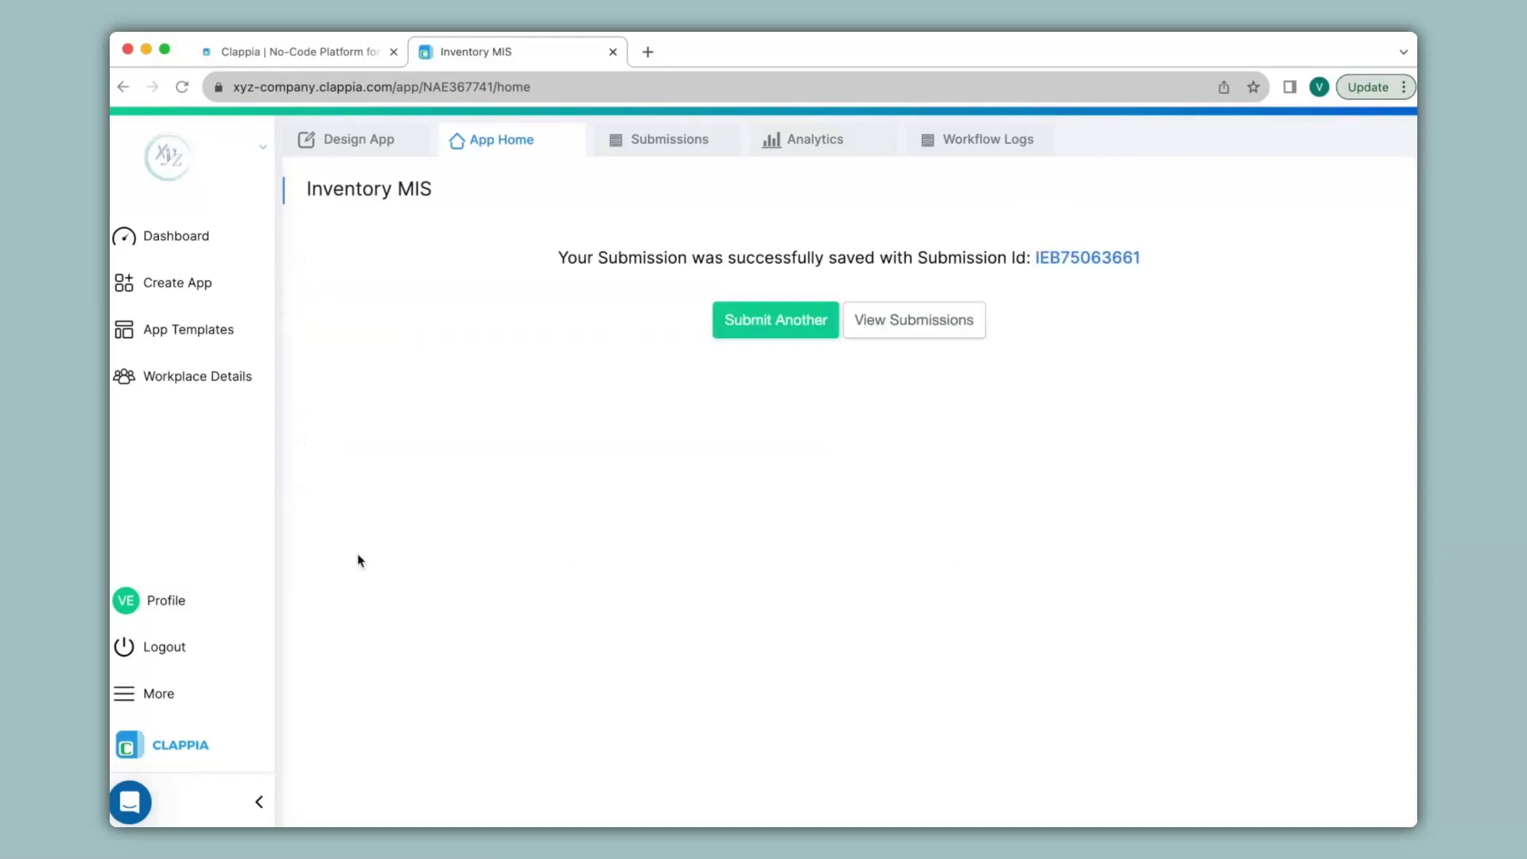
left_click(635, 141)
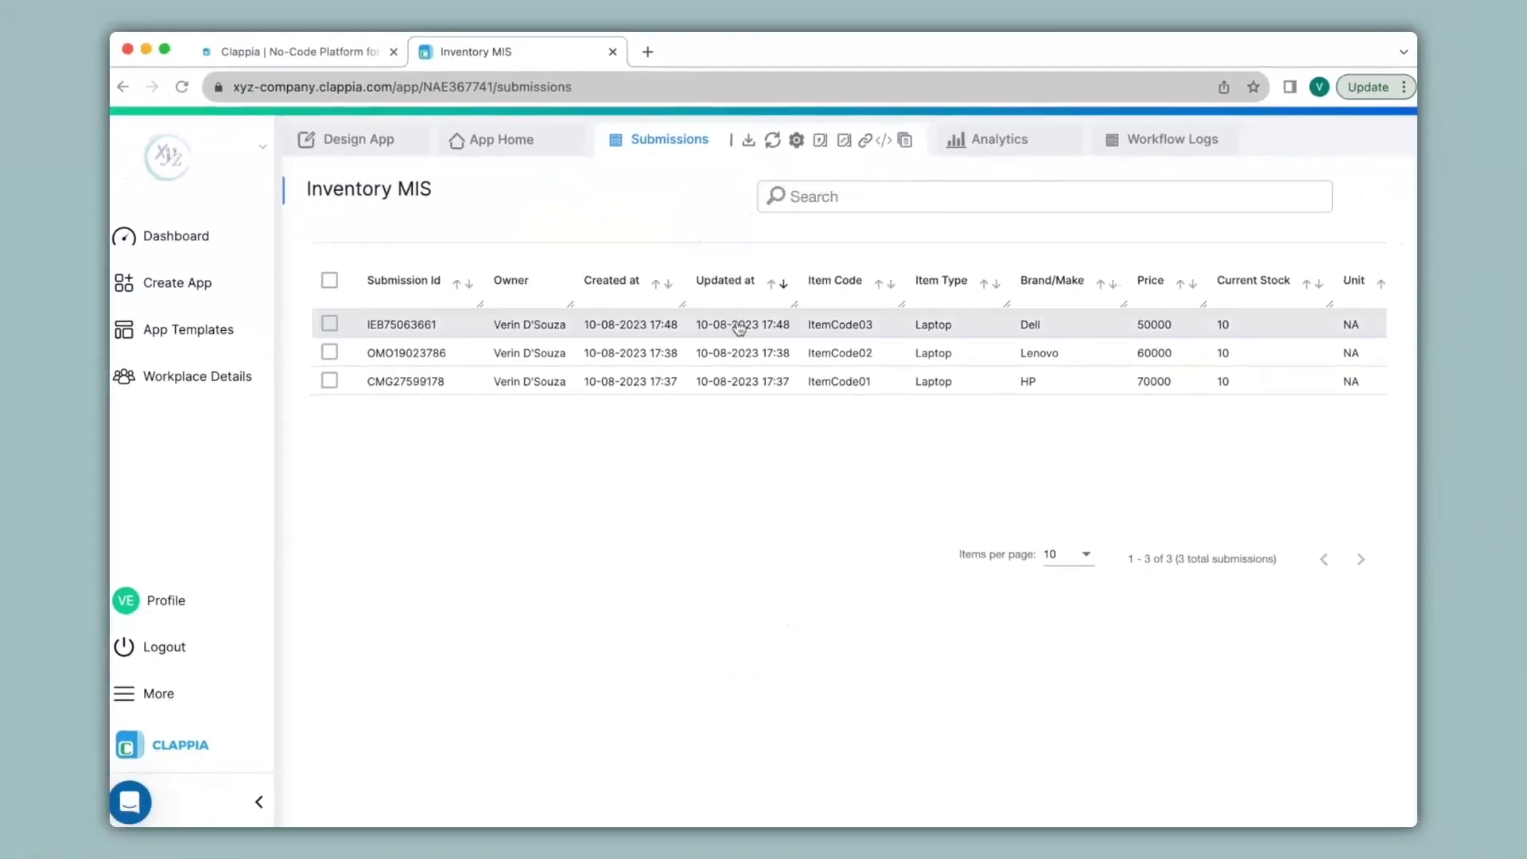
Open the ItemCode03 record's details, then return to the workspace Dashboard
left_click(740, 329)
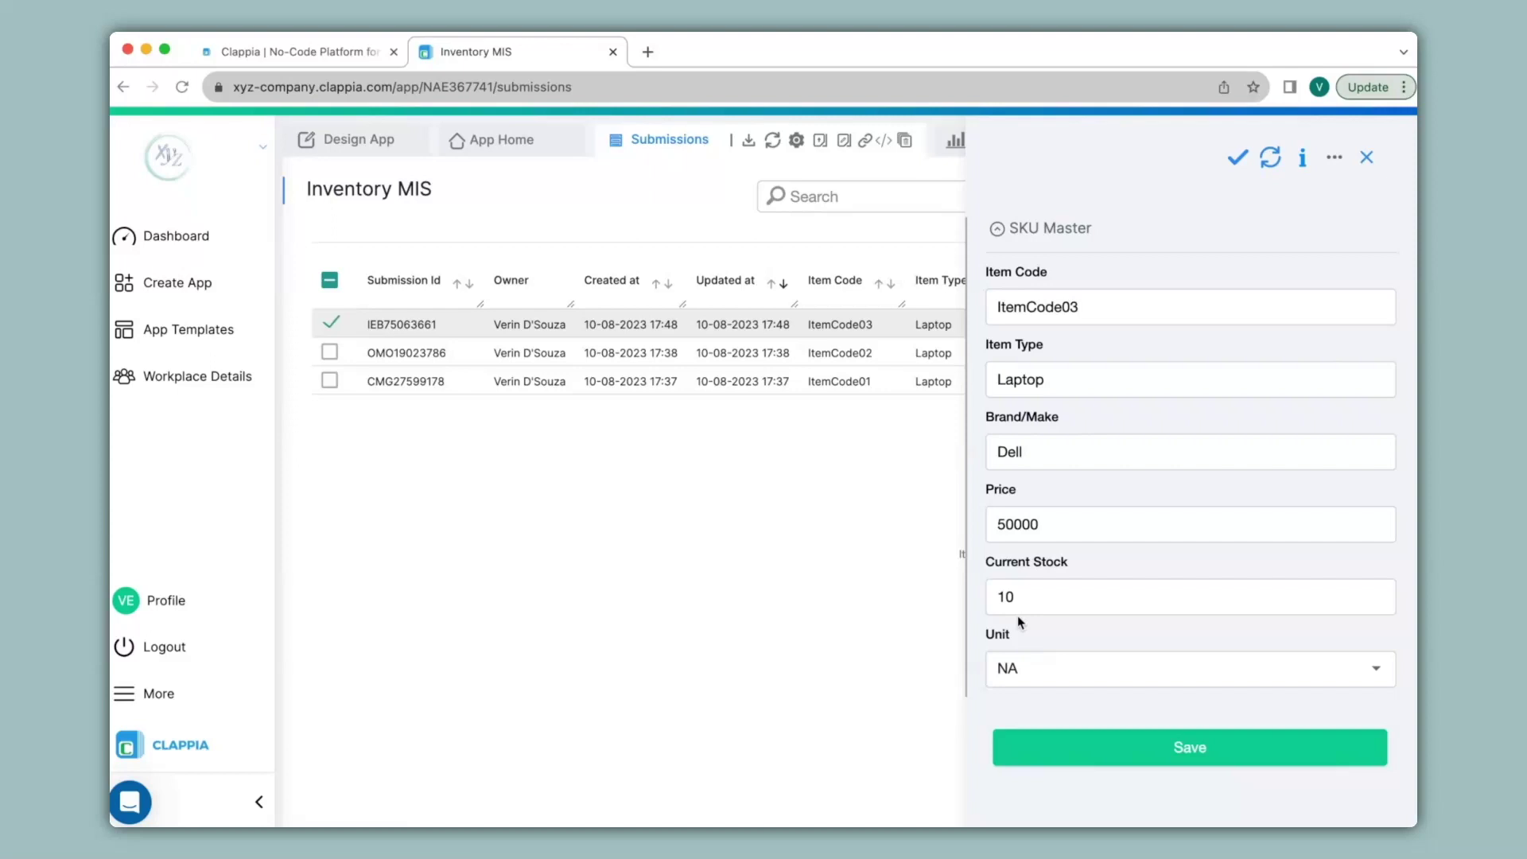
left_click(202, 237)
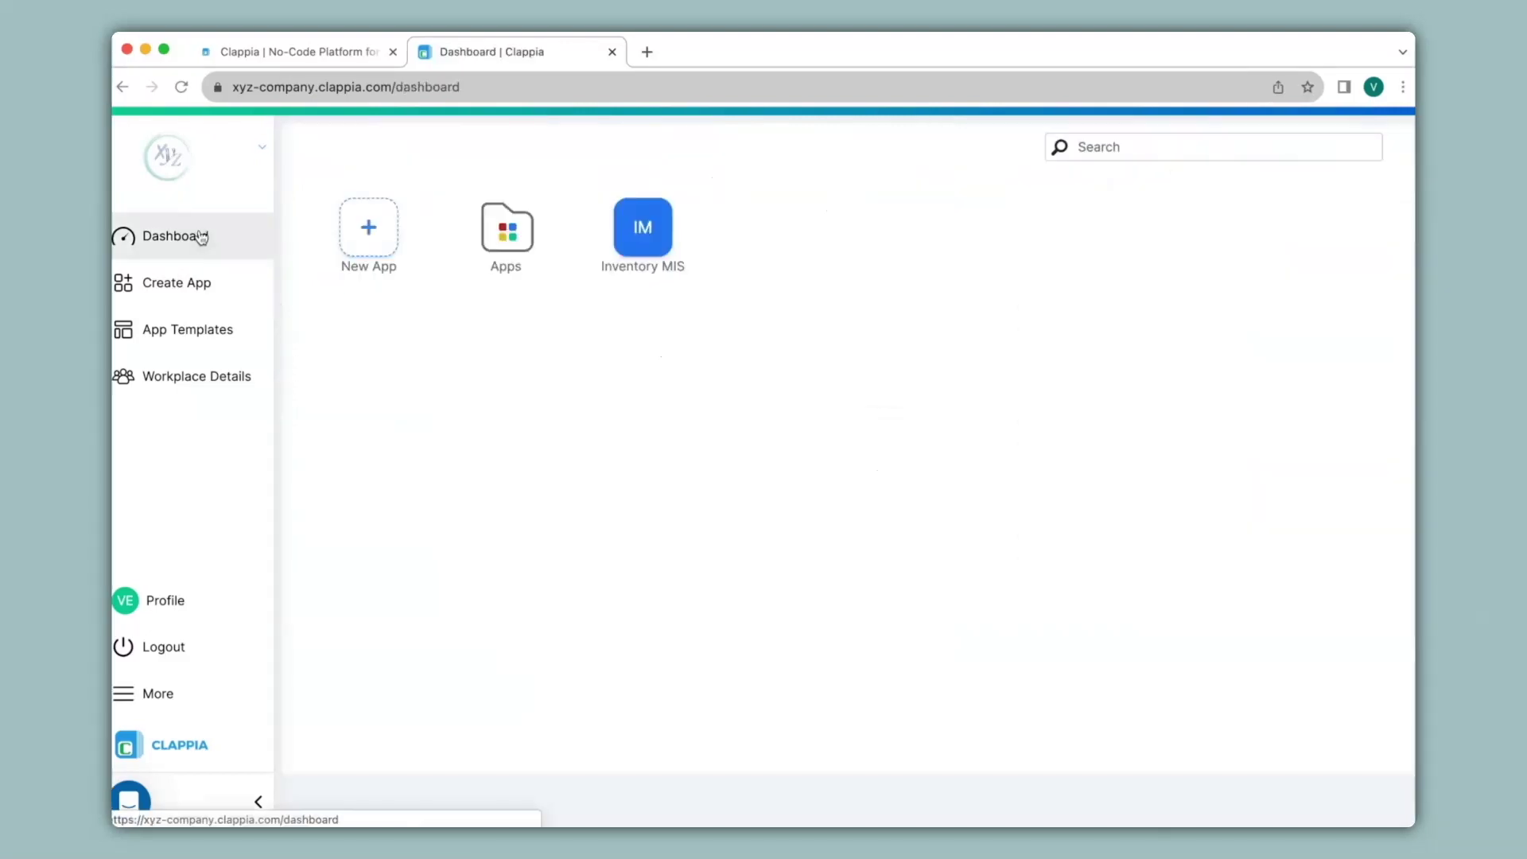
Create a new blank app from the Dashboard with New App
left_click(392, 204)
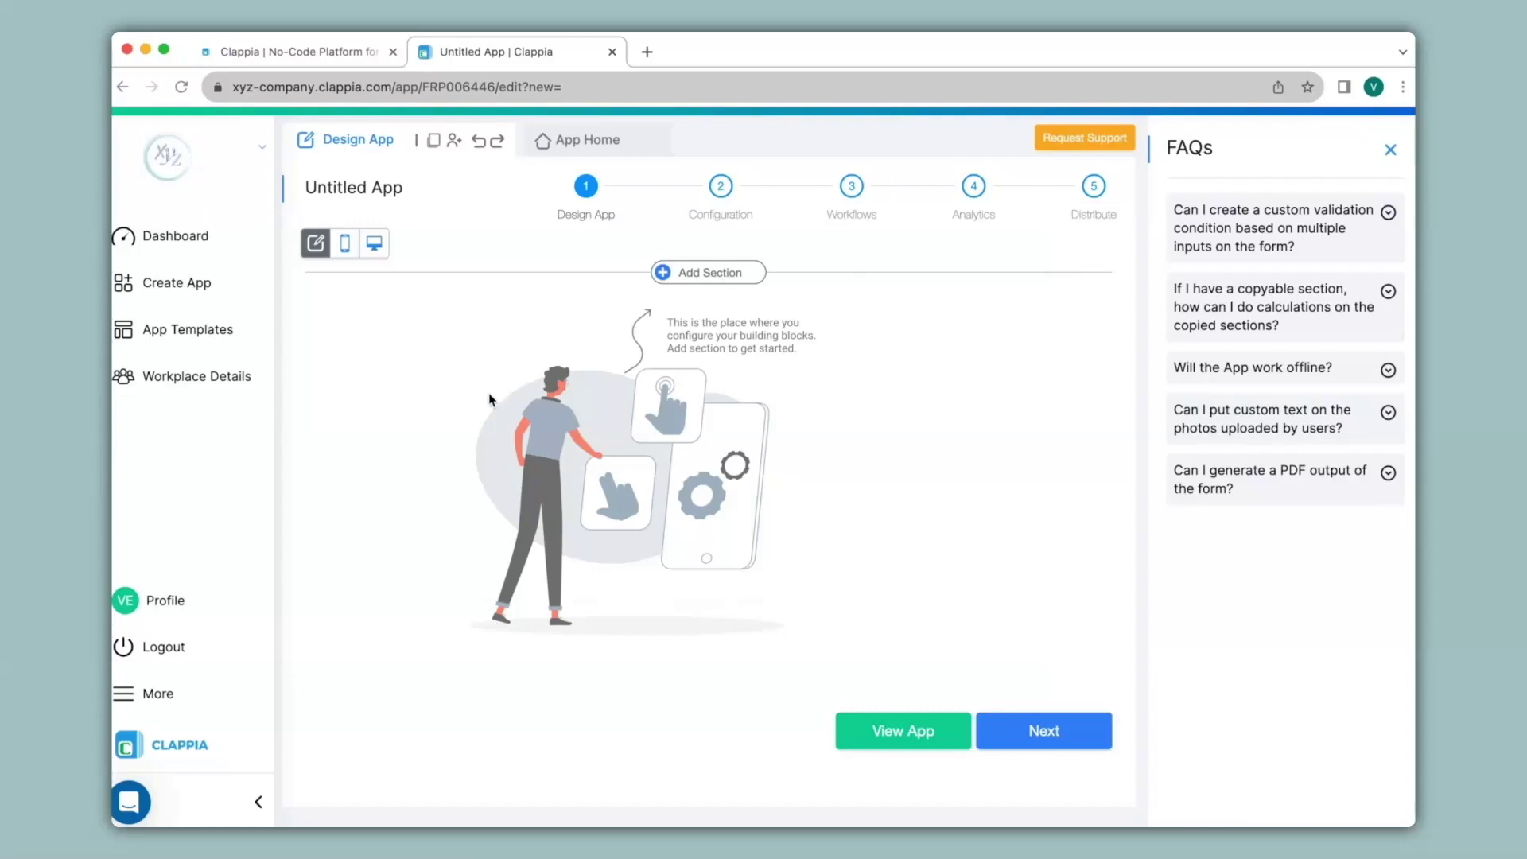
Retitle the app 'Stock Entry' and add a section named 'Item Update'
left_click_drag(429, 188, 293, 191)
type("Stock Entry")
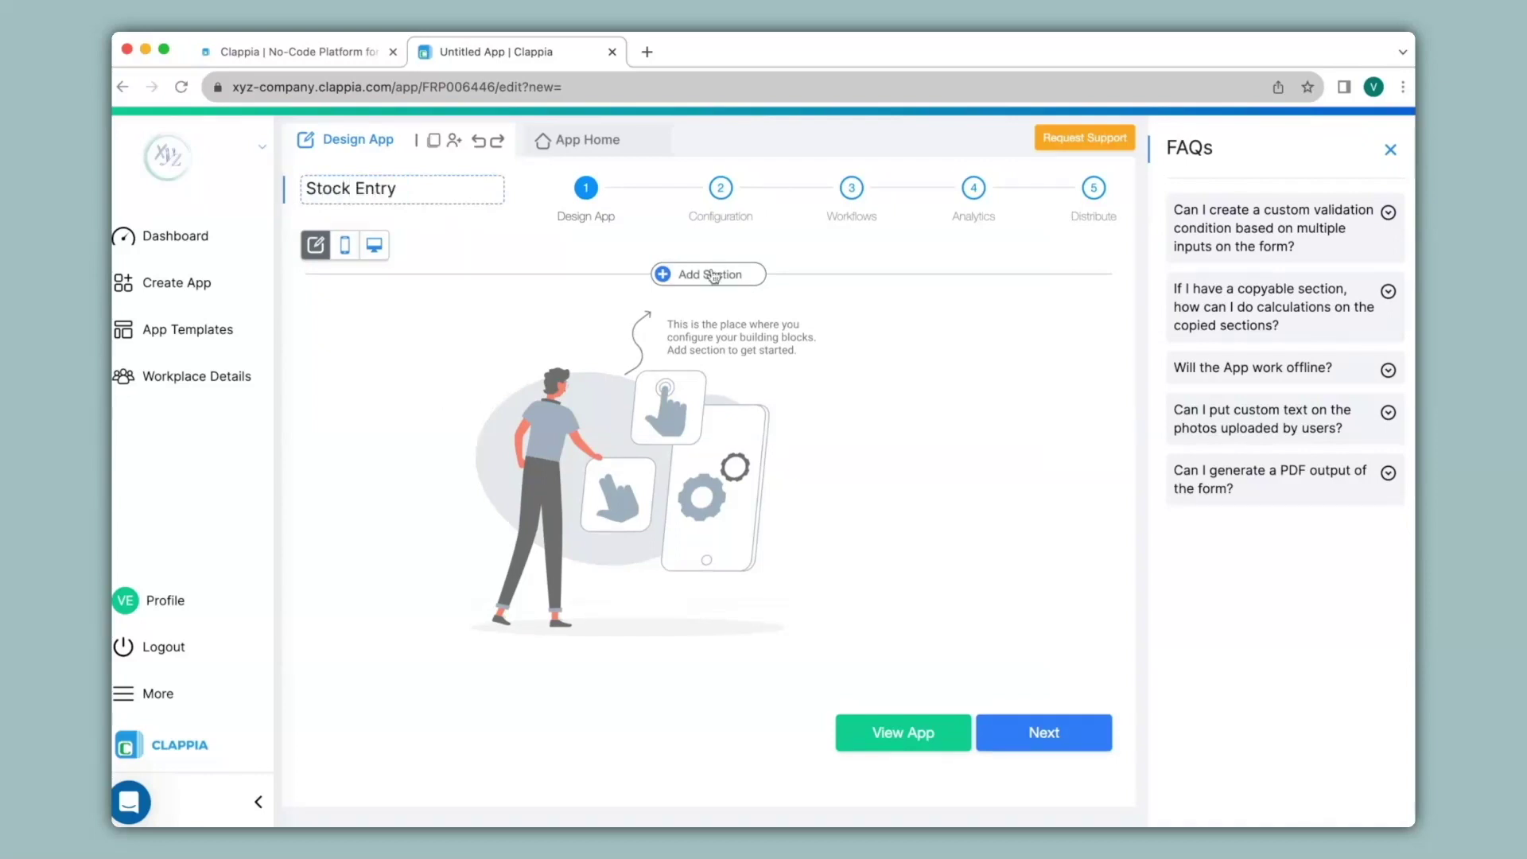
left_click(713, 274)
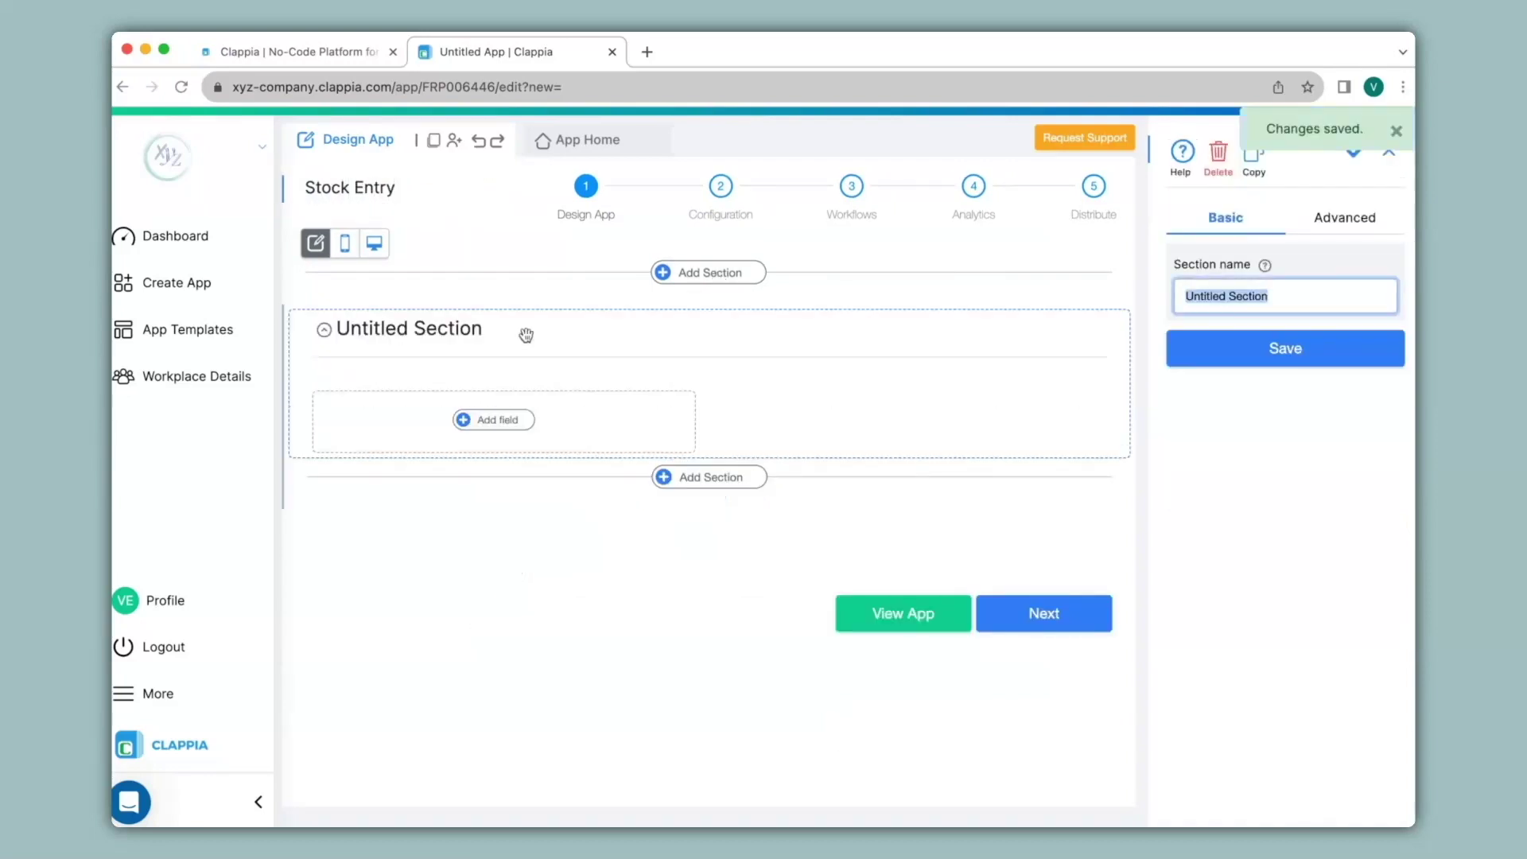
type("Item Update")
left_click(1283, 350)
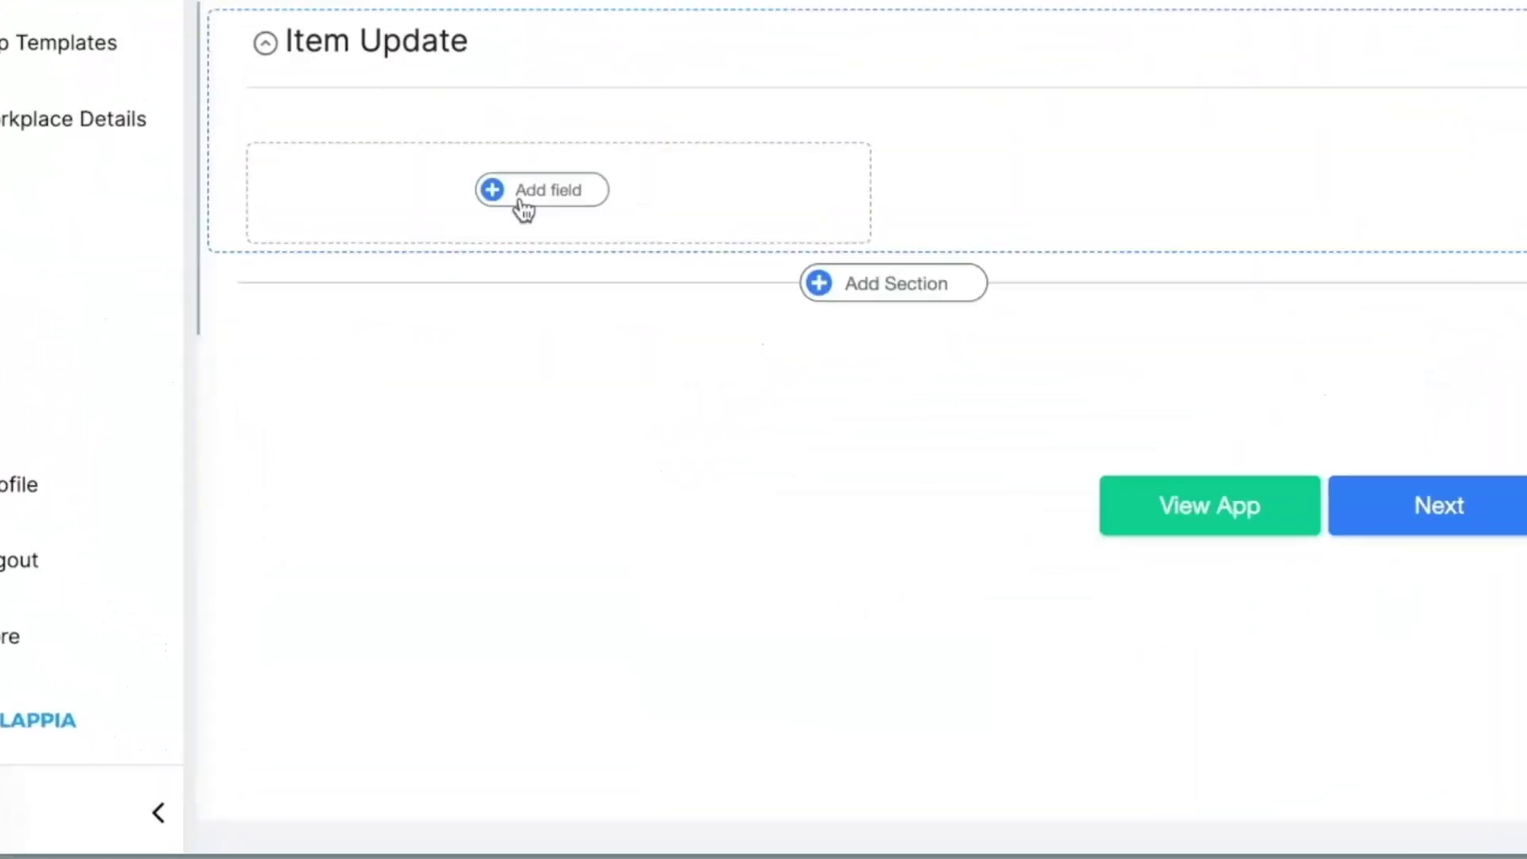
left_click(486, 423)
scroll(483, 434, "down", 3)
scroll(770, 422, "down", 3)
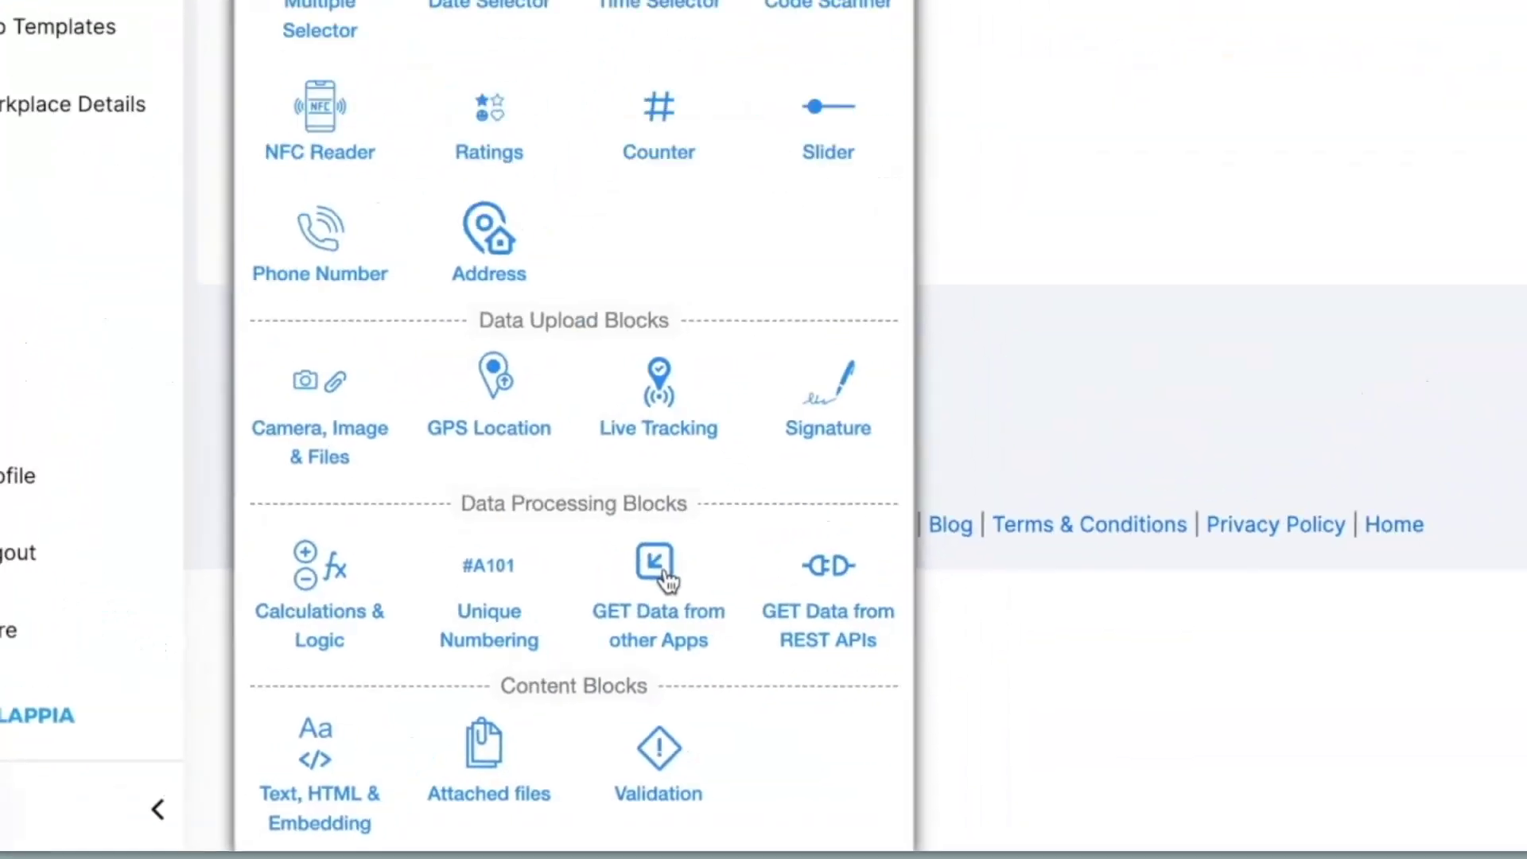
Add a 'Select Item' GET Data field on Inventory MIS, searchable by Item Code, Item Type, Brand/Make
left_click(784, 444)
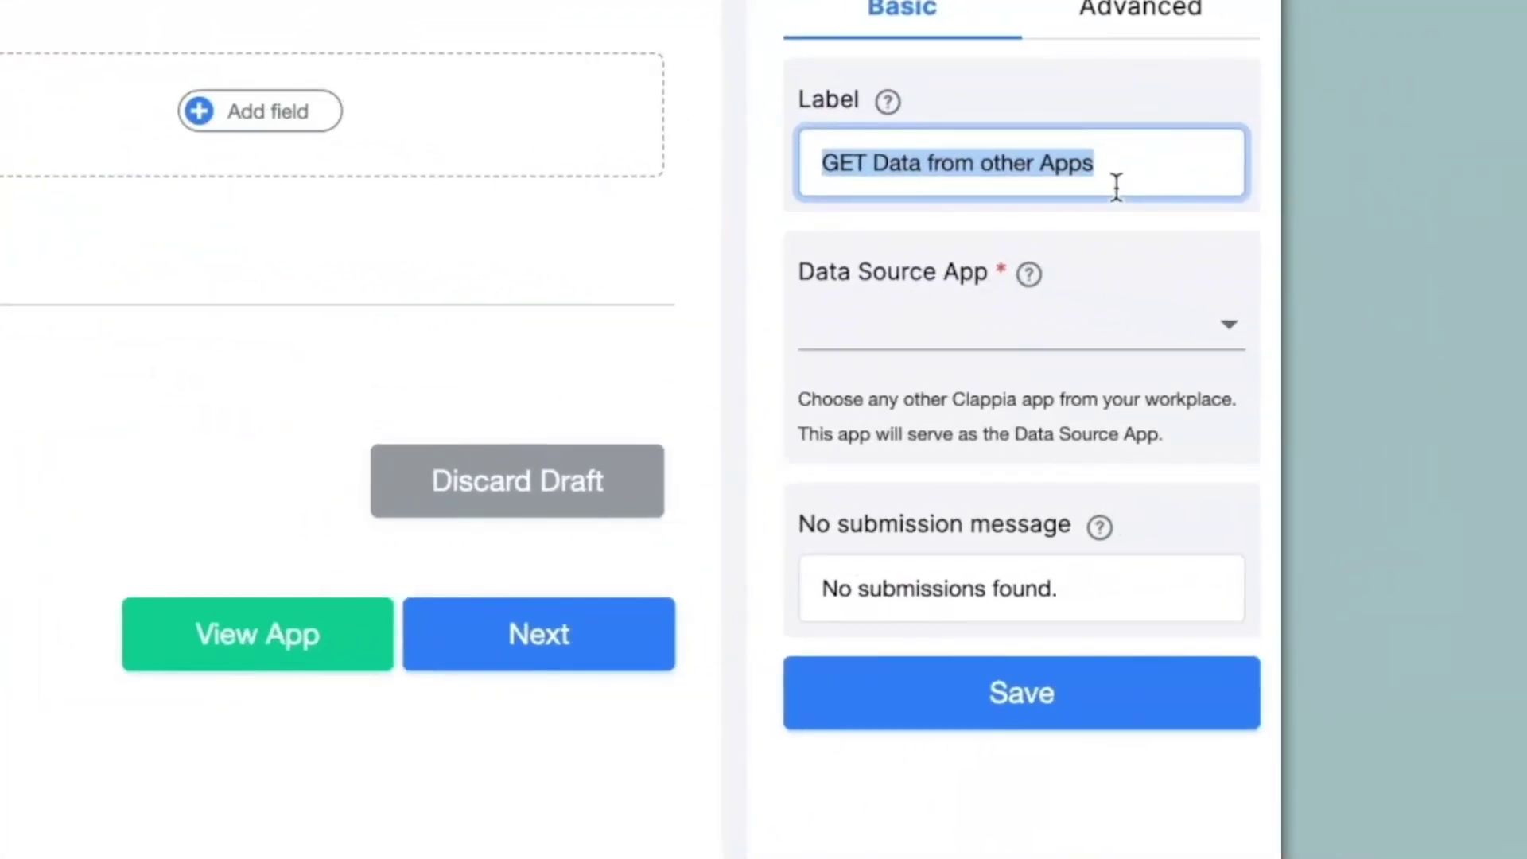
type("Select Item")
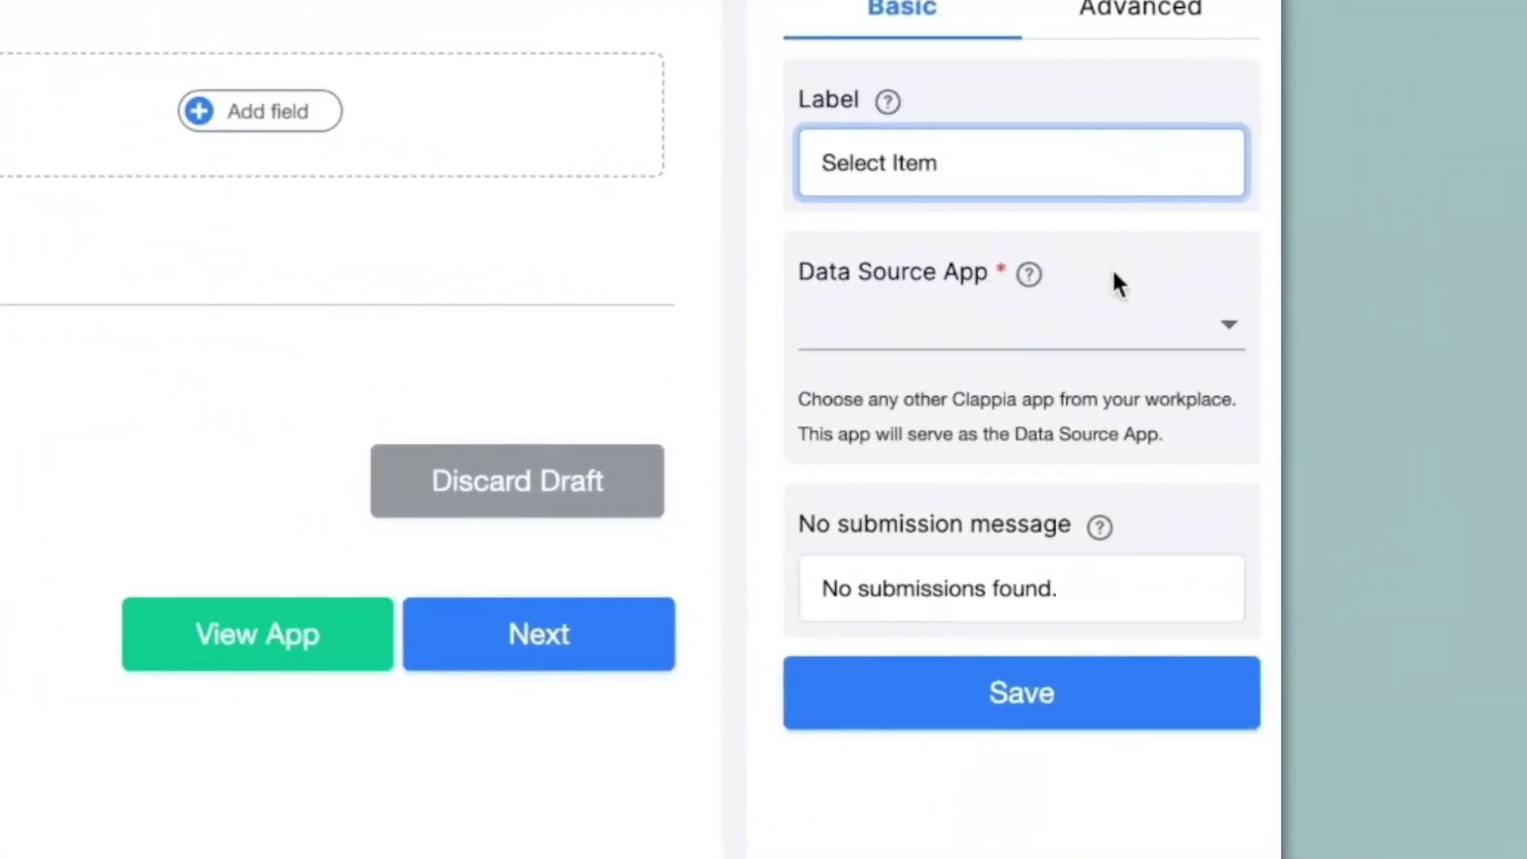
left_click(1090, 327)
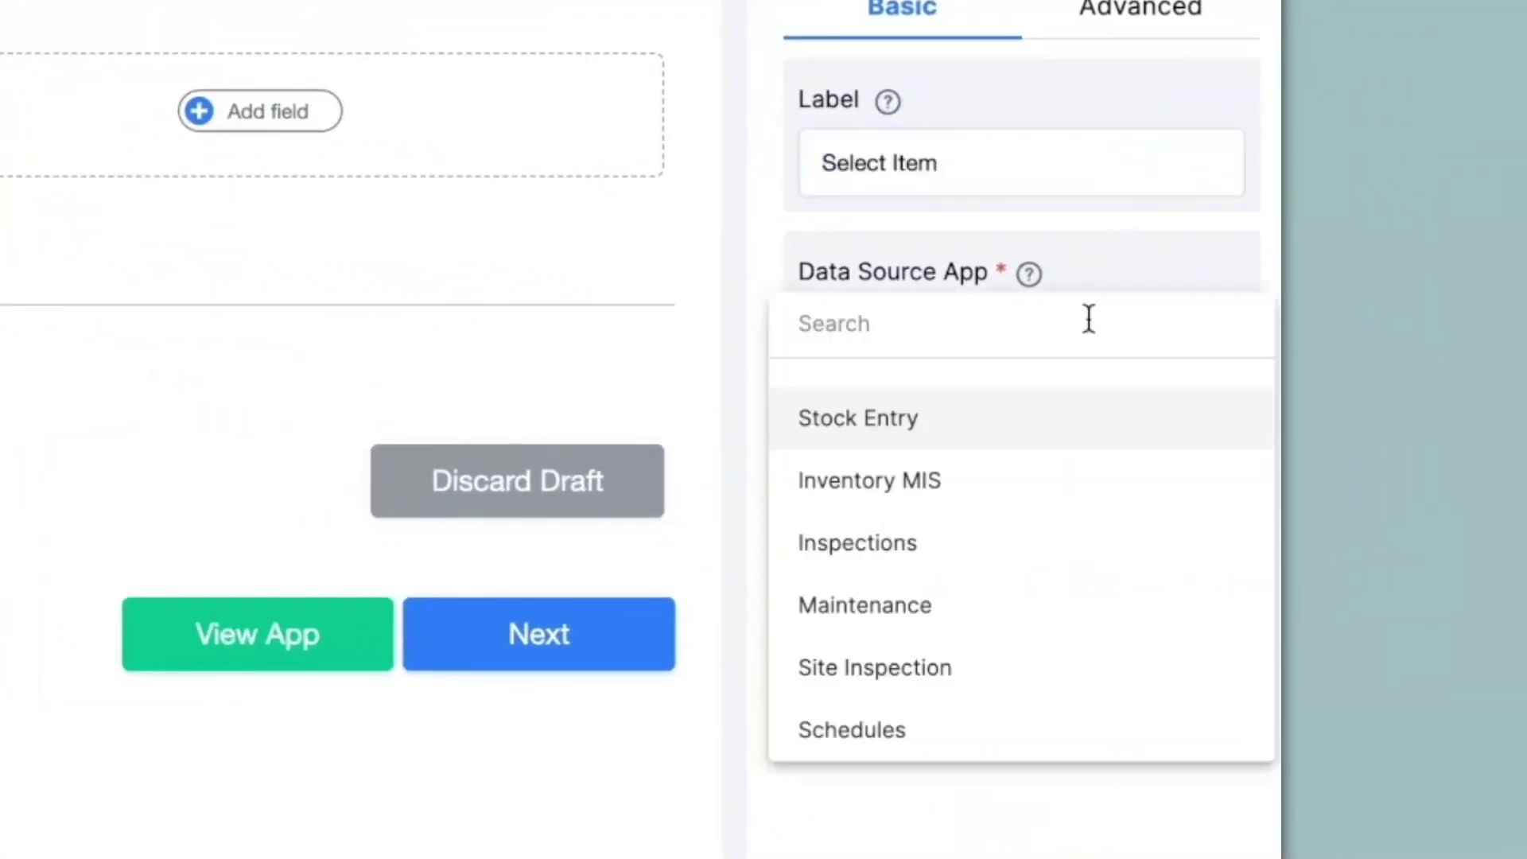
left_click(1011, 480)
left_click(957, 578)
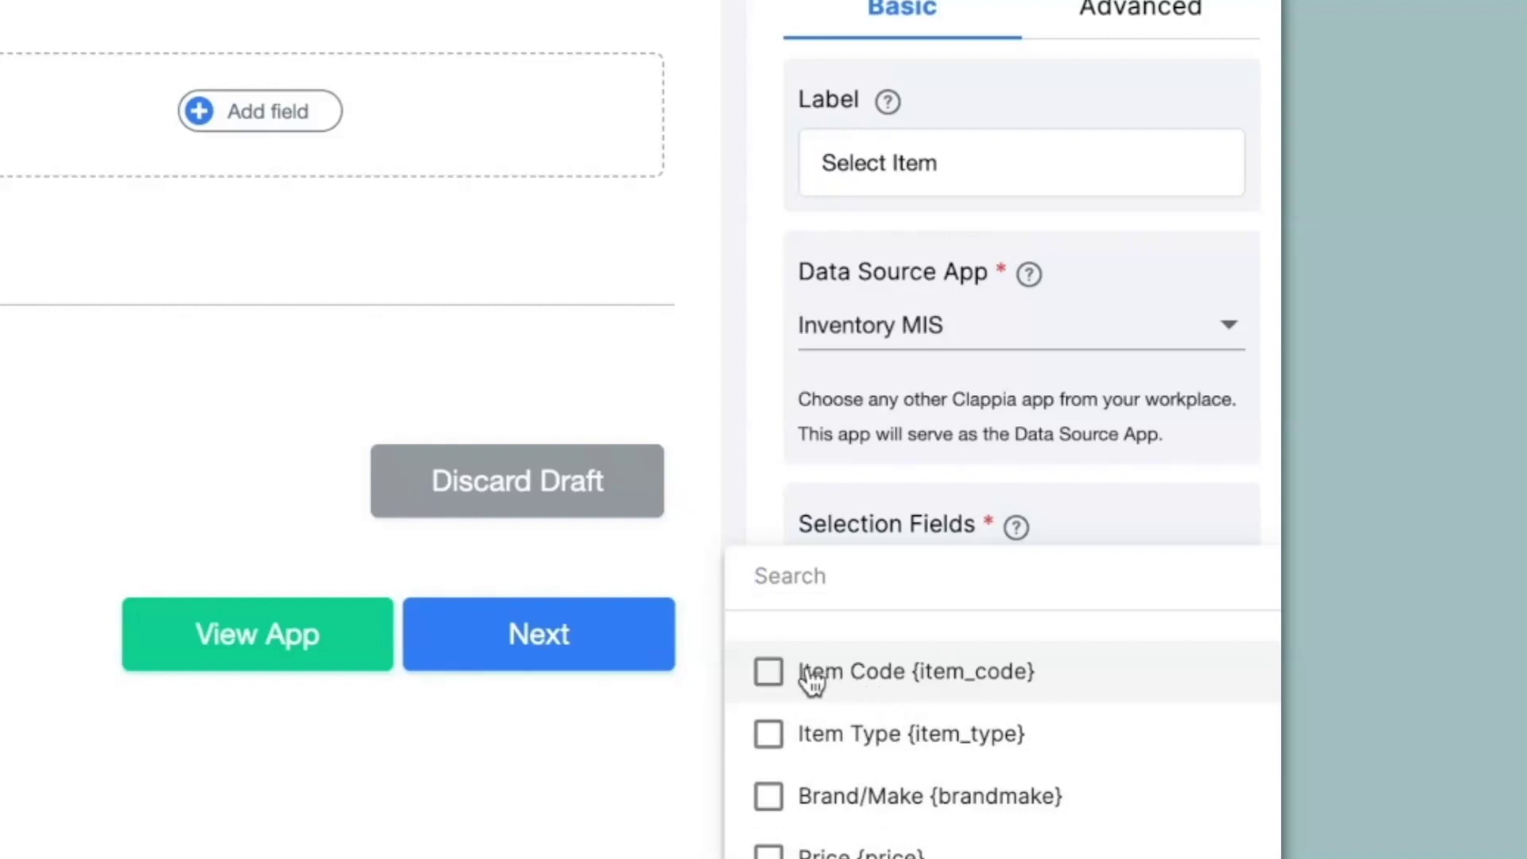
left_click(768, 671)
left_click(768, 734)
left_click(770, 796)
key("Escape")
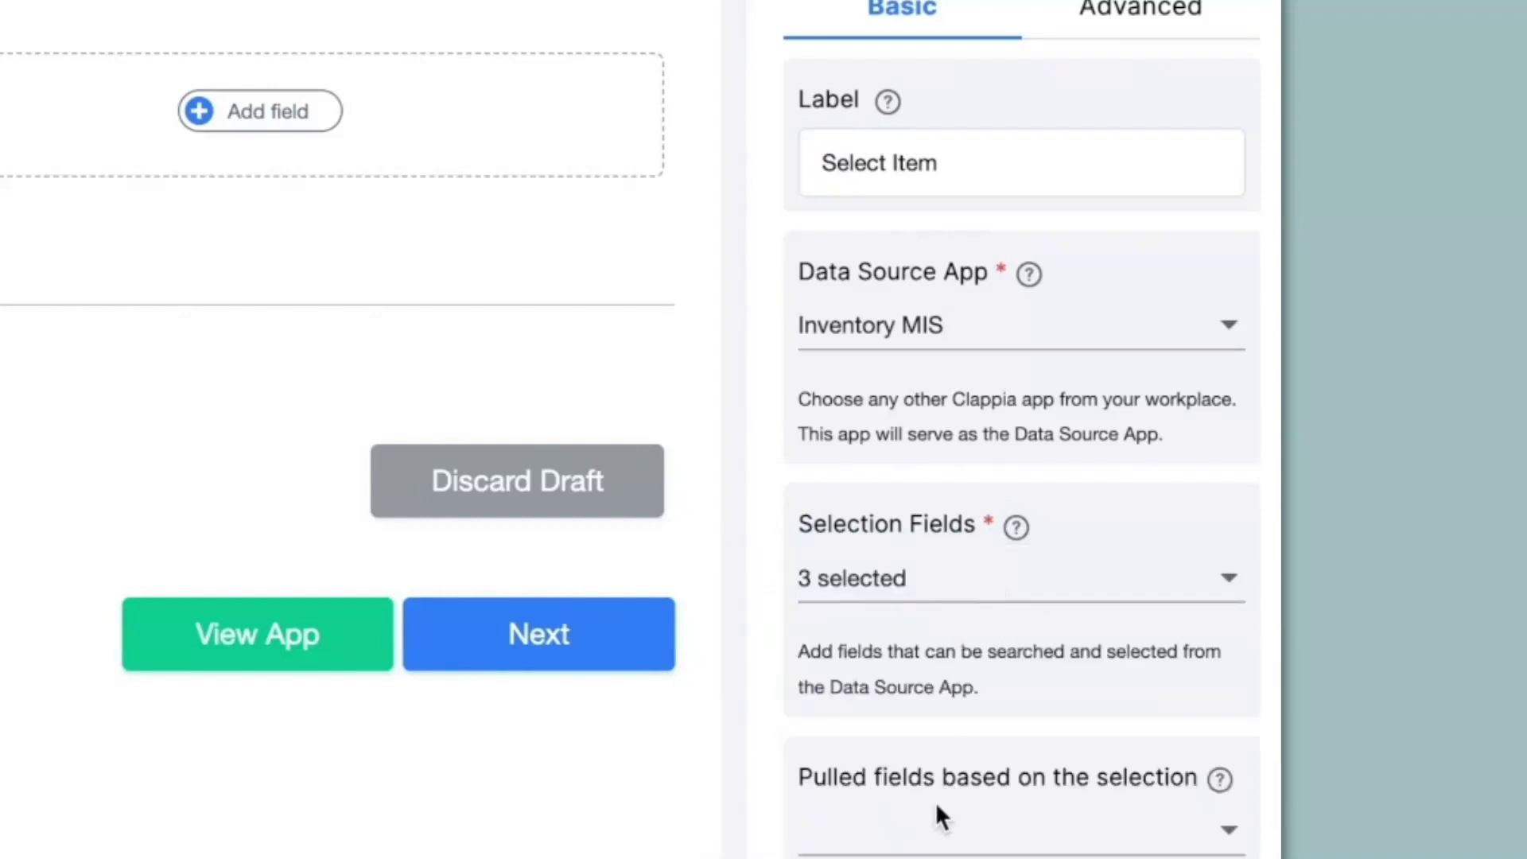
Pull in Item Code, Item Type, Brand/Make, Price, Current Stock and Unit from Inventory MIS
left_click(932, 824)
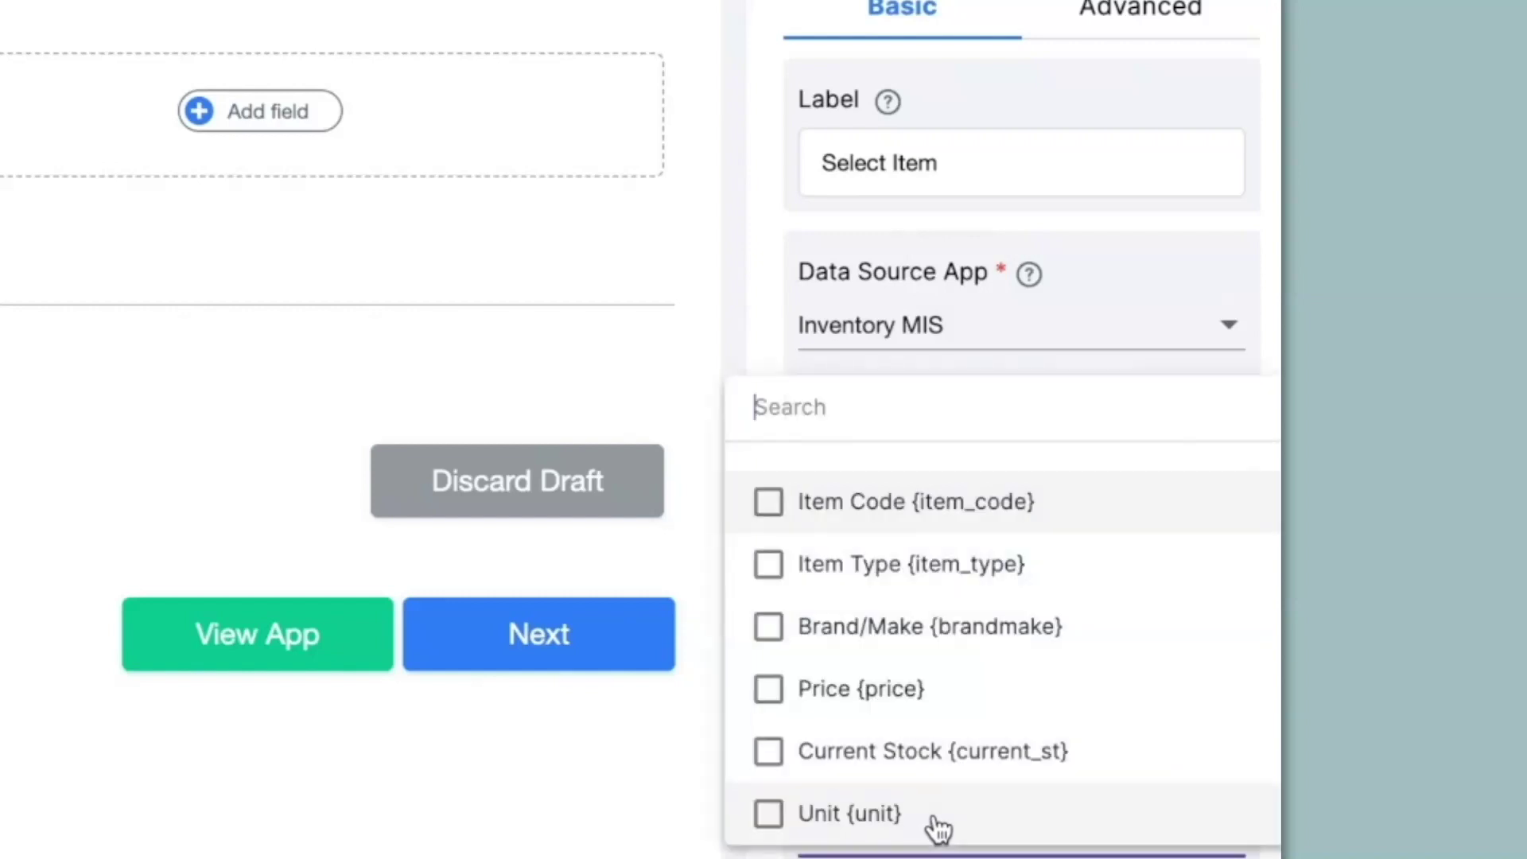
left_click(816, 513)
left_click(819, 566)
left_click(821, 628)
left_click(821, 697)
scroll(807, 787, "down", 1)
left_click(803, 677)
scroll(790, 751, "down", 2)
left_click(701, 730)
scroll(930, 734, "down", 10)
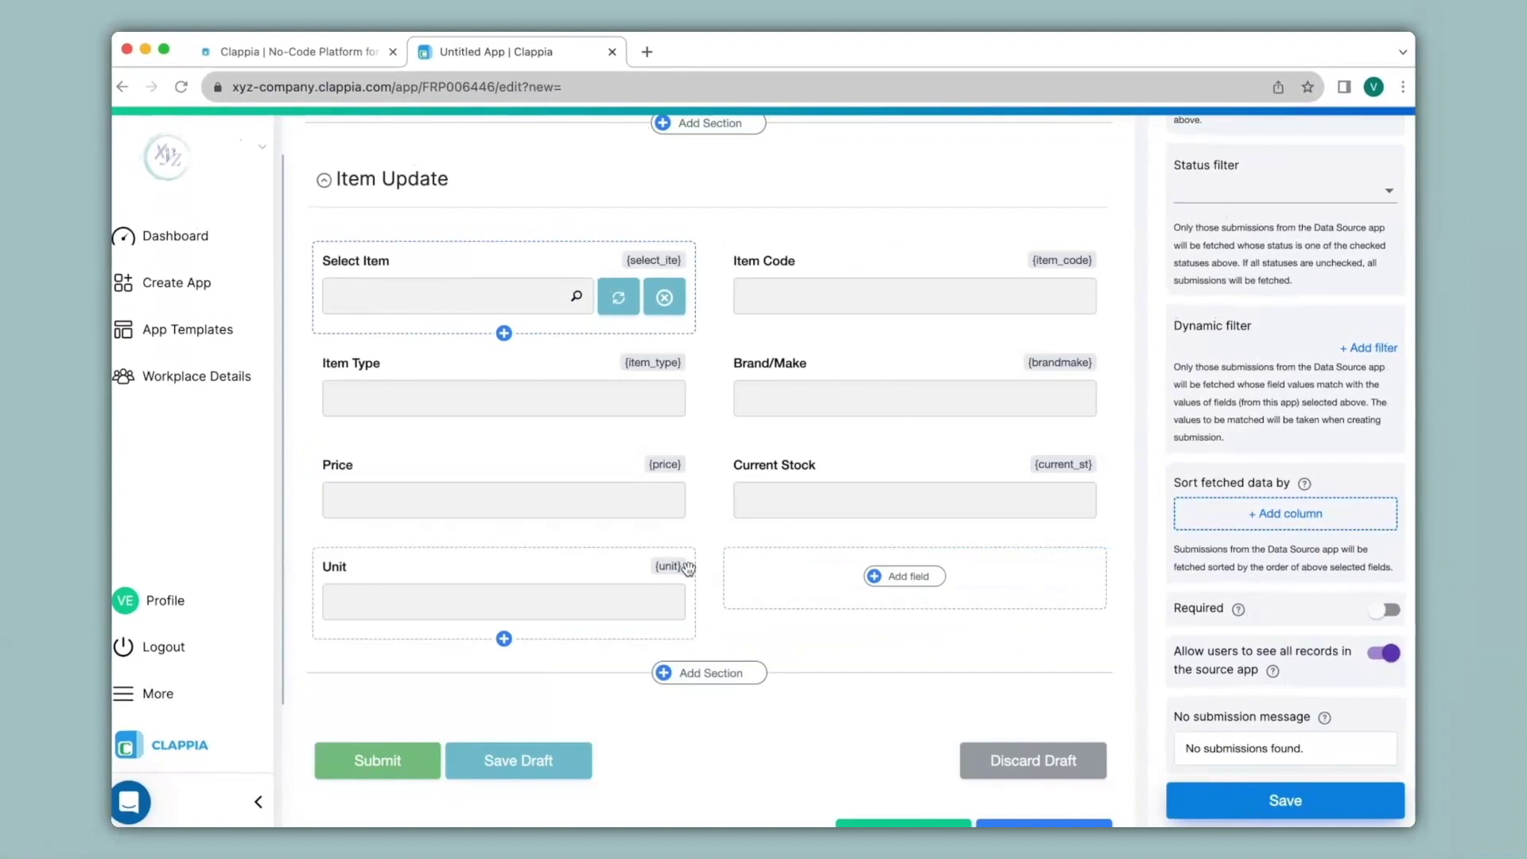
Add a 'New Stock' single-line text field to Item Update
left_click(904, 578)
left_click(755, 697)
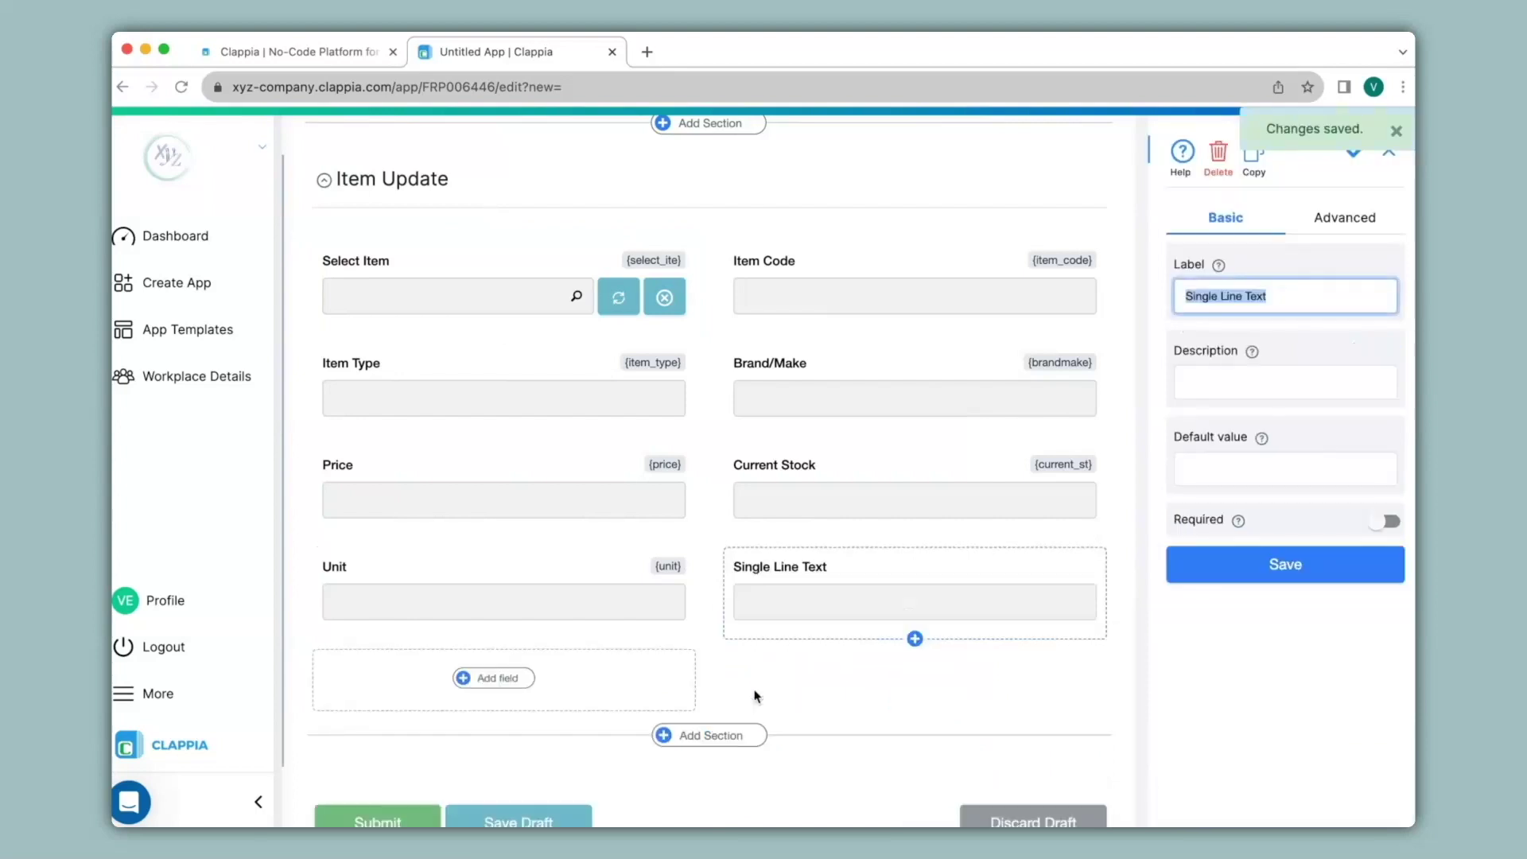
type("New Stock")
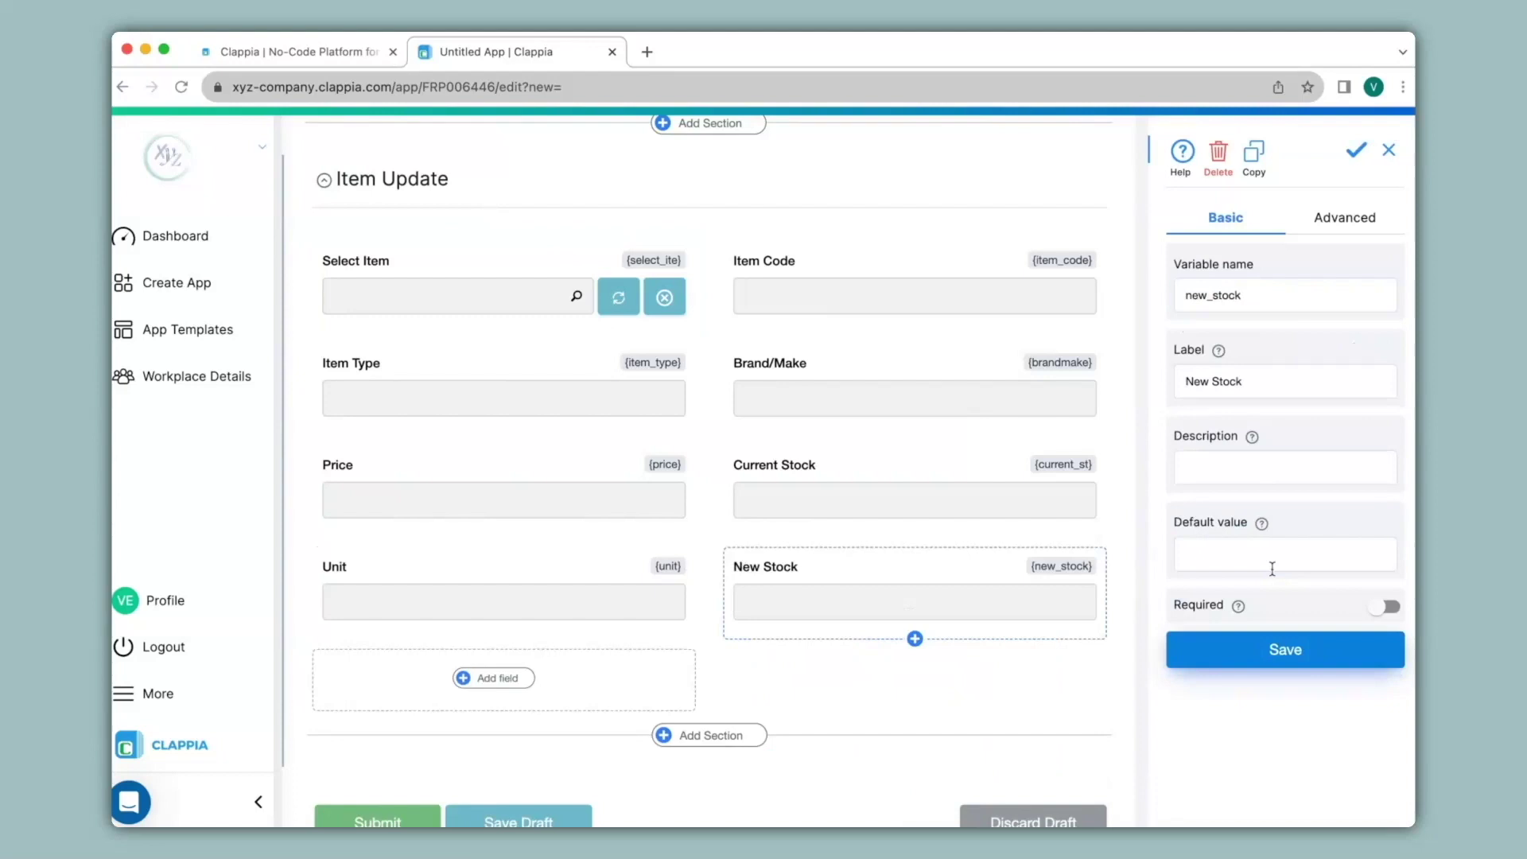
Add a second section named 'New Item'
left_click(741, 735)
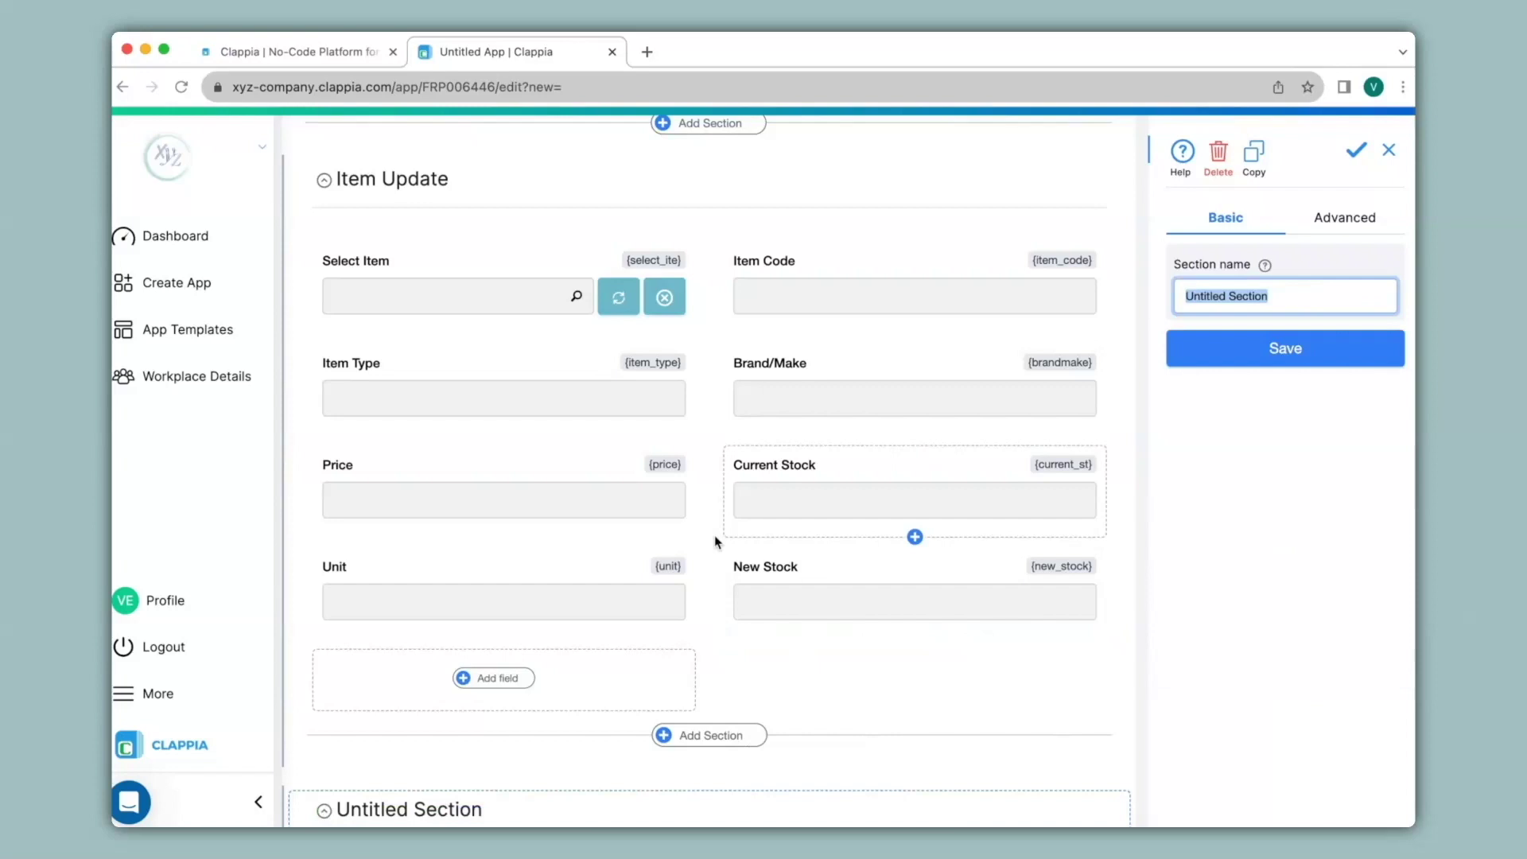
scroll(715, 541, "down", 4)
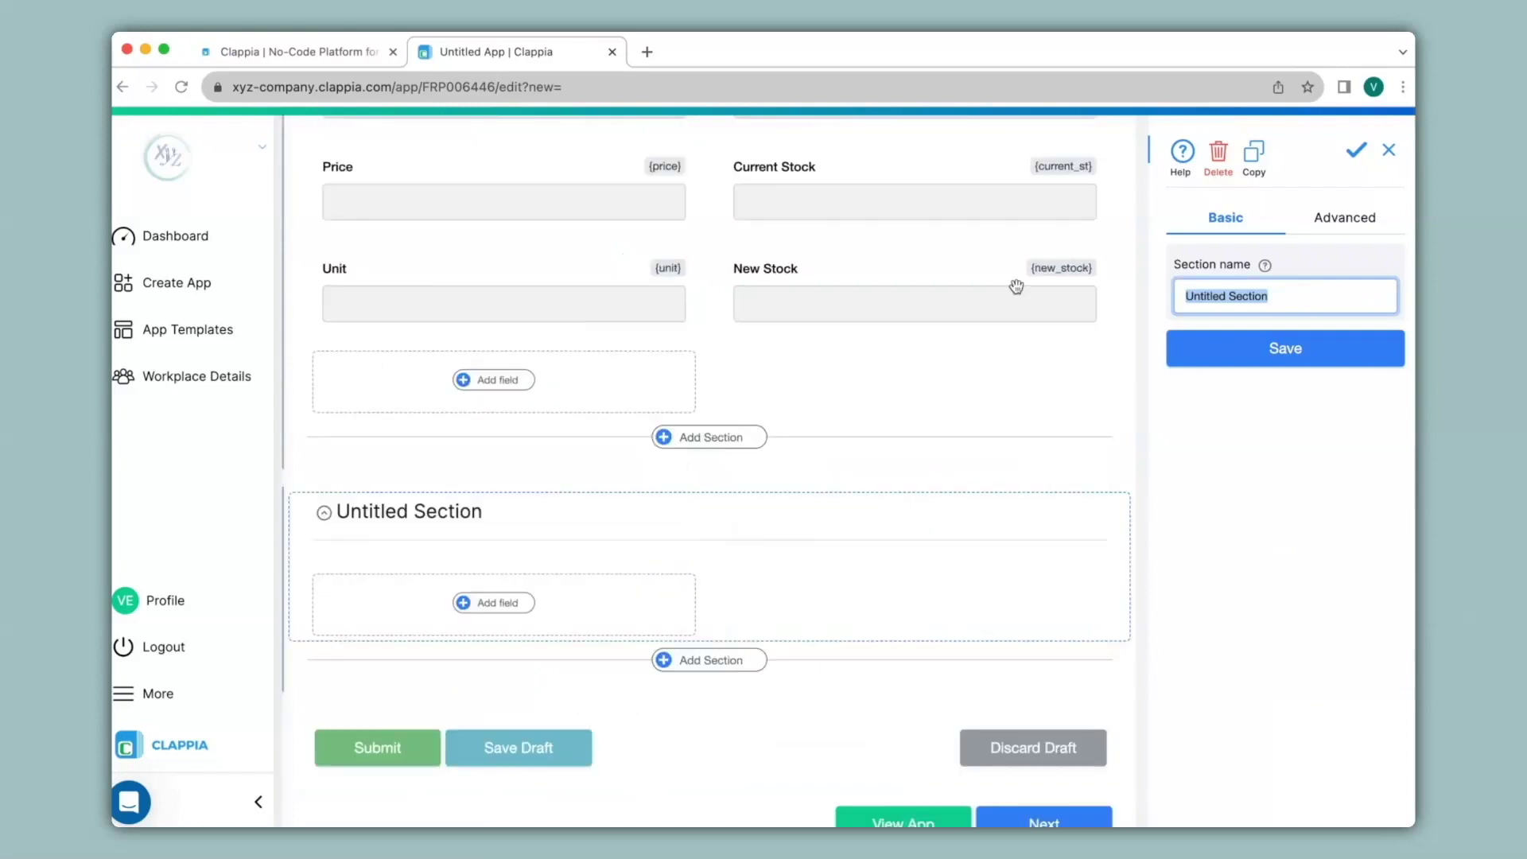
type("New Item")
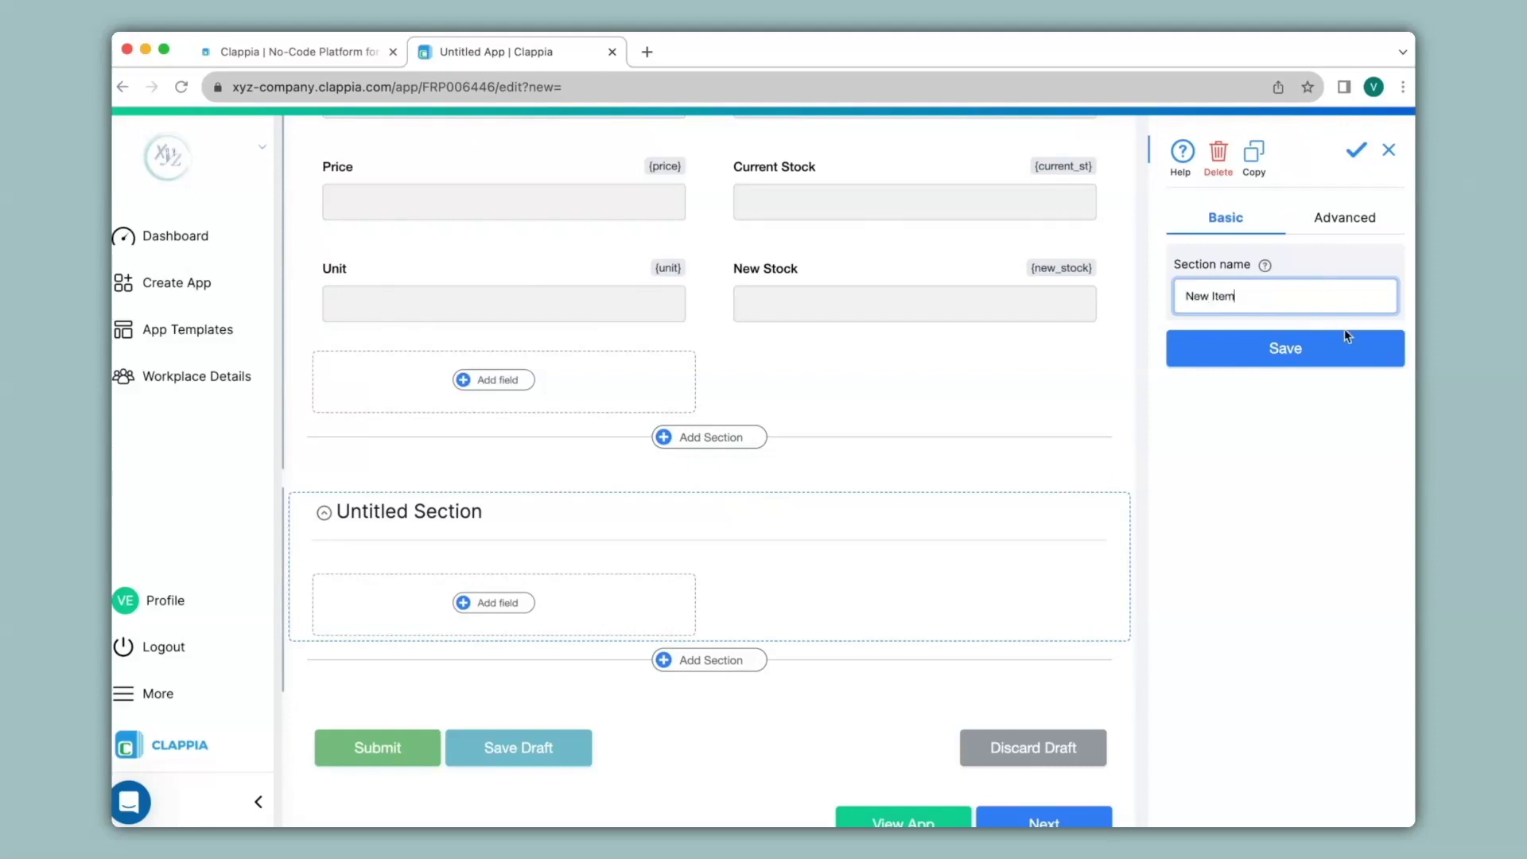
left_click(1318, 351)
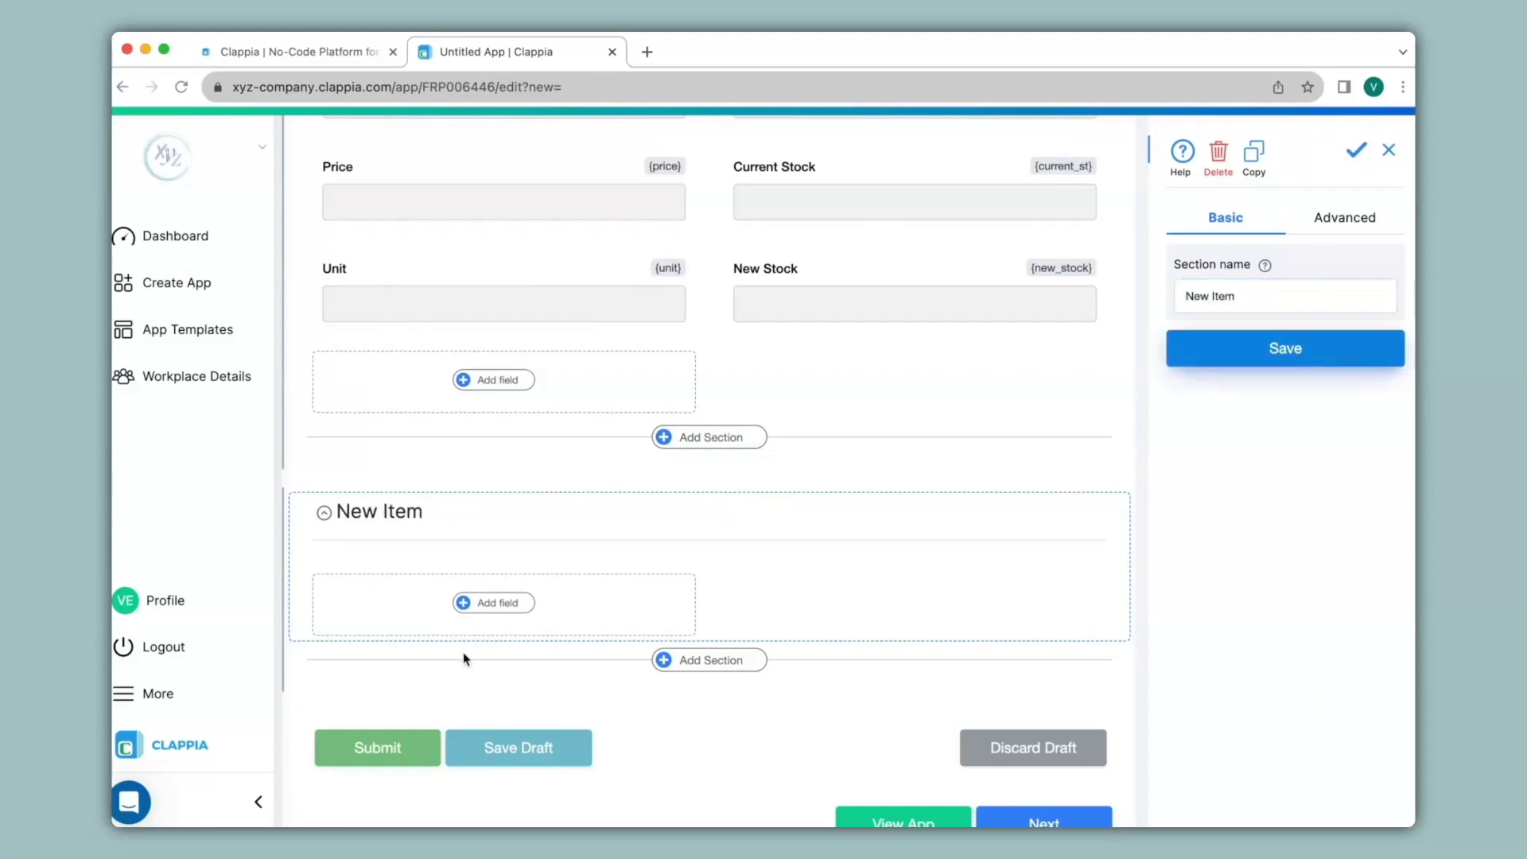
Add text fields Item Code, Item Type, Brand/Make, Price and Stock to New Item
left_click(496, 602)
type("Item Code")
left_click(899, 600)
type("Item Type")
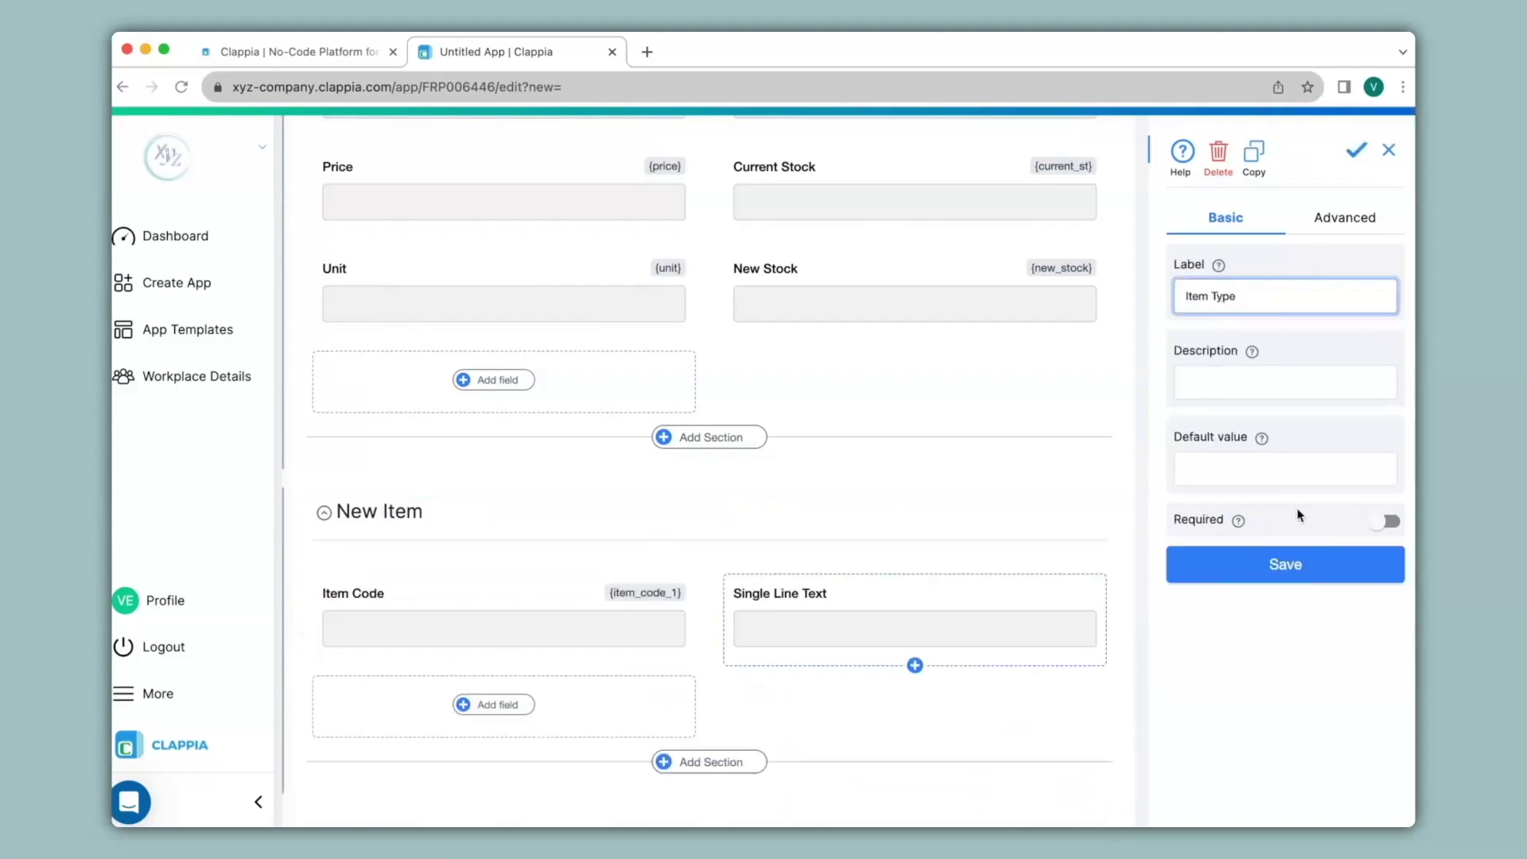
left_click(1285, 563)
left_click(501, 518)
left_click(446, 654)
type("Brand/Make")
left_click(1285, 564)
left_click(904, 521)
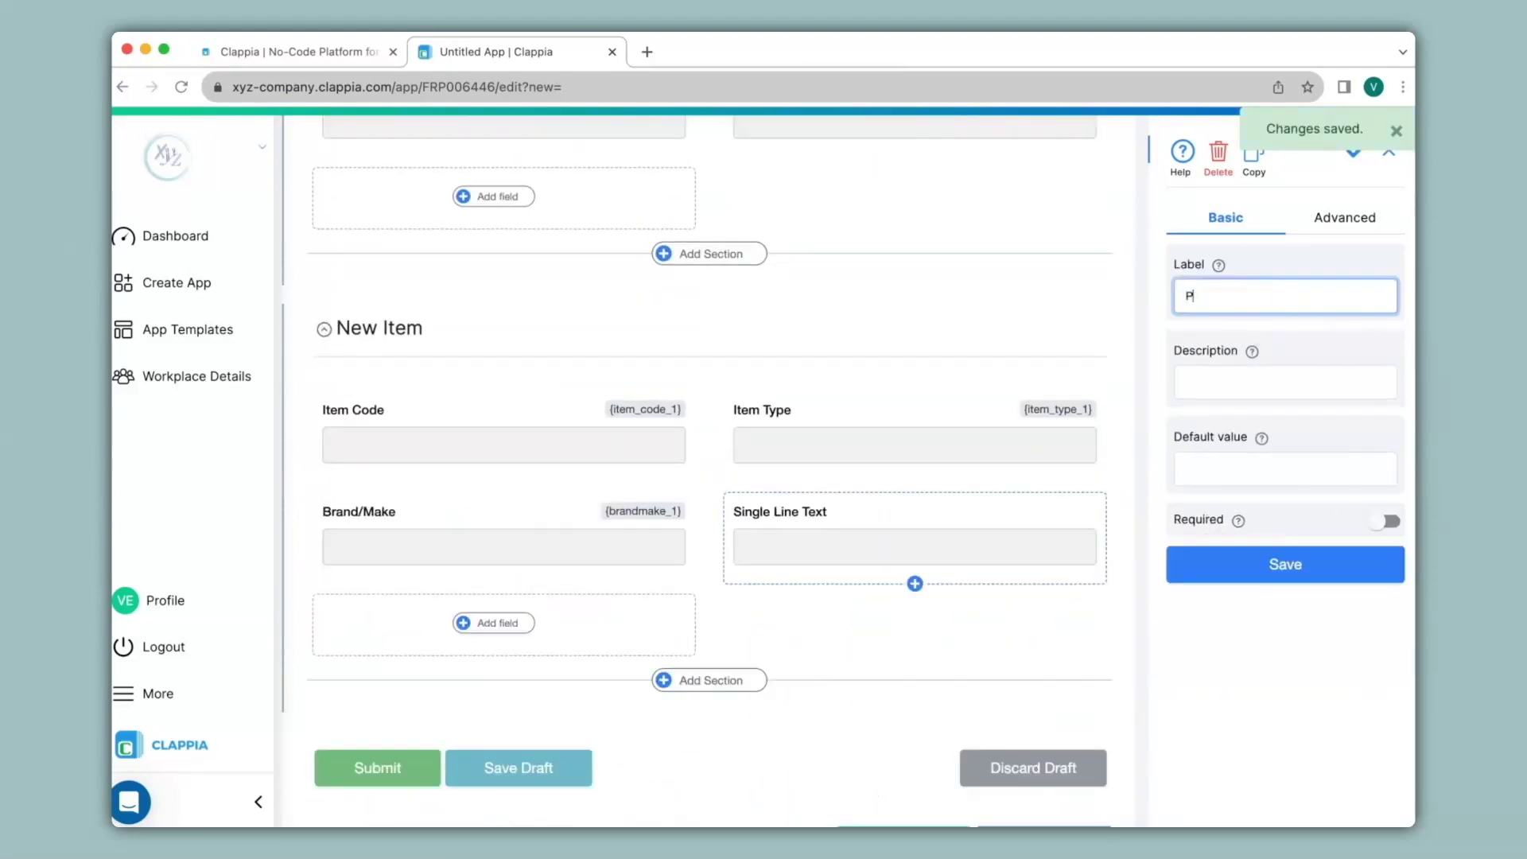
type("Price")
left_click(1285, 564)
left_click(504, 624)
type("Stock")
left_click(1235, 562)
Add a 'Unit' dropdown with options Kg, Grams and NA
left_click(904, 623)
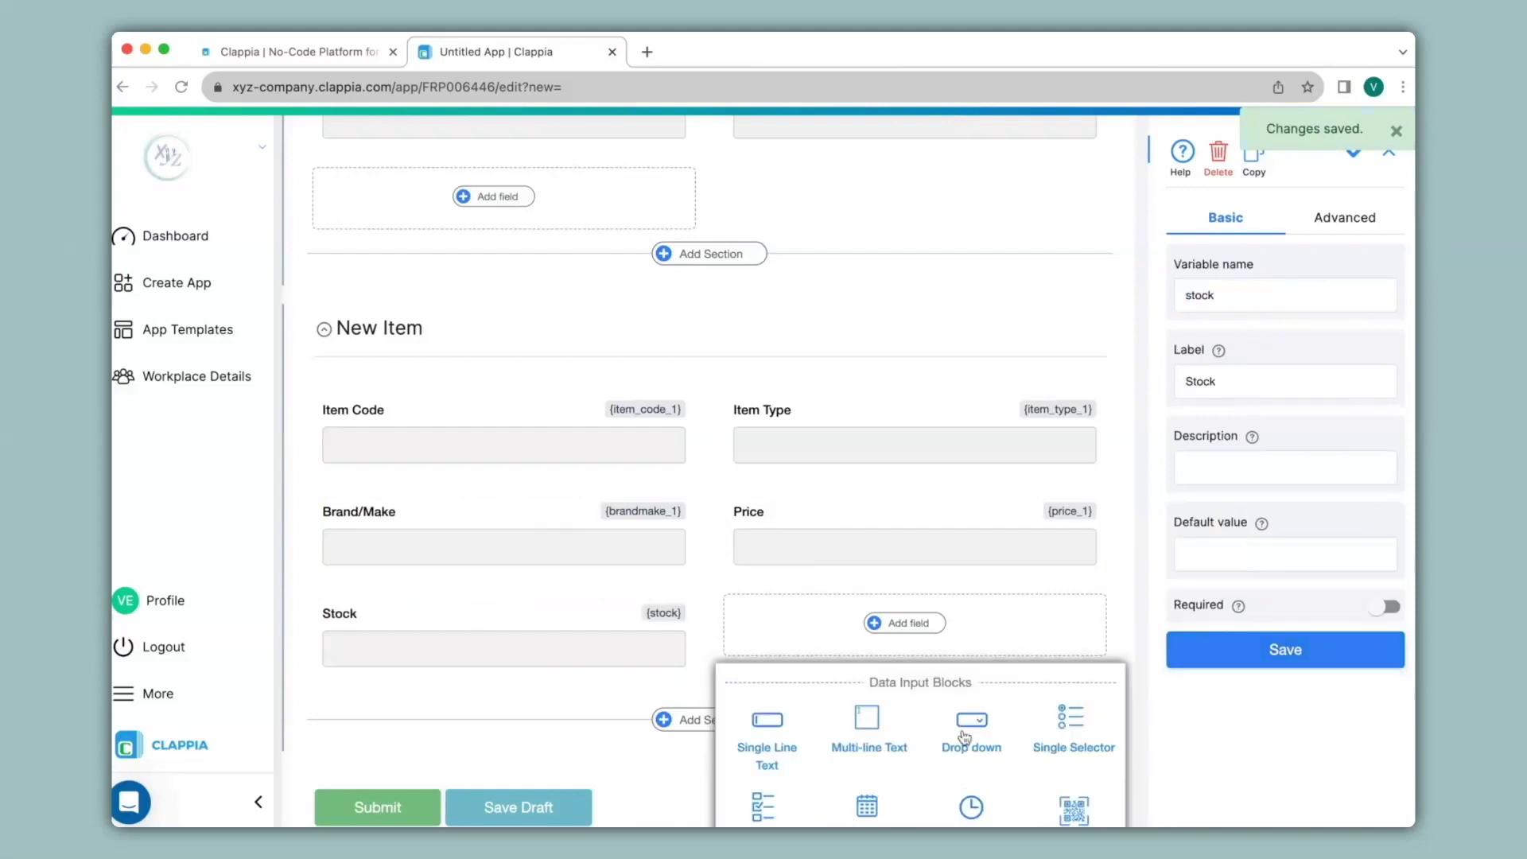
left_click(964, 767)
type("Unit")
left_click(1285, 456)
type("Kg Grams NA")
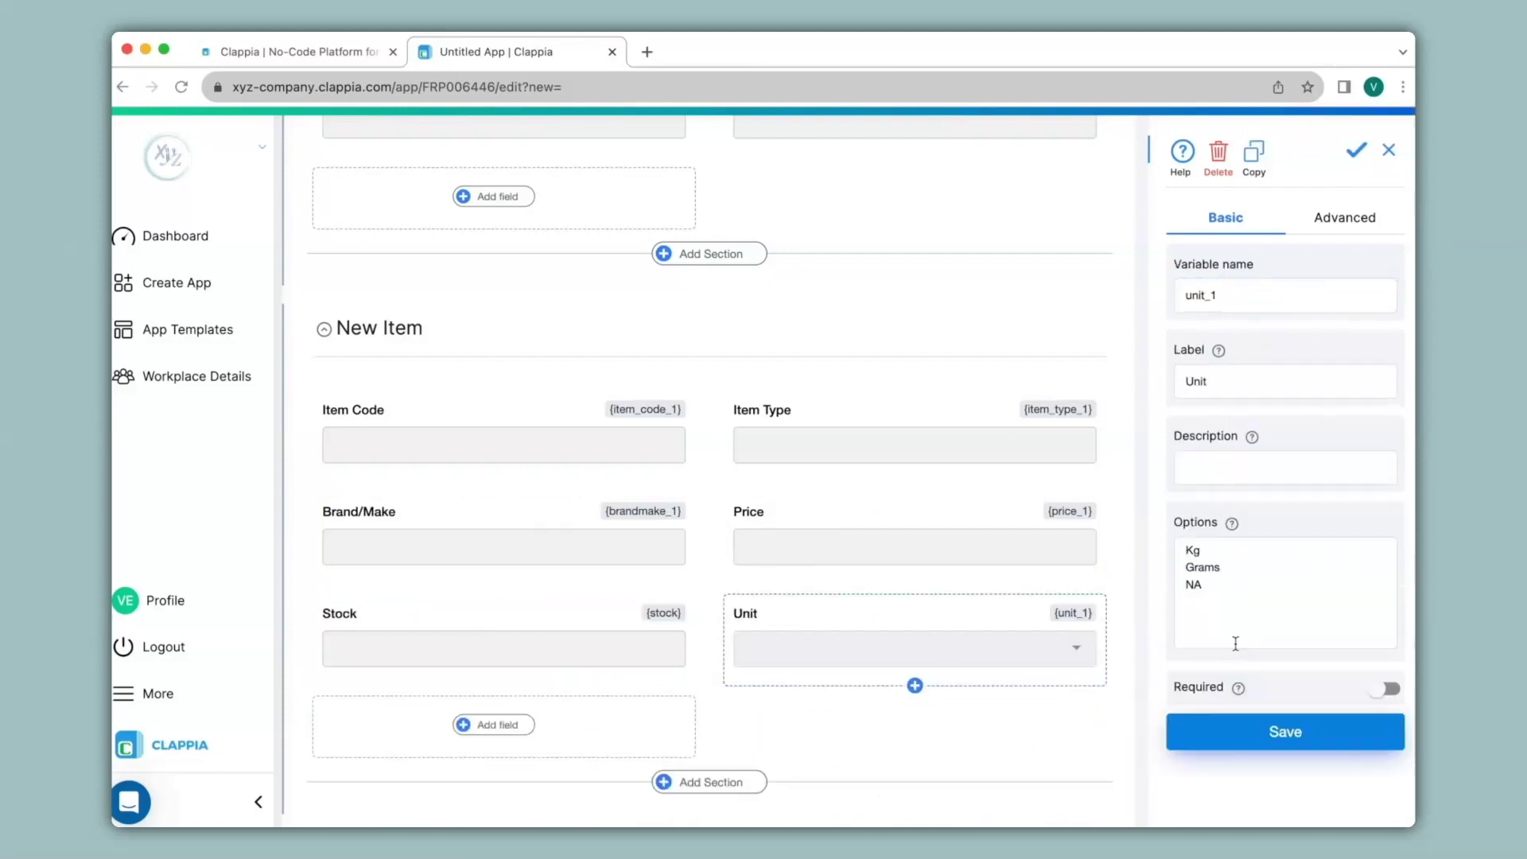
scroll(722, 662, "up", 10)
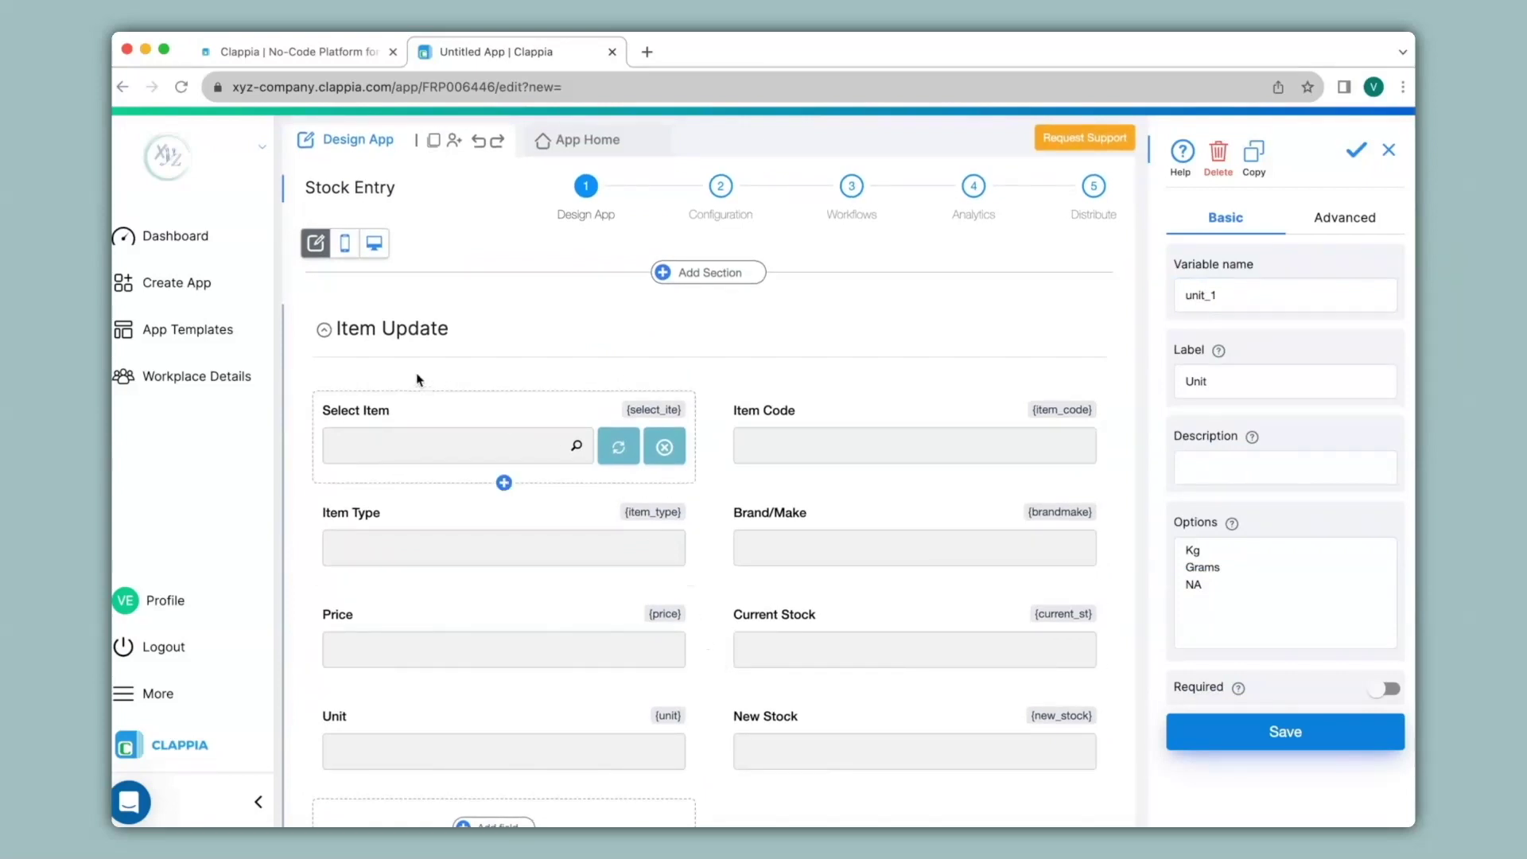
Add a section named 'Select' above Item Update
scroll(393, 361, "down", 4)
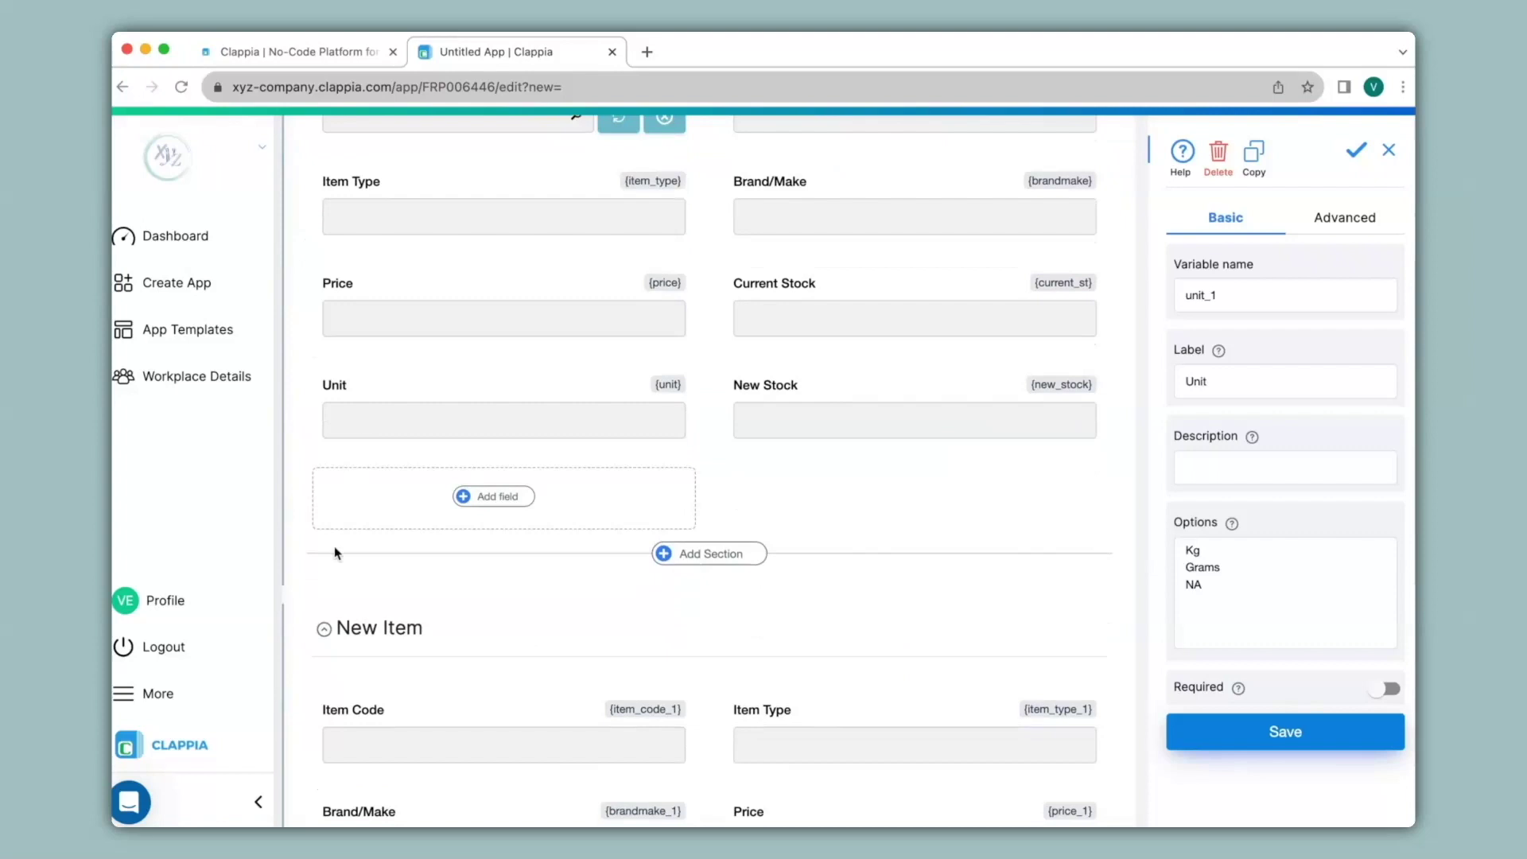
scroll(337, 626, "up", 4)
left_click(707, 273)
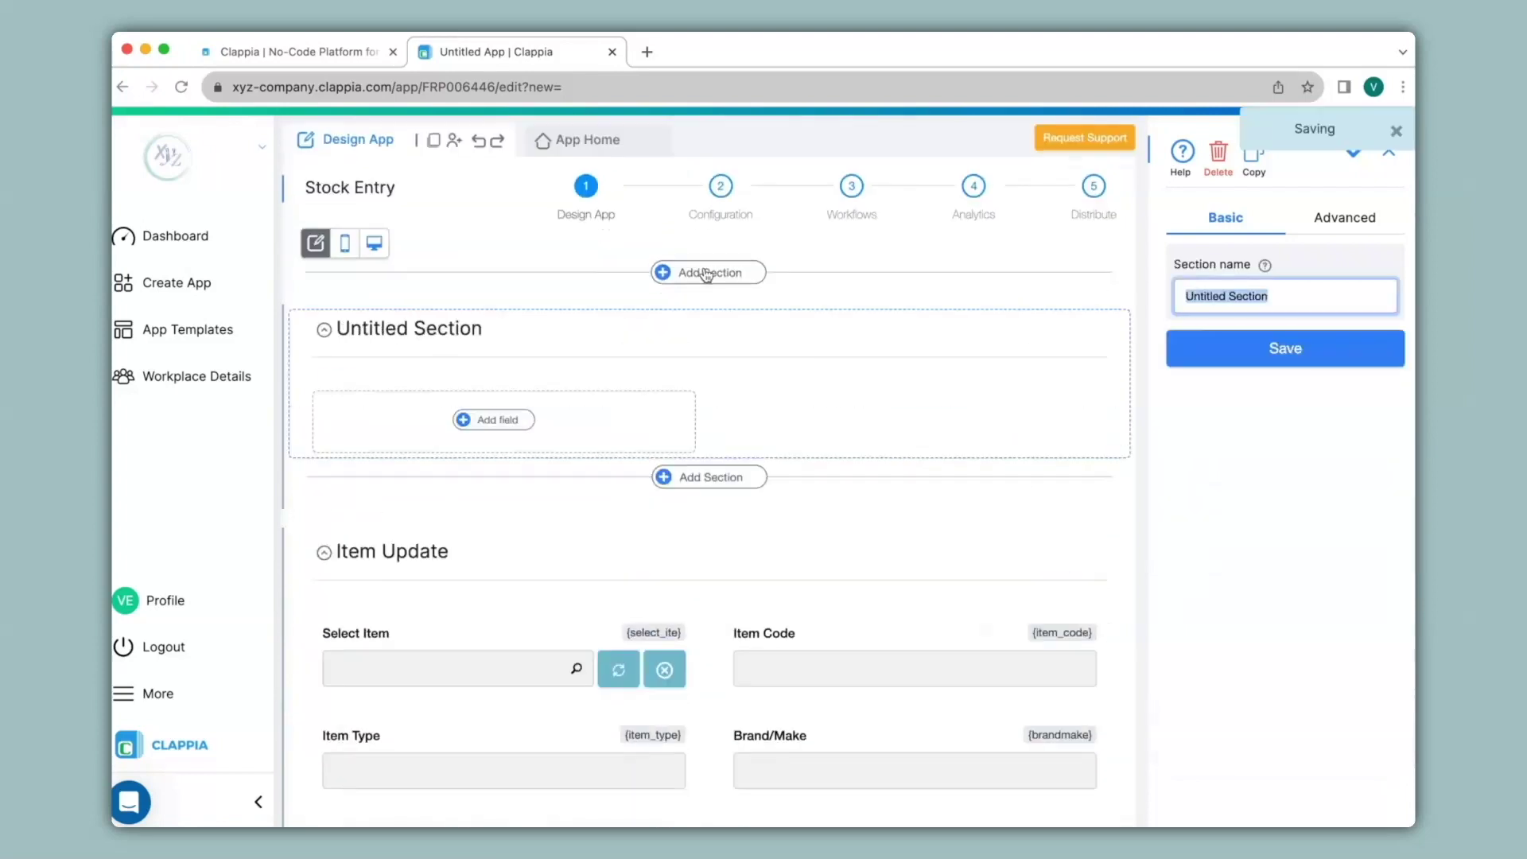
type("Select")
left_click(1265, 354)
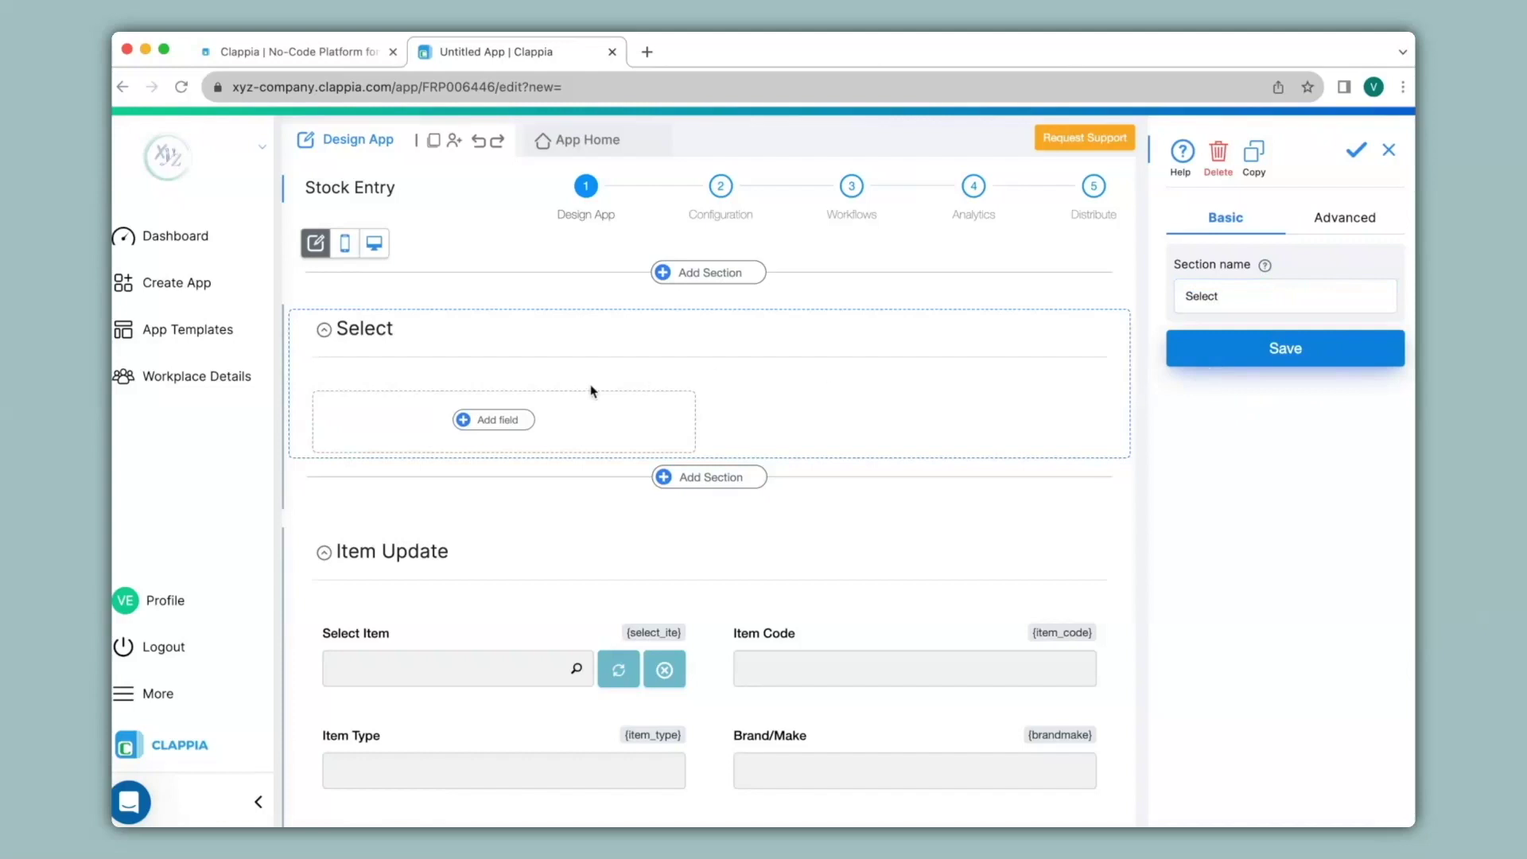
Add a single-choice field 'Select' with options Item Update and New Item
left_click(518, 421)
left_click(674, 450)
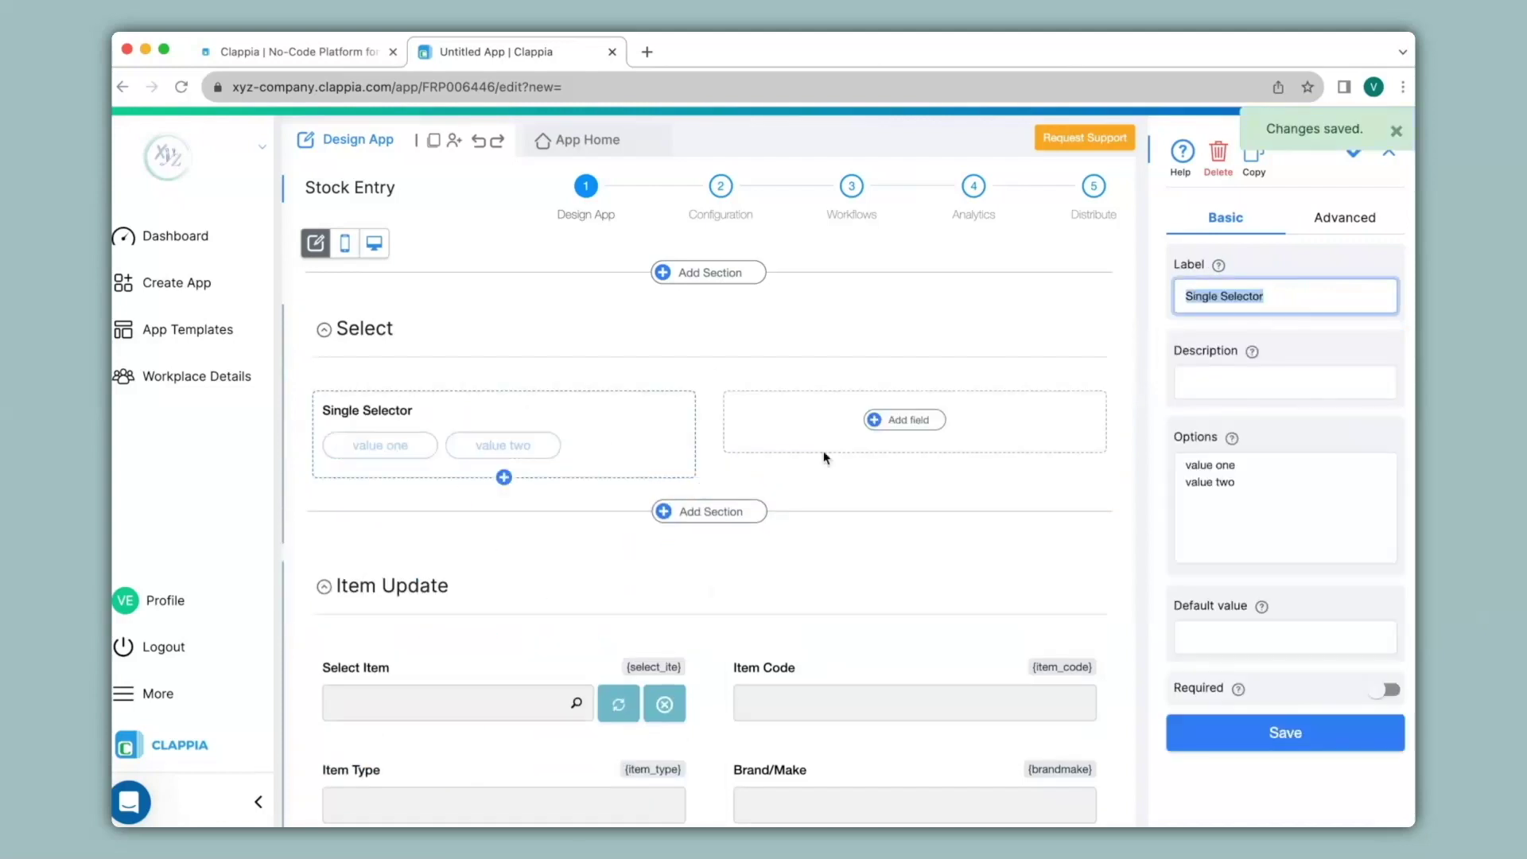
type("Select")
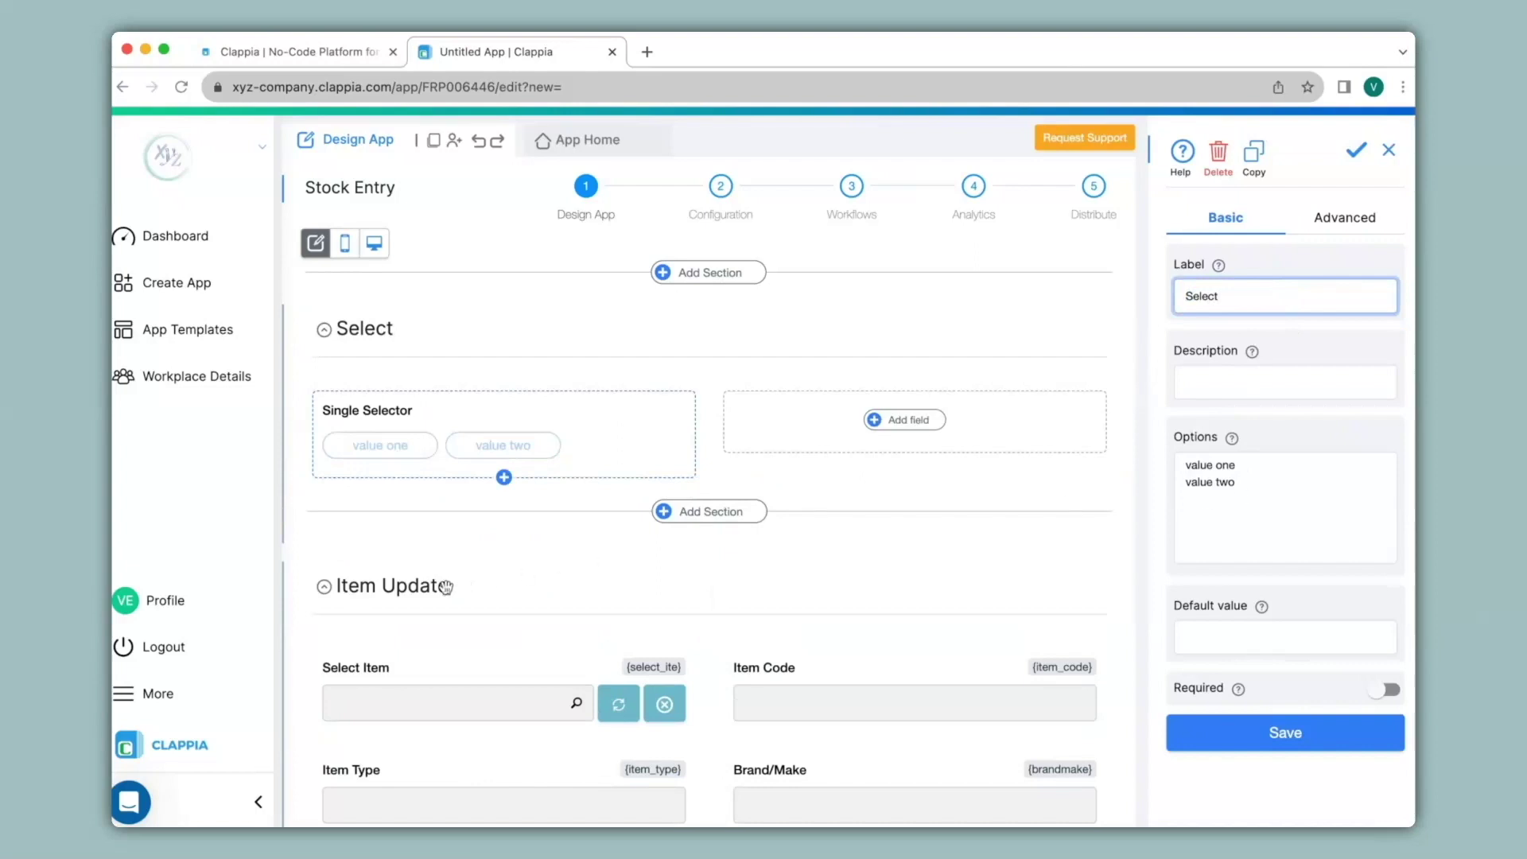
scroll(477, 590, "down", 5)
scroll(477, 591, "down", 4)
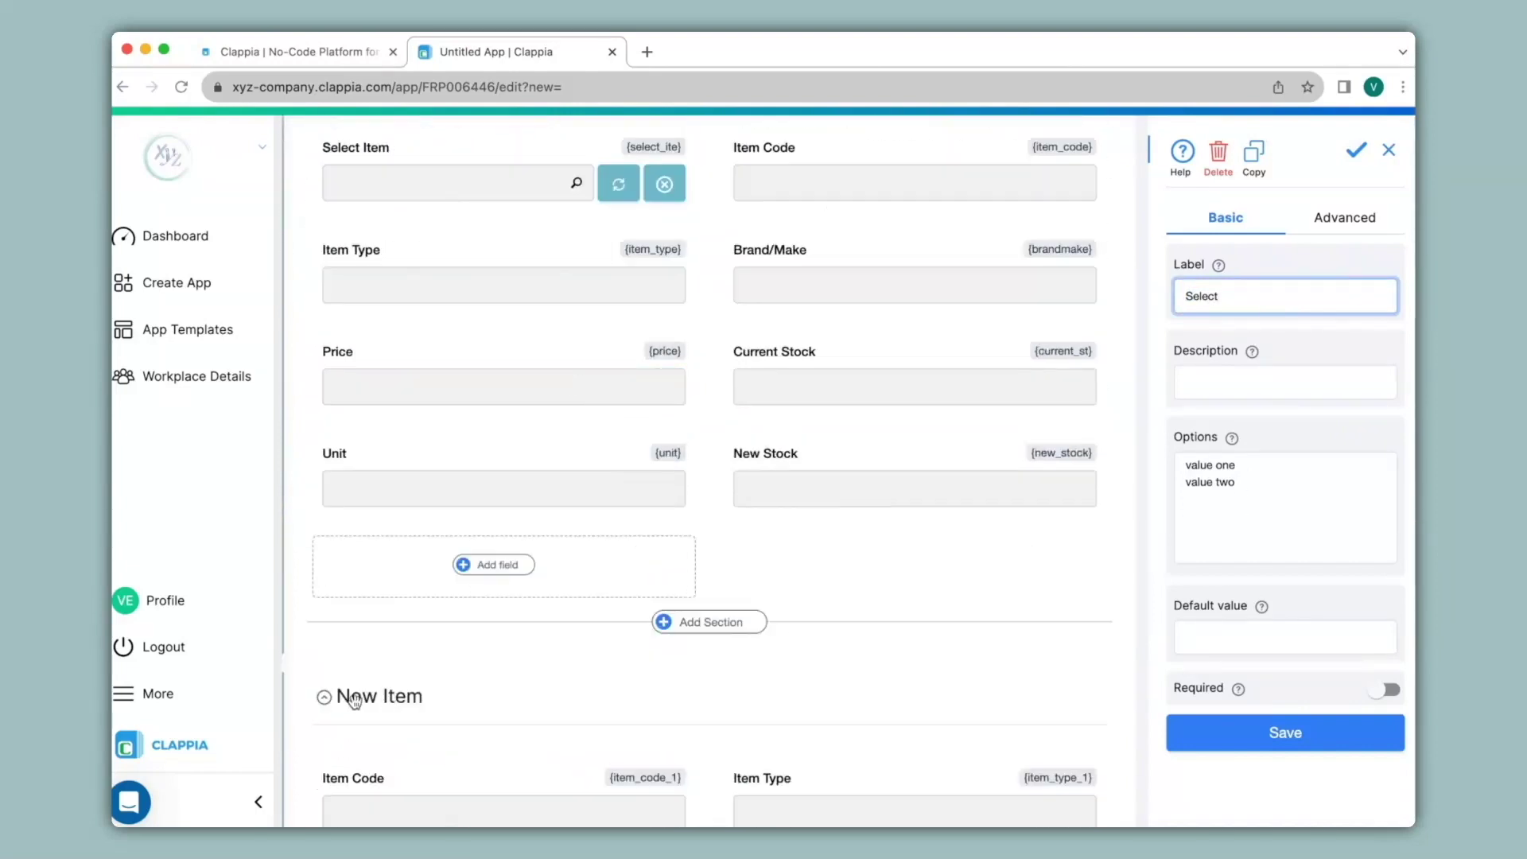
left_click(1285, 509)
key("super+a")
type("Item Update")
key("Return")
type("New Item")
left_click(1217, 736)
scroll(586, 348, "up", 3)
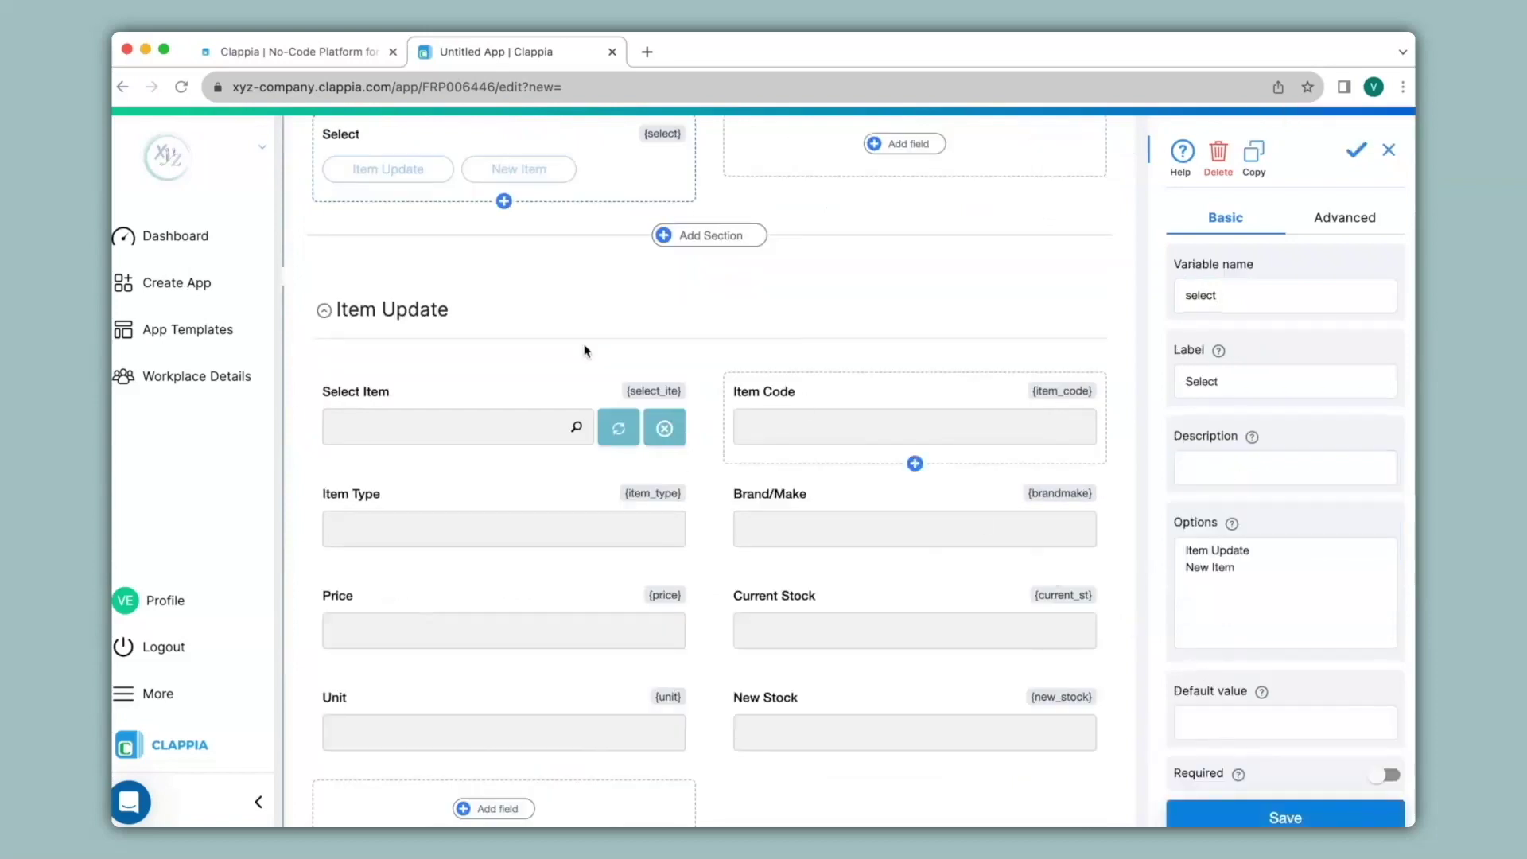
left_click(412, 322)
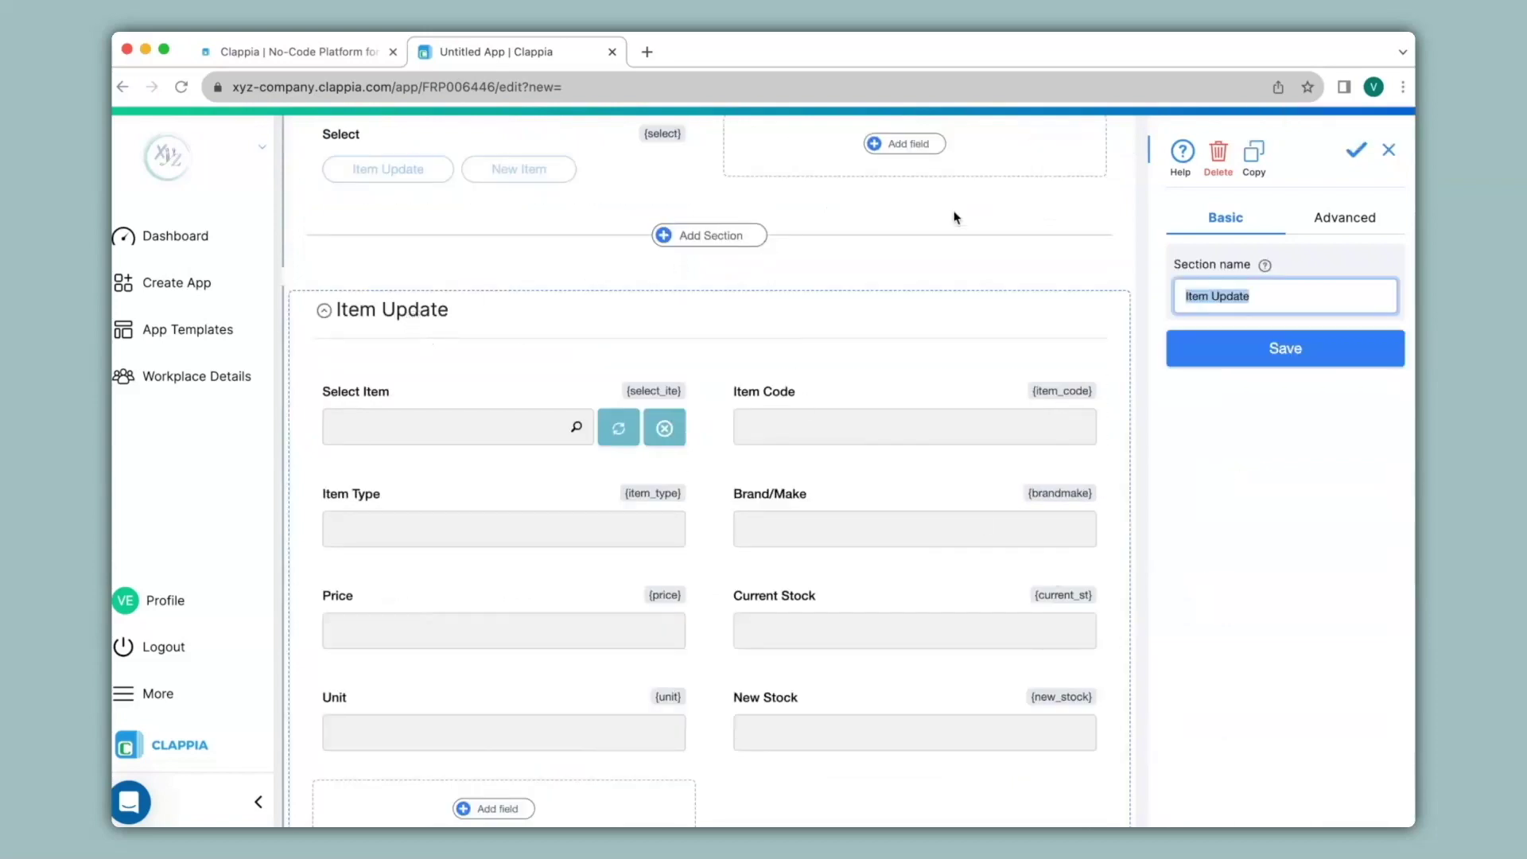
Give the Item Update section the display condition {select}="Item Update"
left_click(1341, 220)
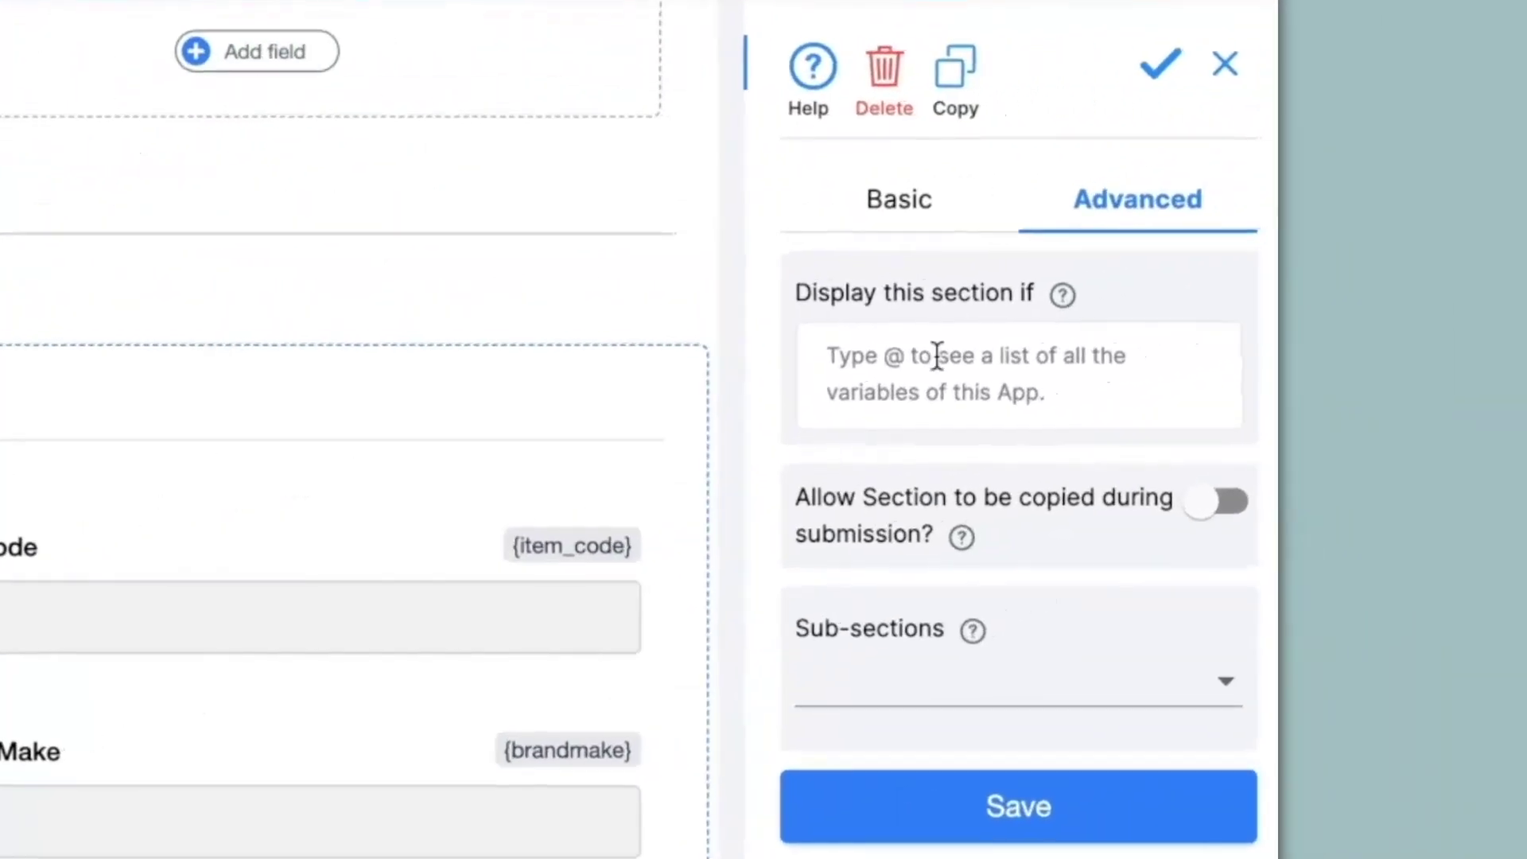
left_click(936, 356)
type("@selec")
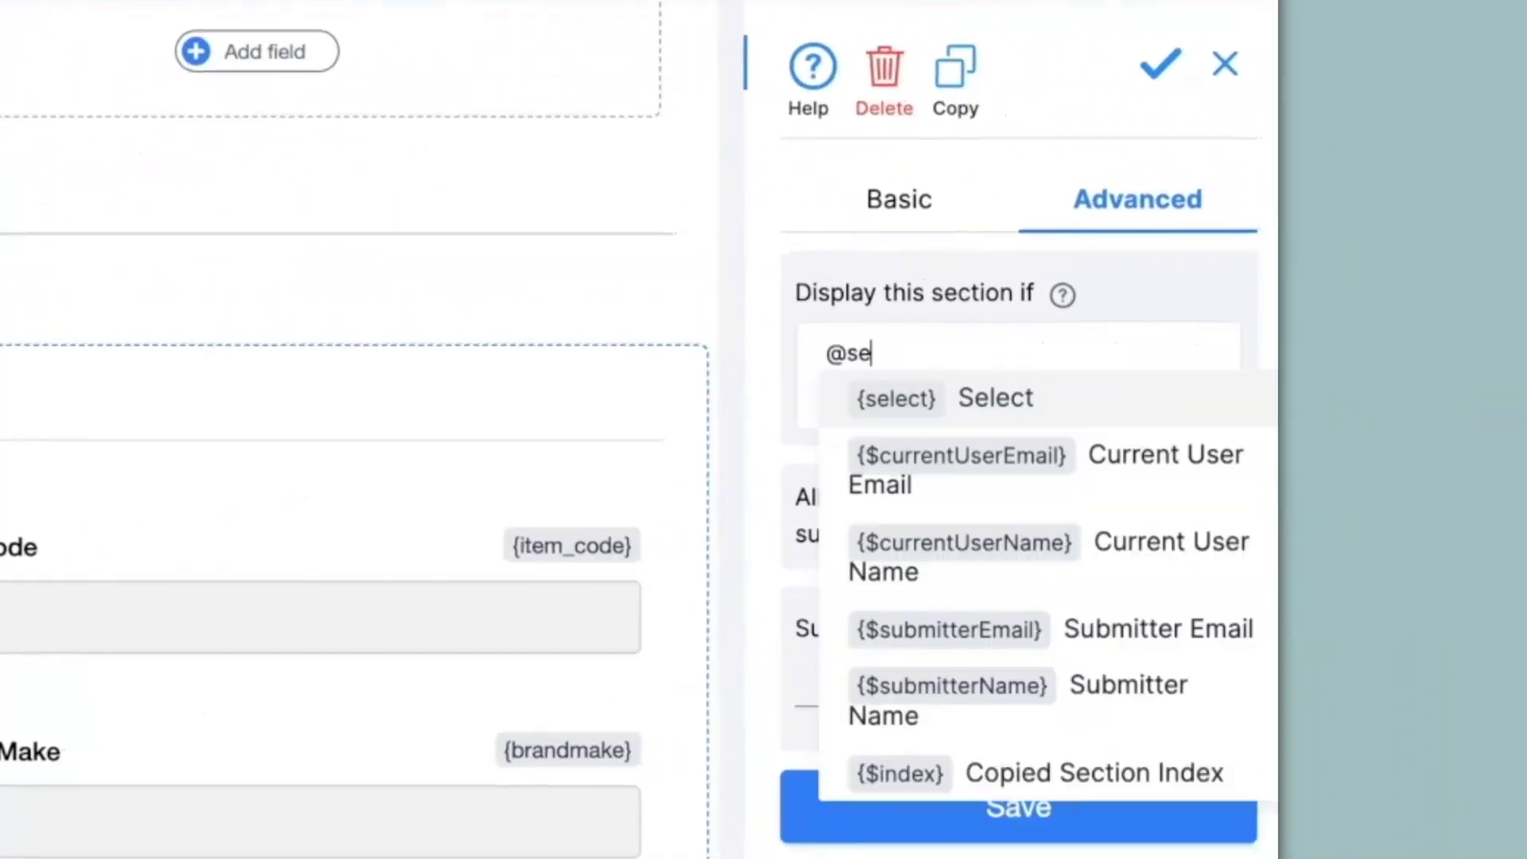
left_click(934, 410)
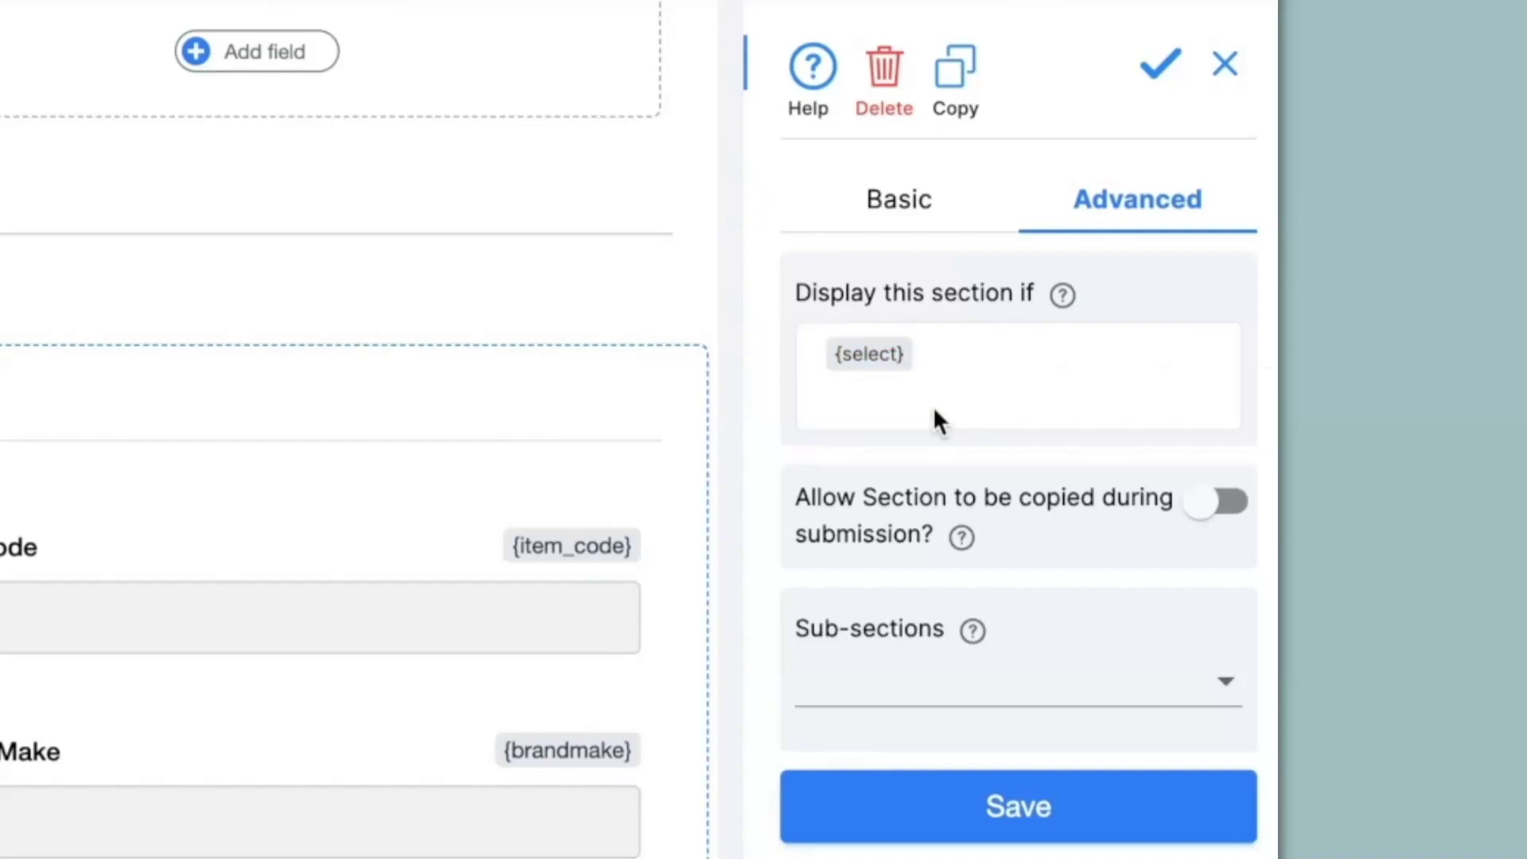
type("=\"Item Update")
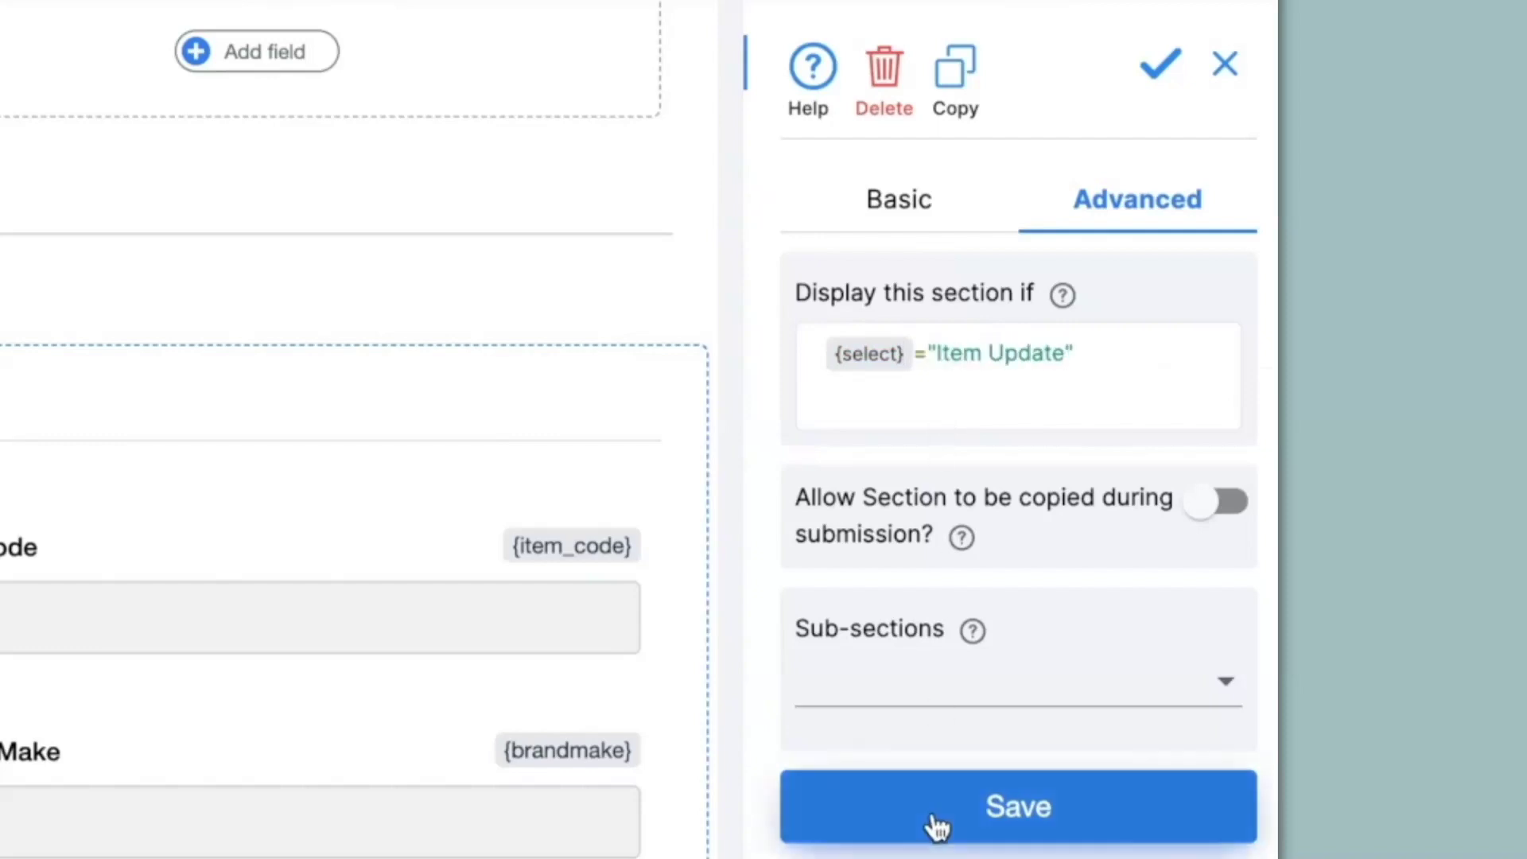
left_click(931, 819)
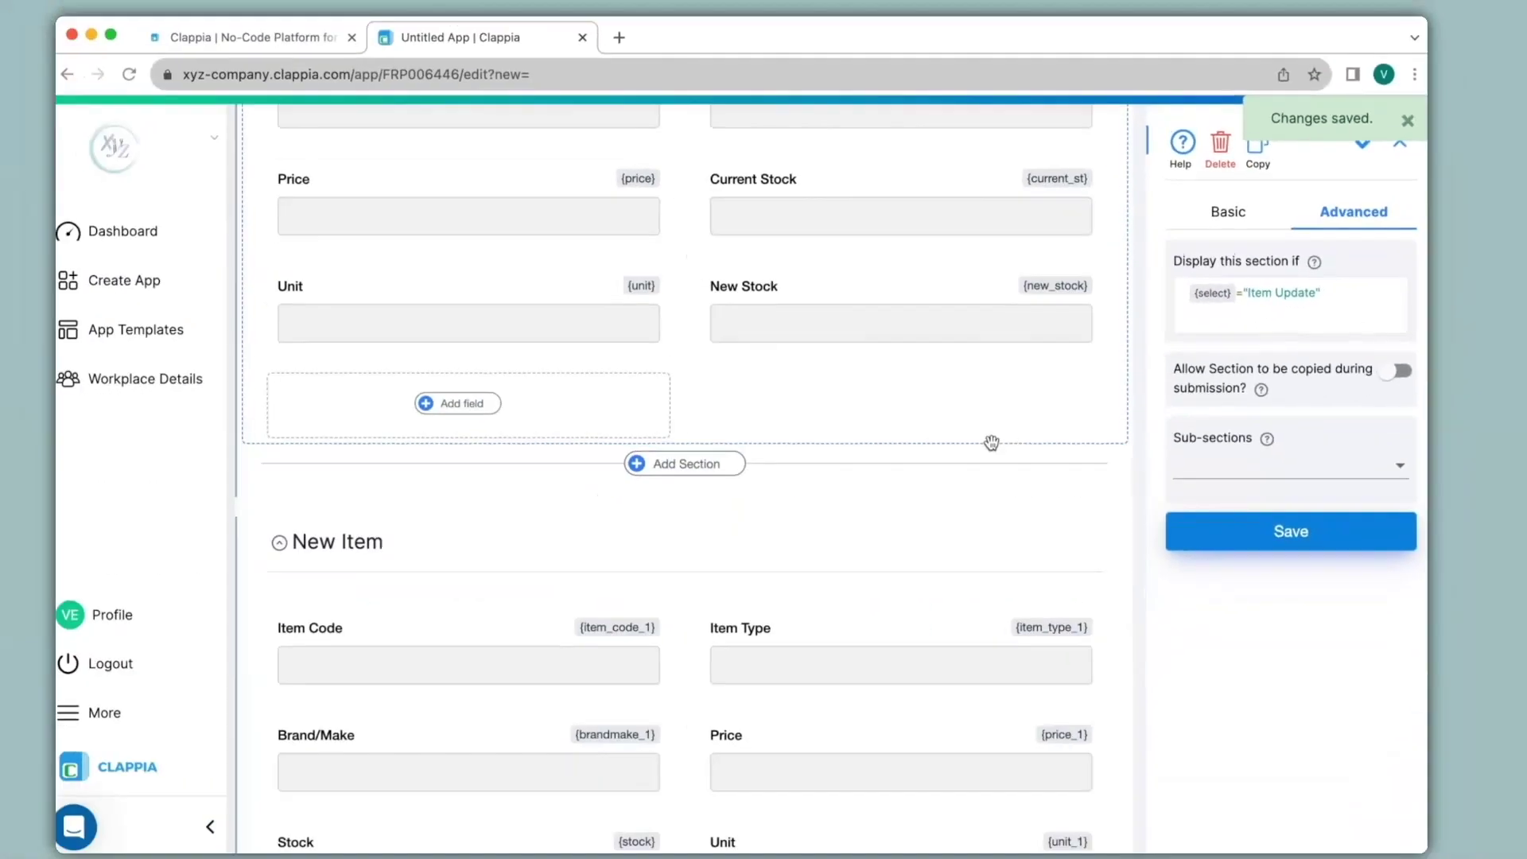
scroll(334, 493, "down", 1)
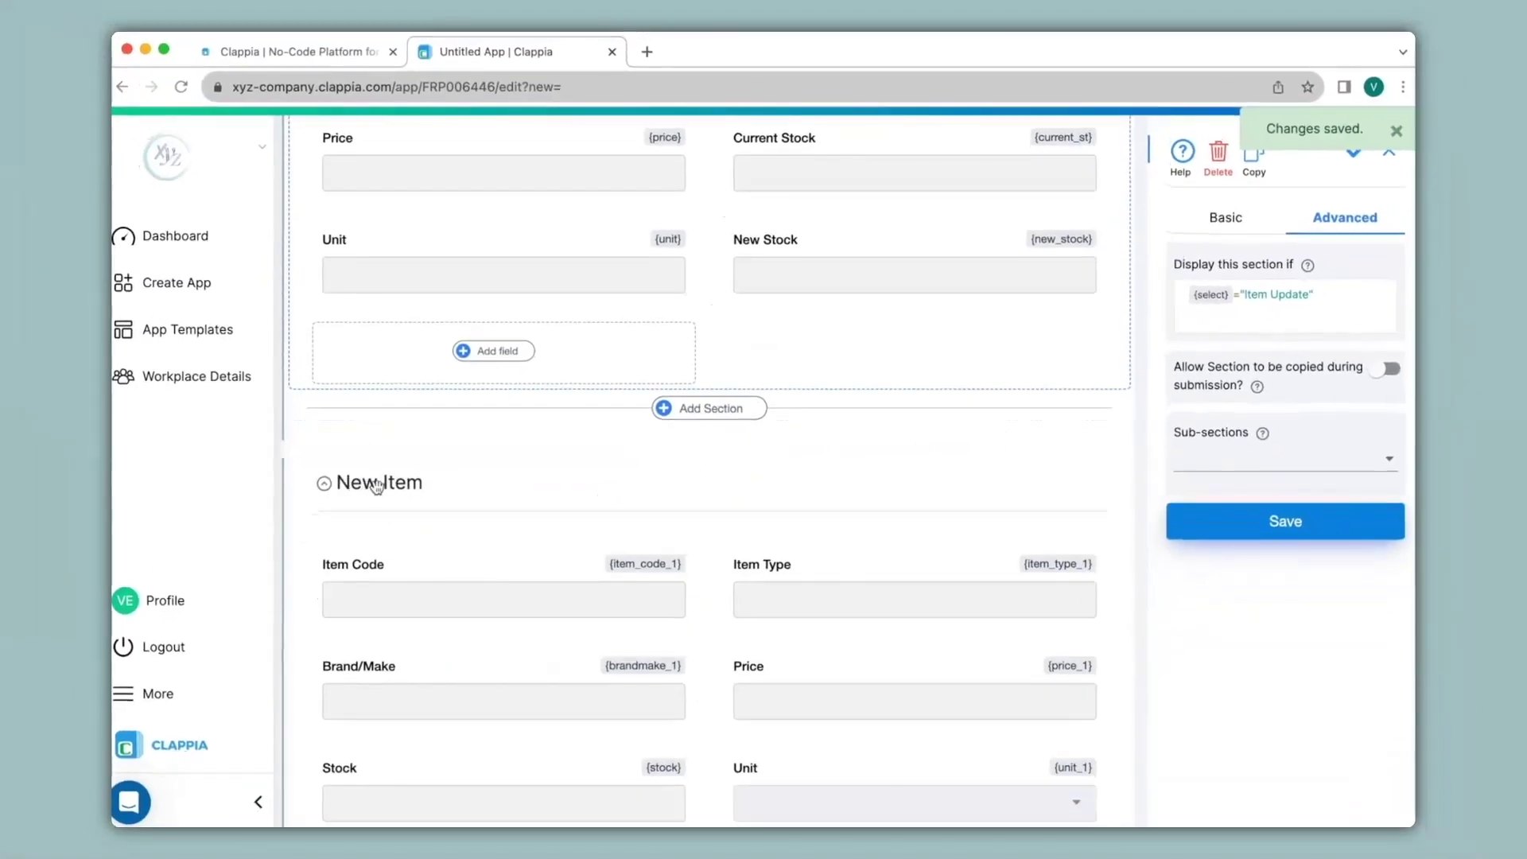
Give the New Item section the display condition {select}="New Item" and preview the form
left_click(358, 540)
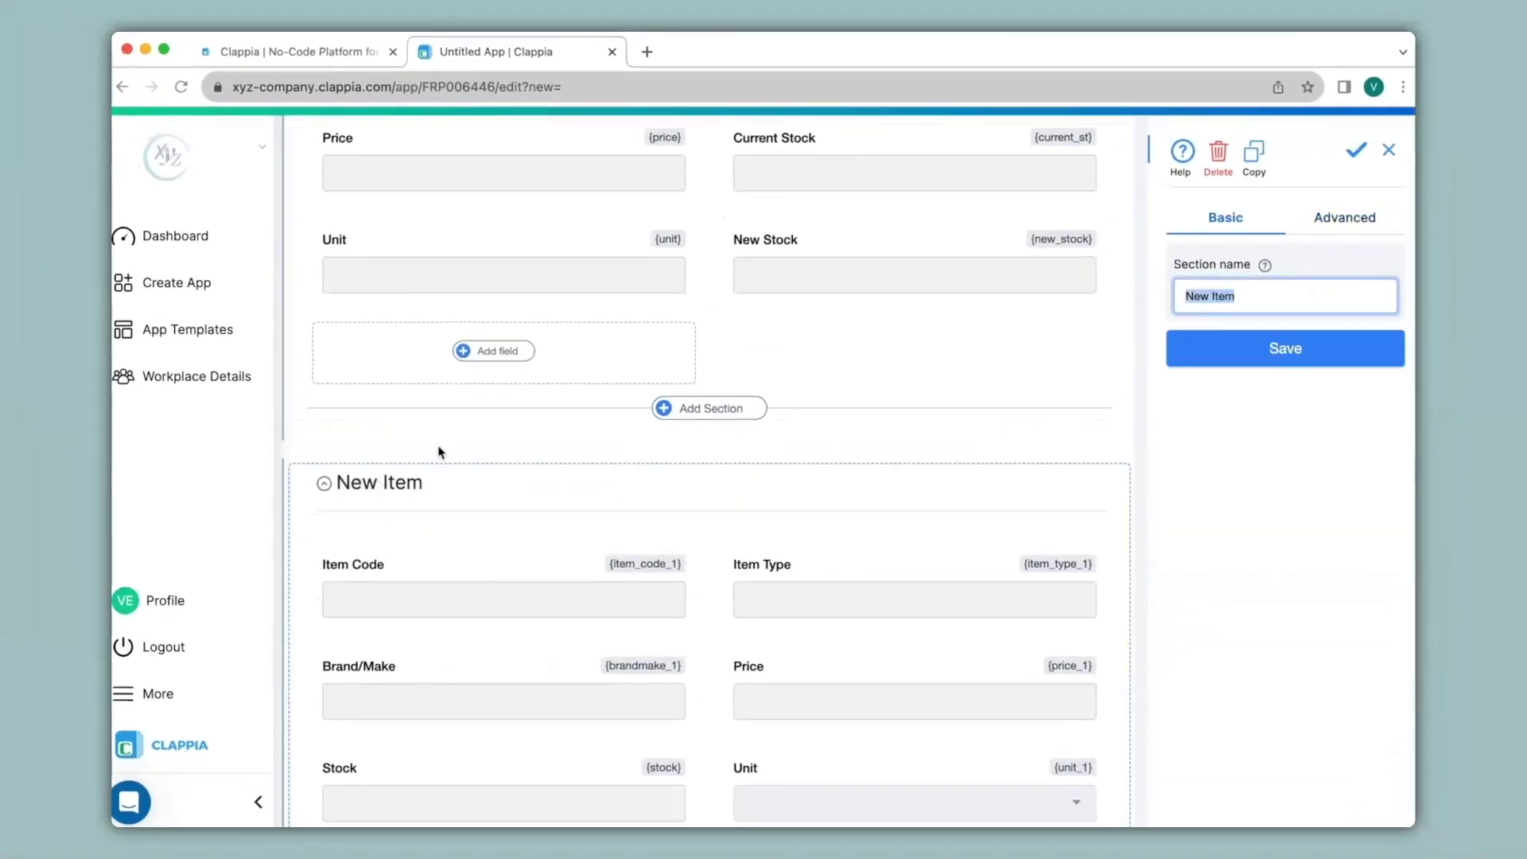
left_click(1346, 217)
type("@se")
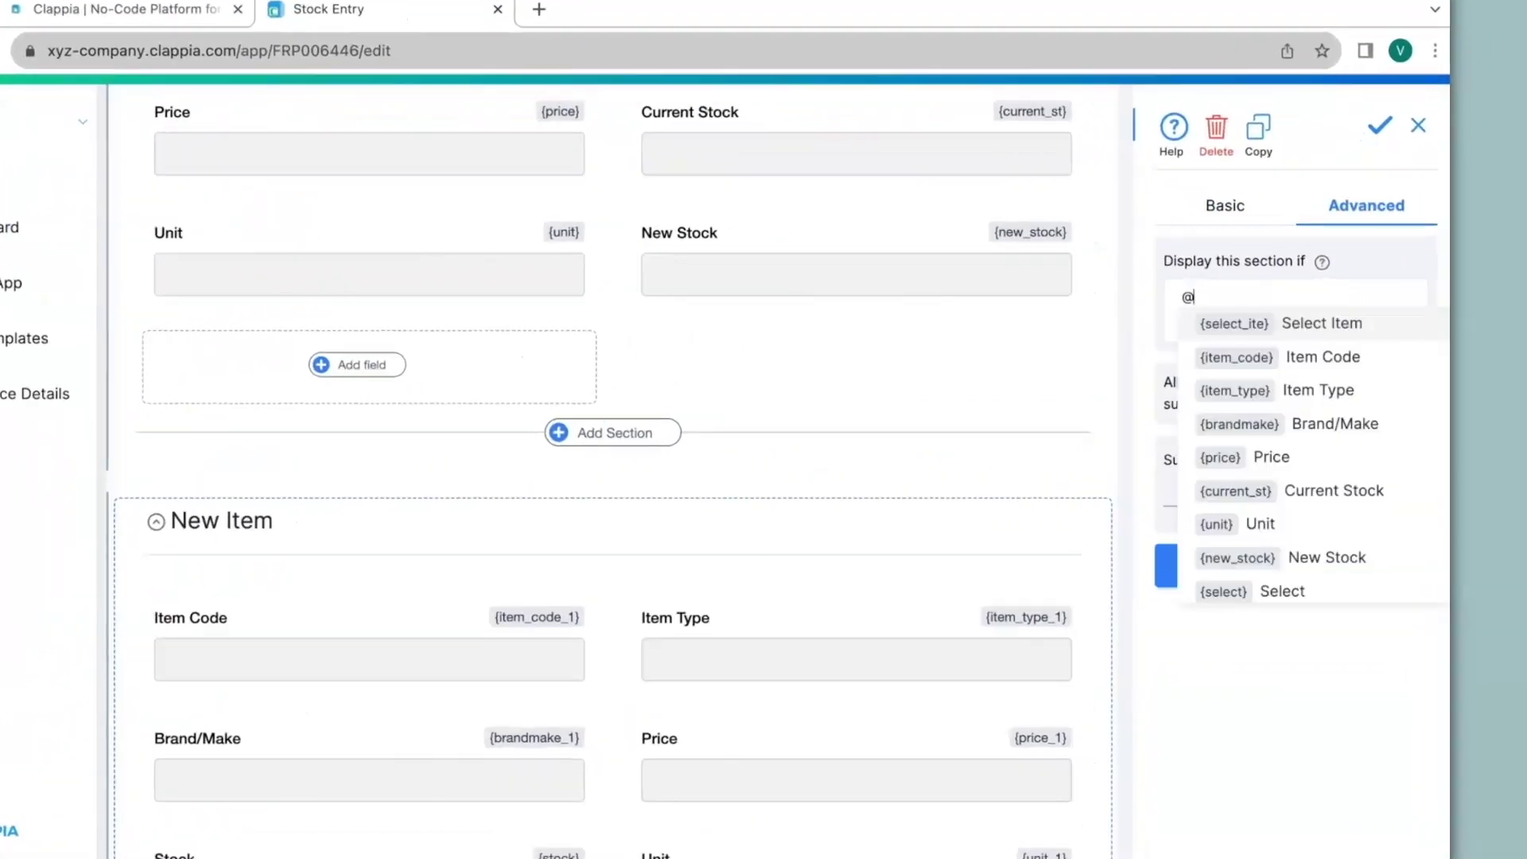
type("lect")
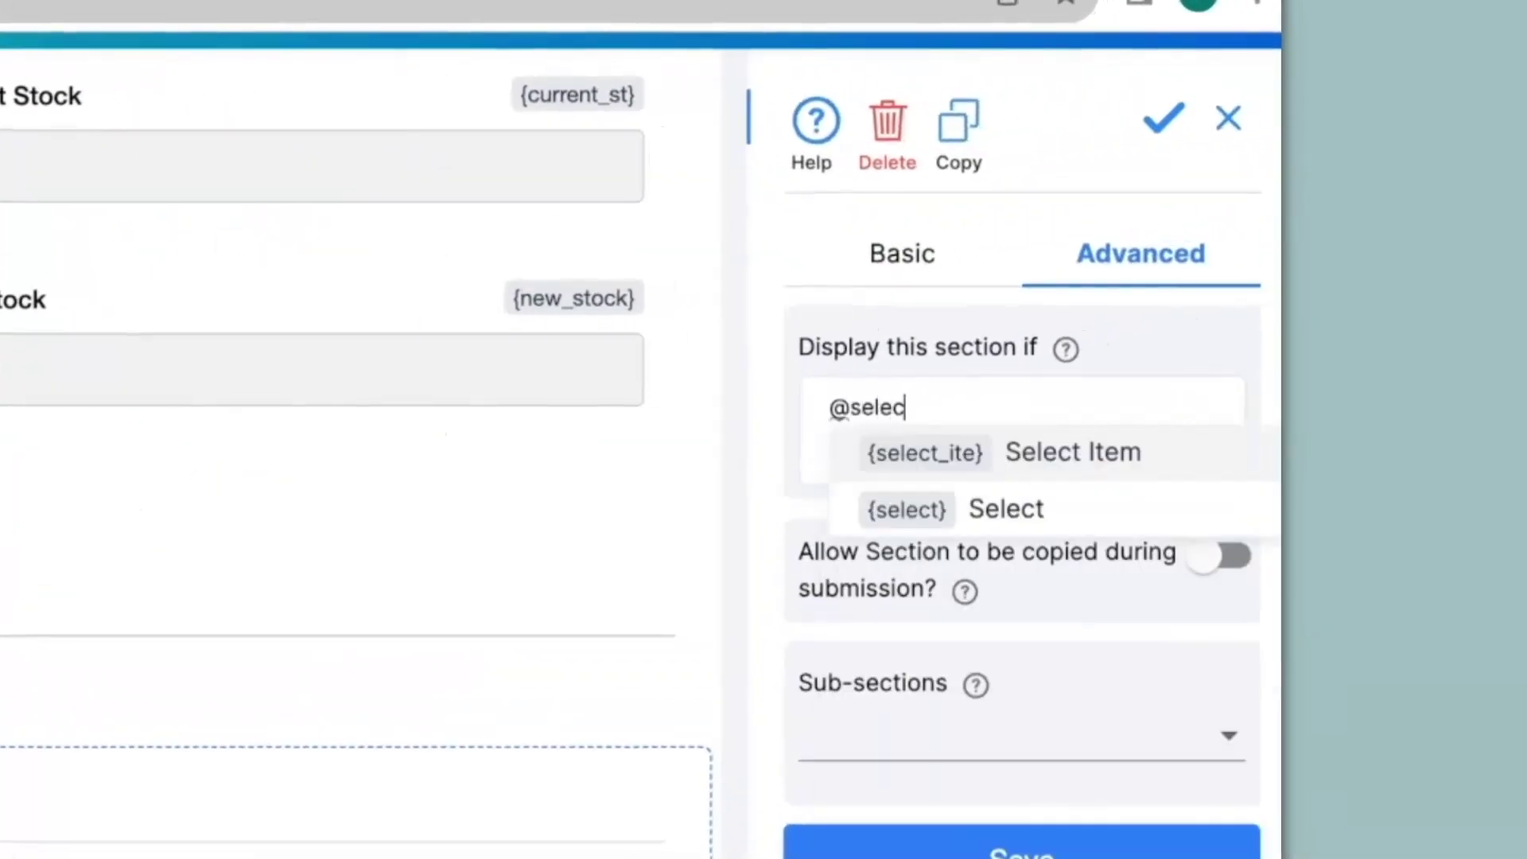
left_click(980, 510)
type("=")
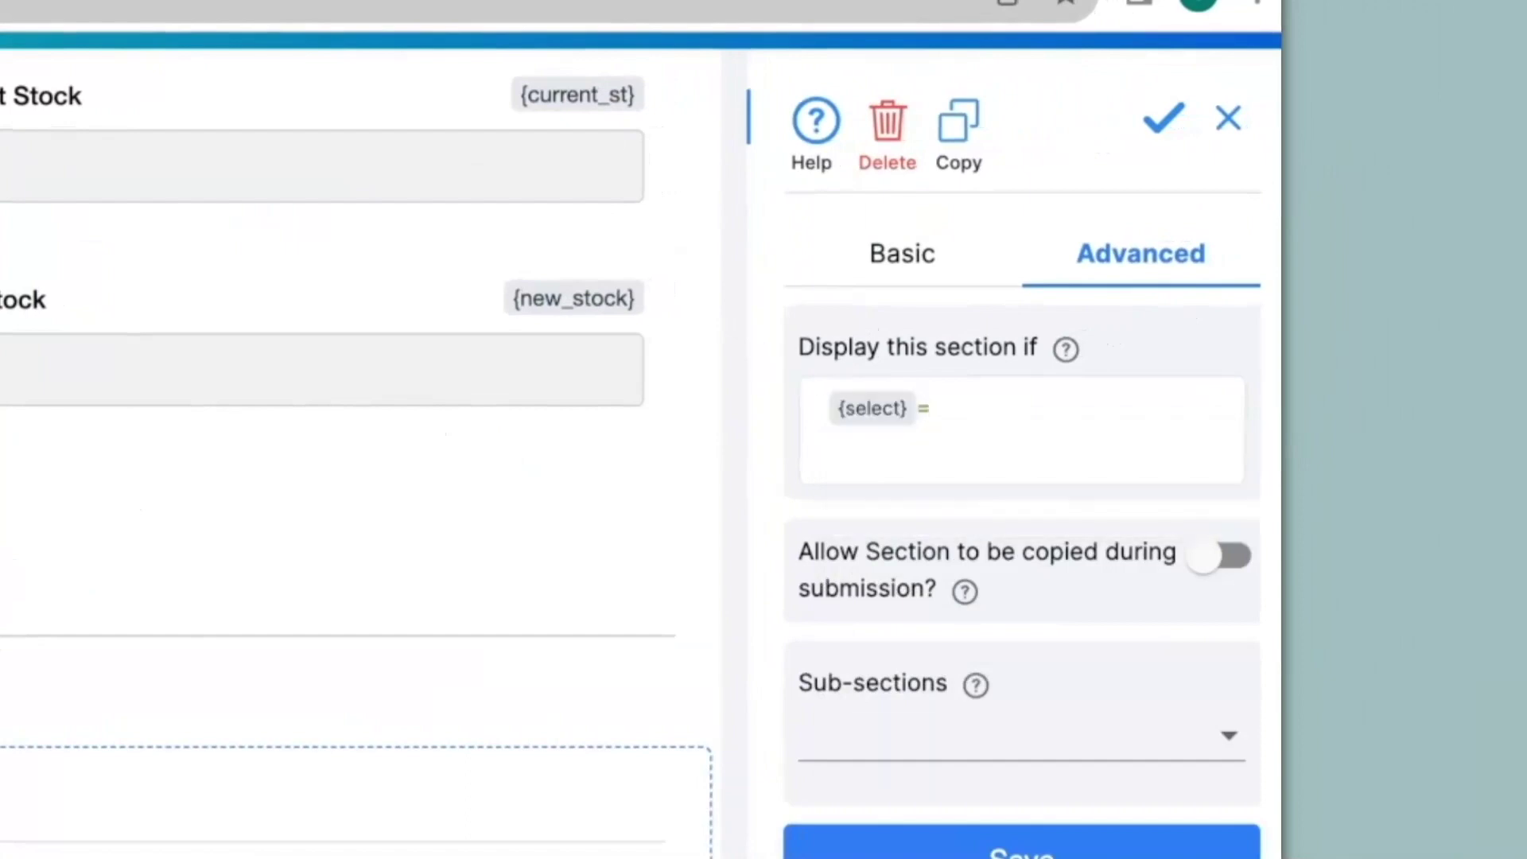
type("\"New Item\"")
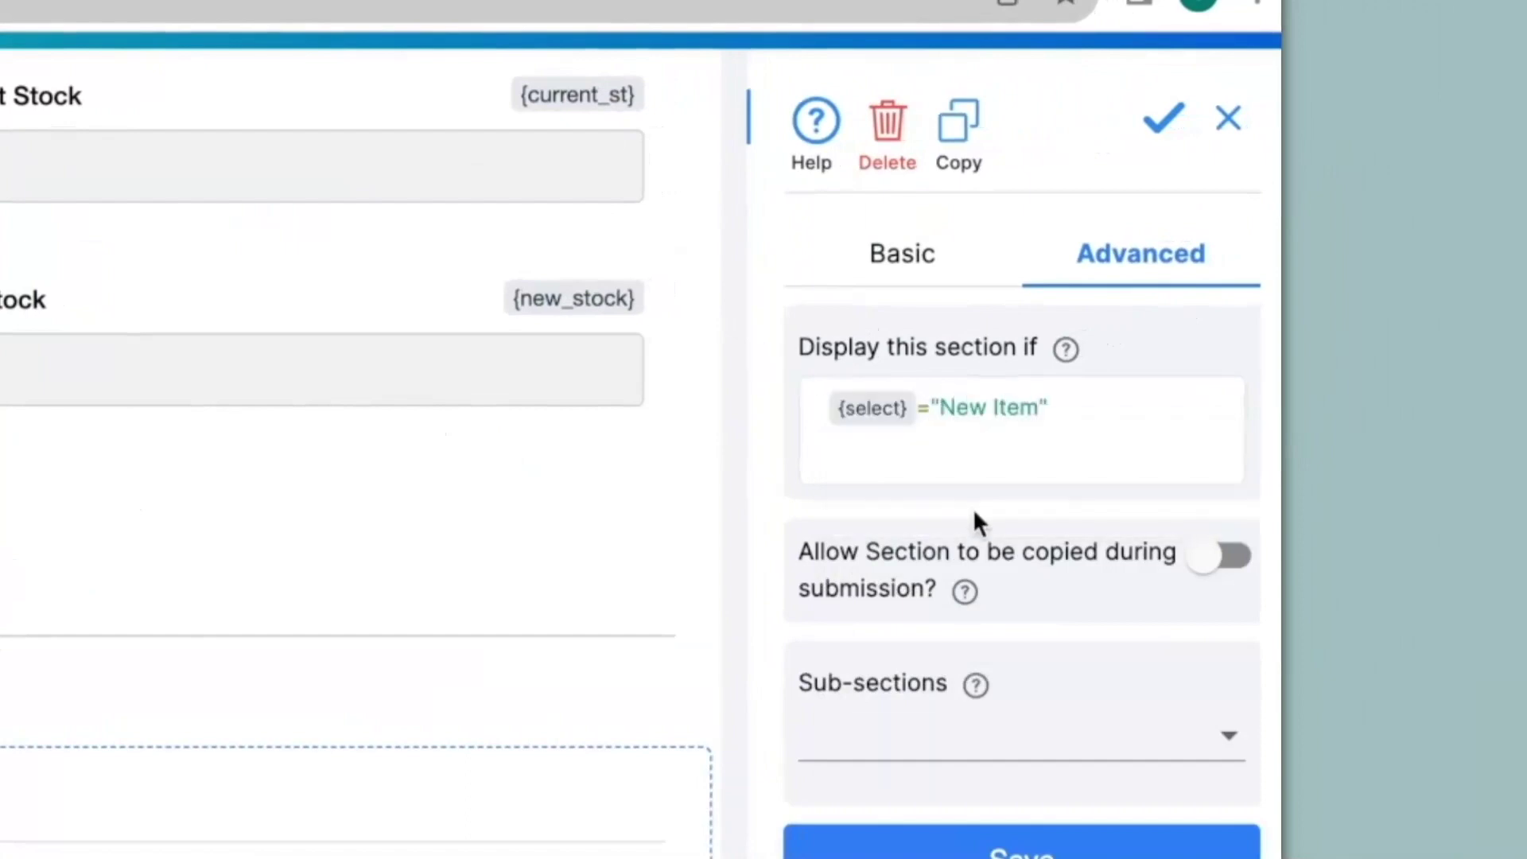
left_click(954, 839)
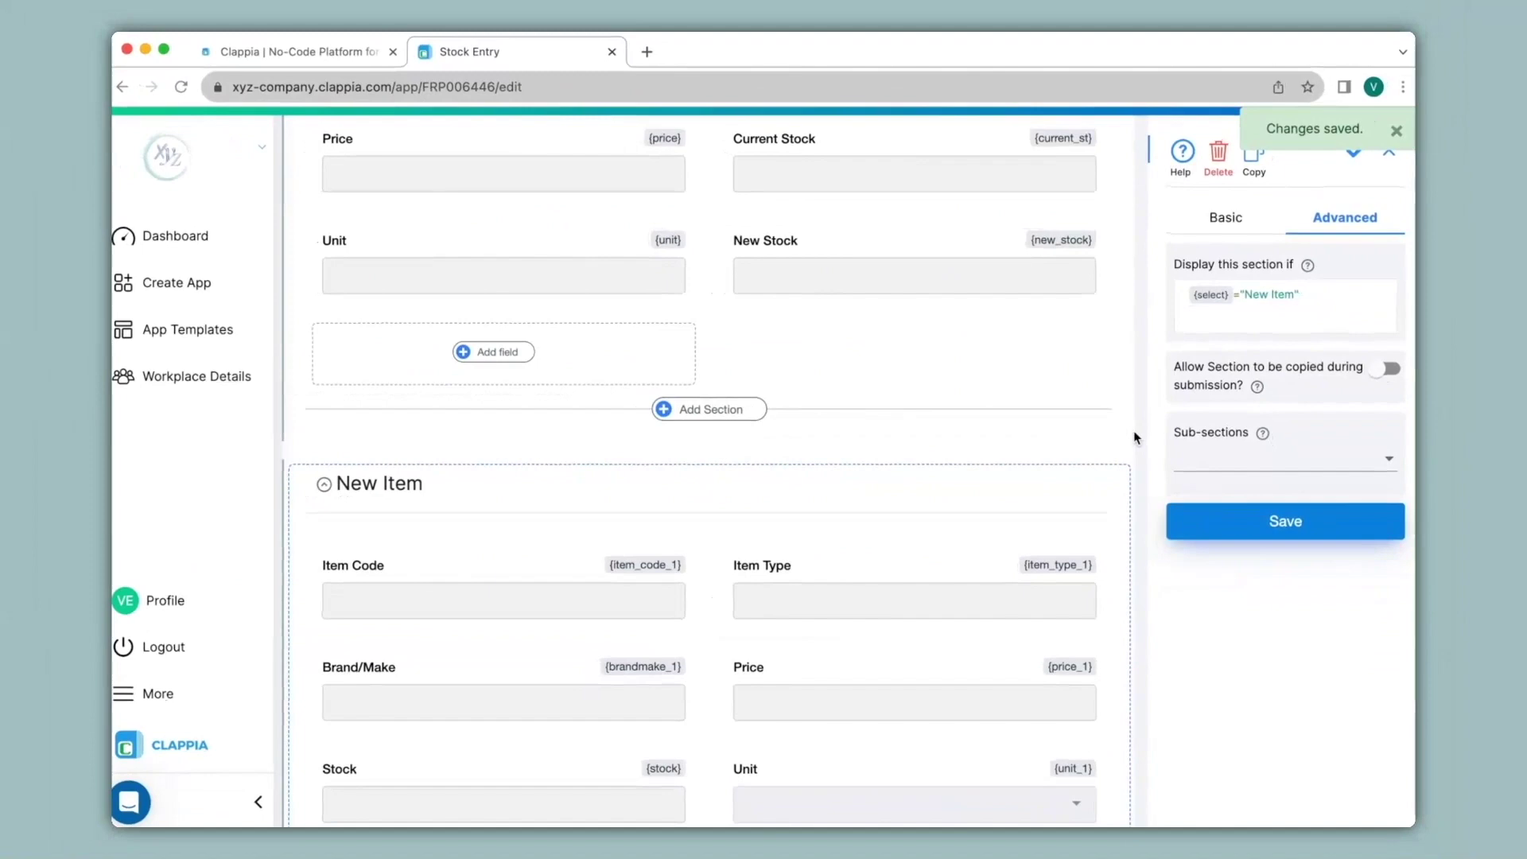
scroll(1133, 431, "up", 15)
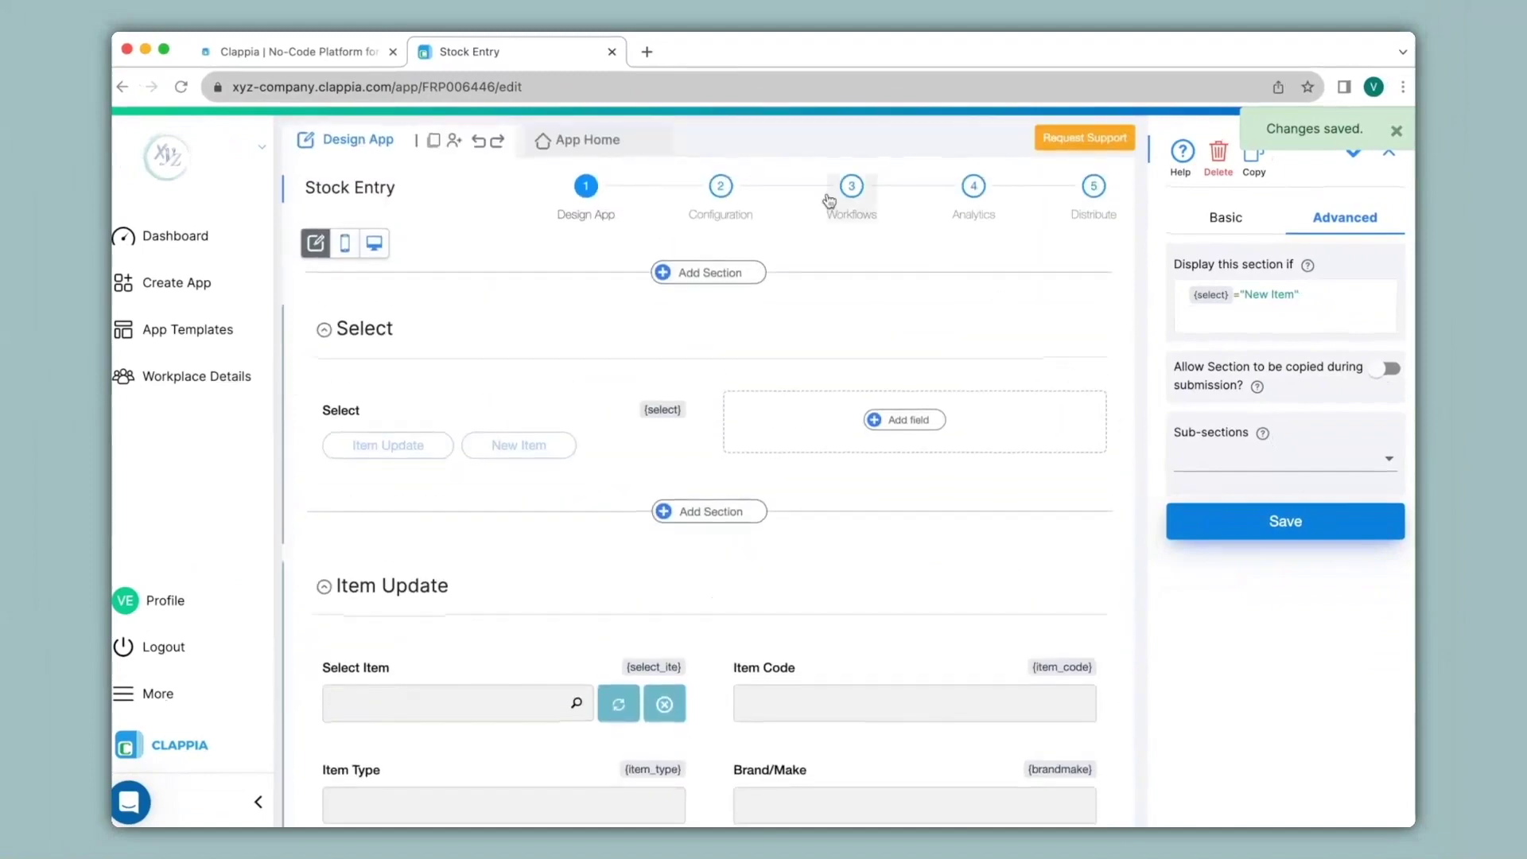
left_click(593, 143)
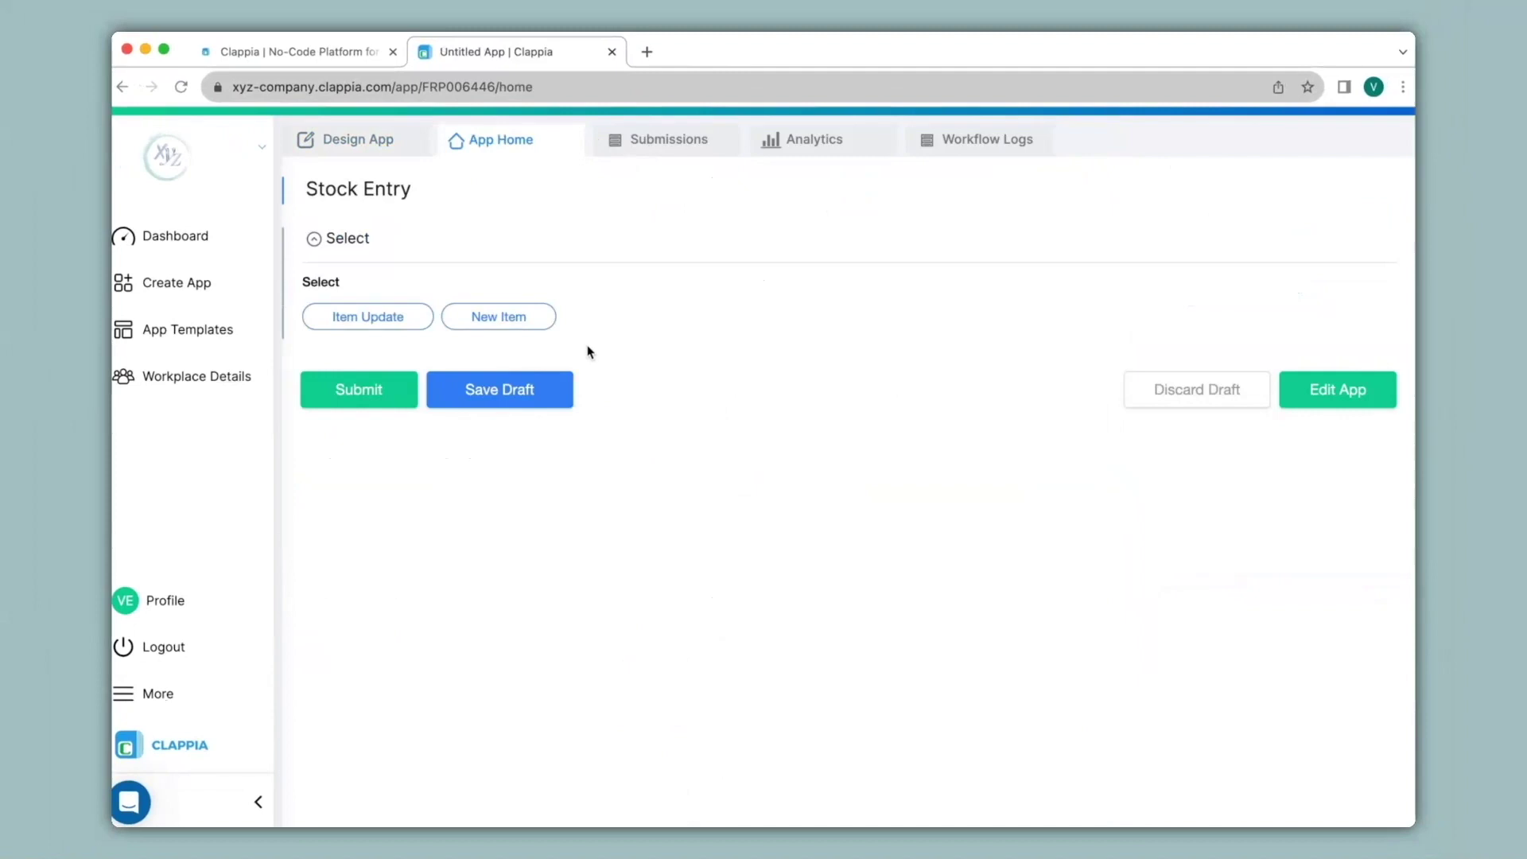
left_click(396, 322)
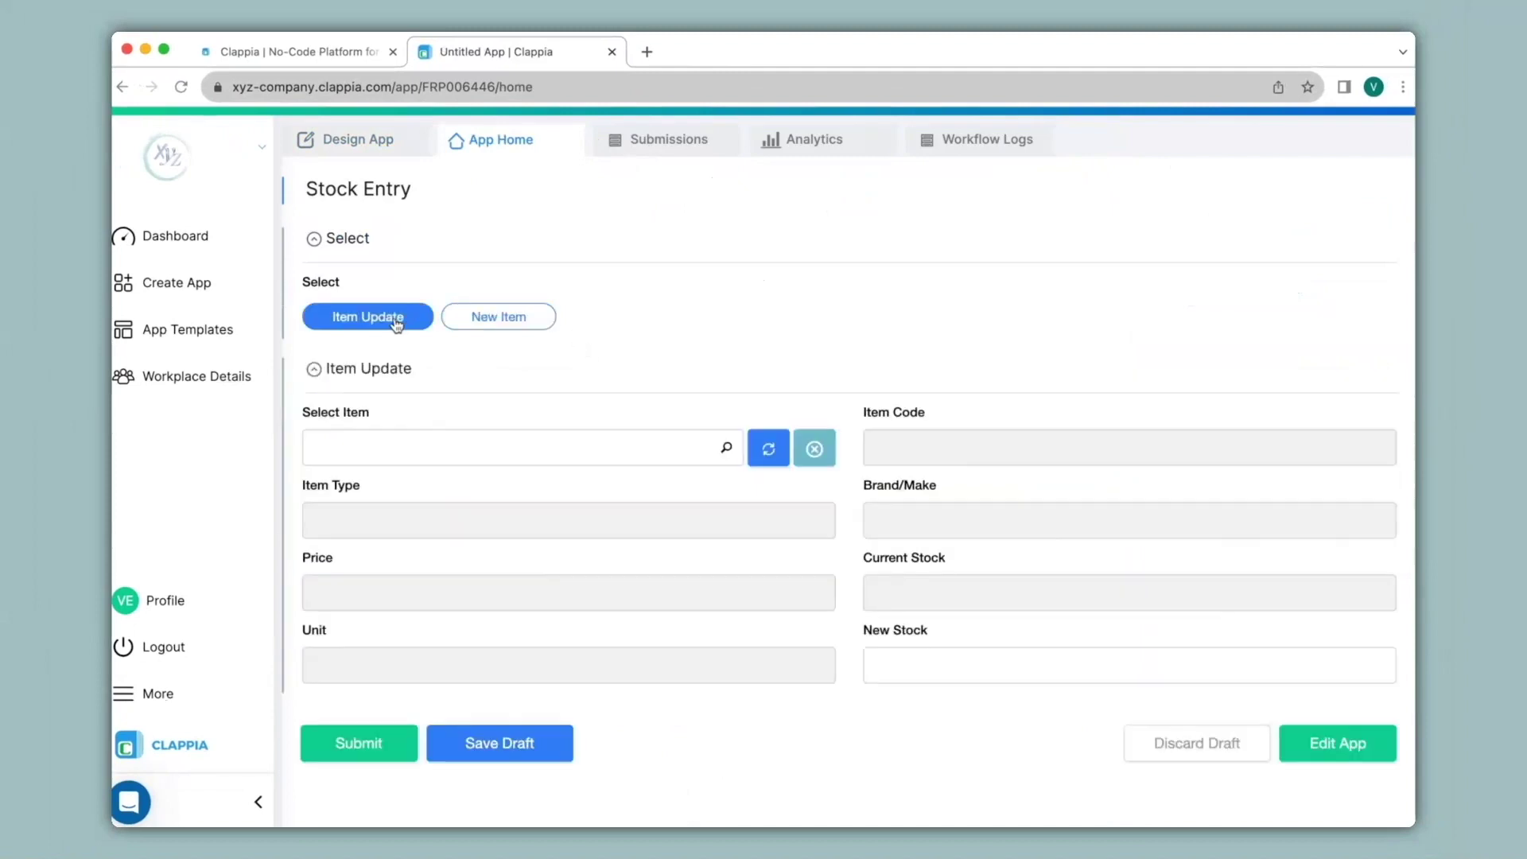
left_click(496, 317)
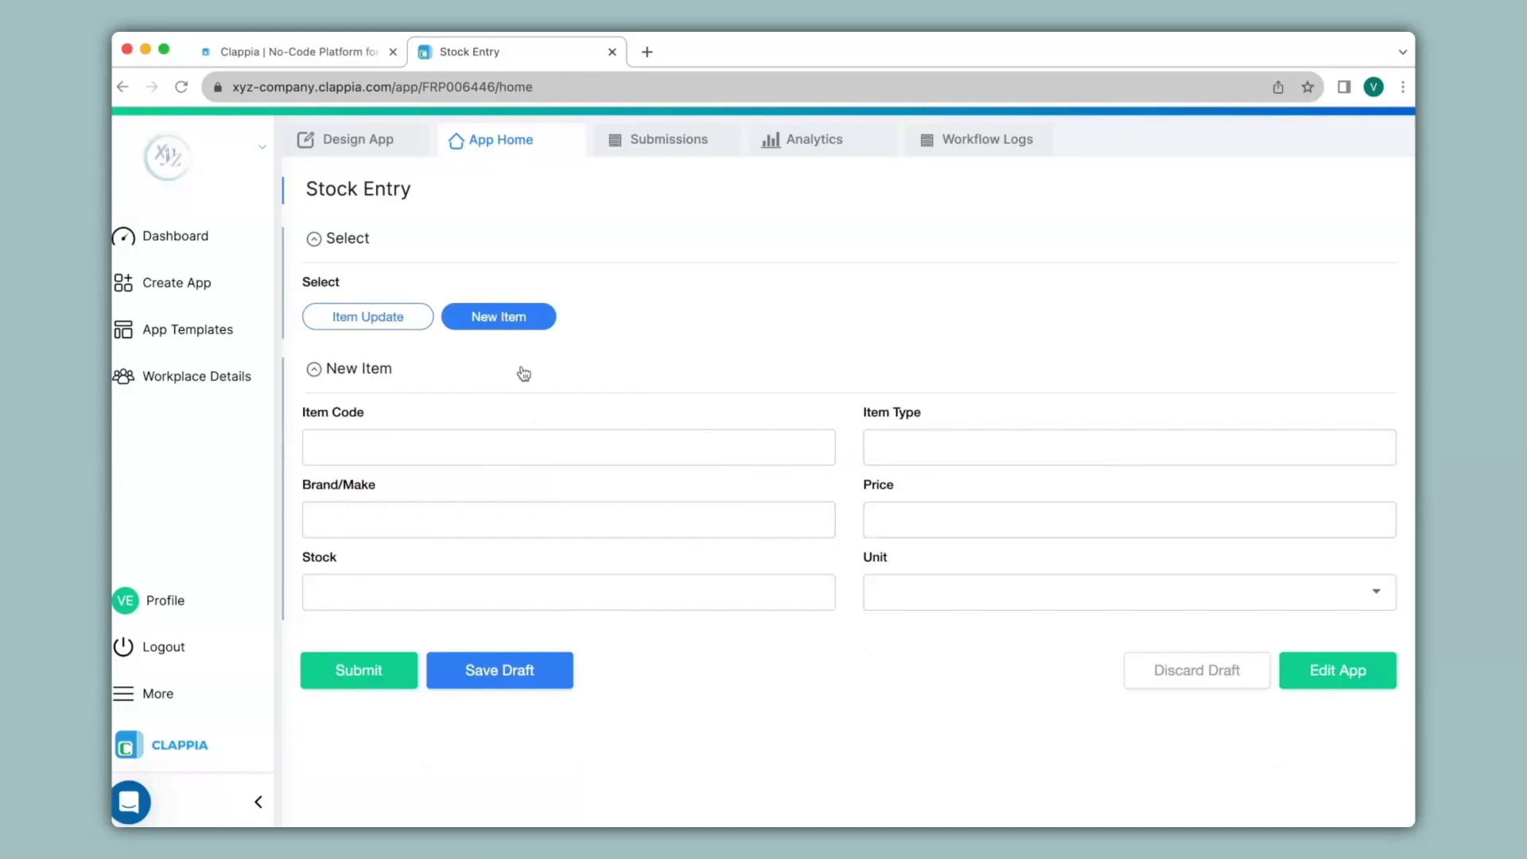
left_click(386, 321)
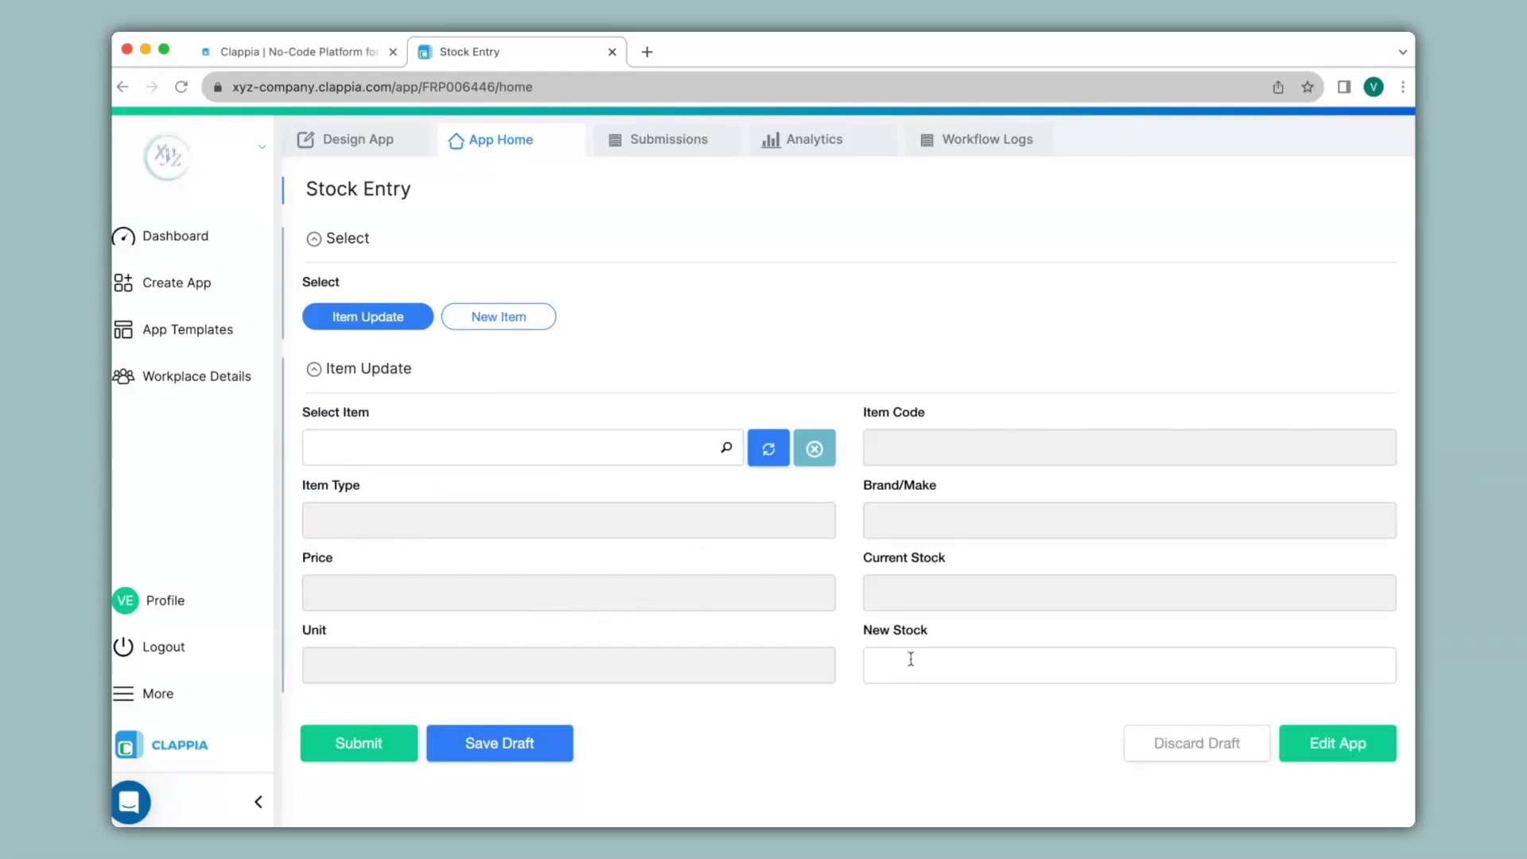
left_click(508, 315)
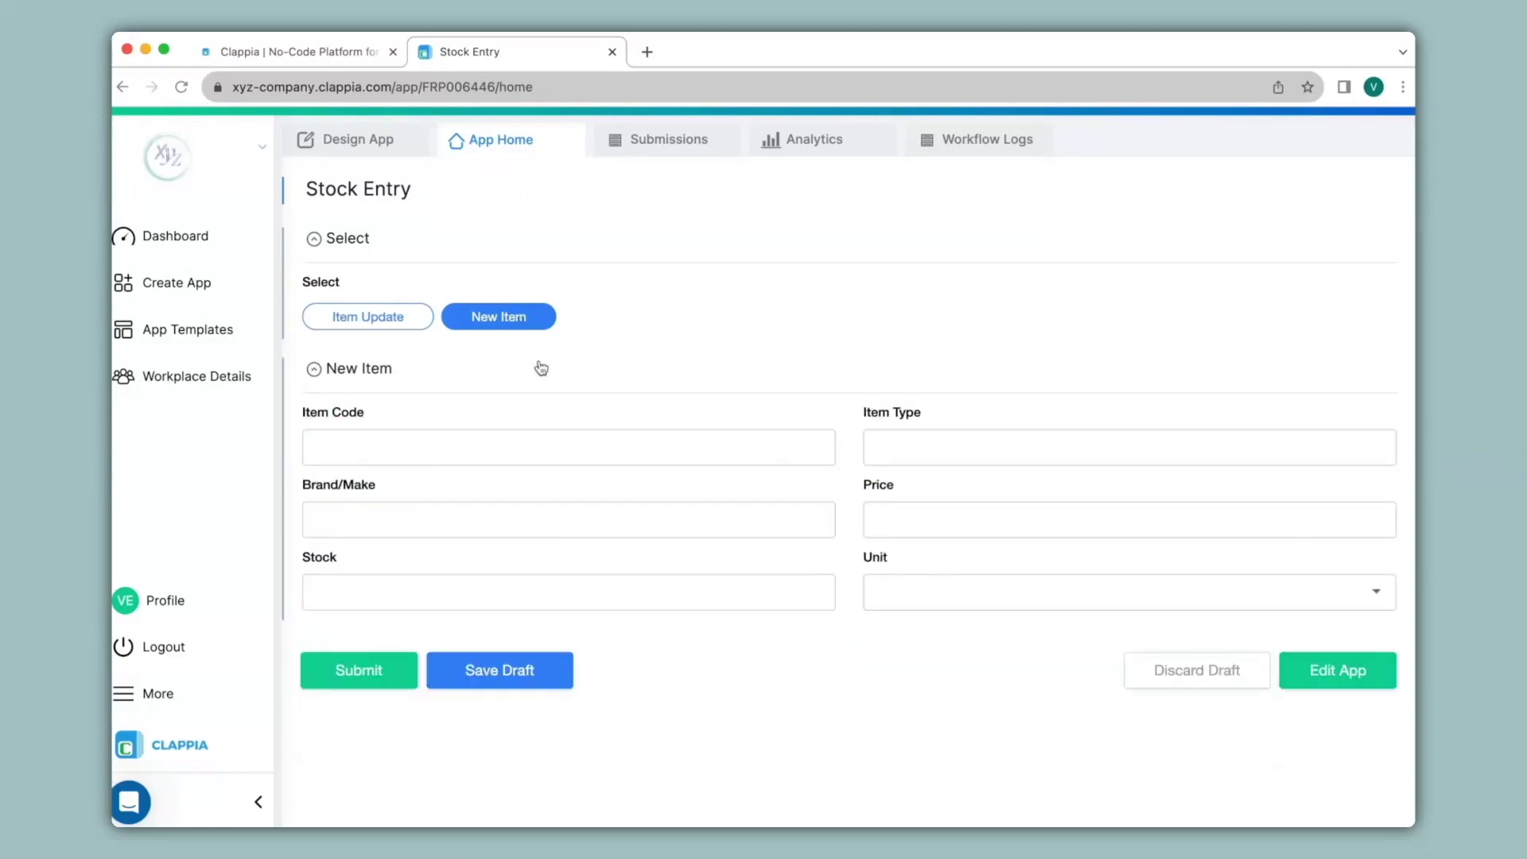
left_click(360, 148)
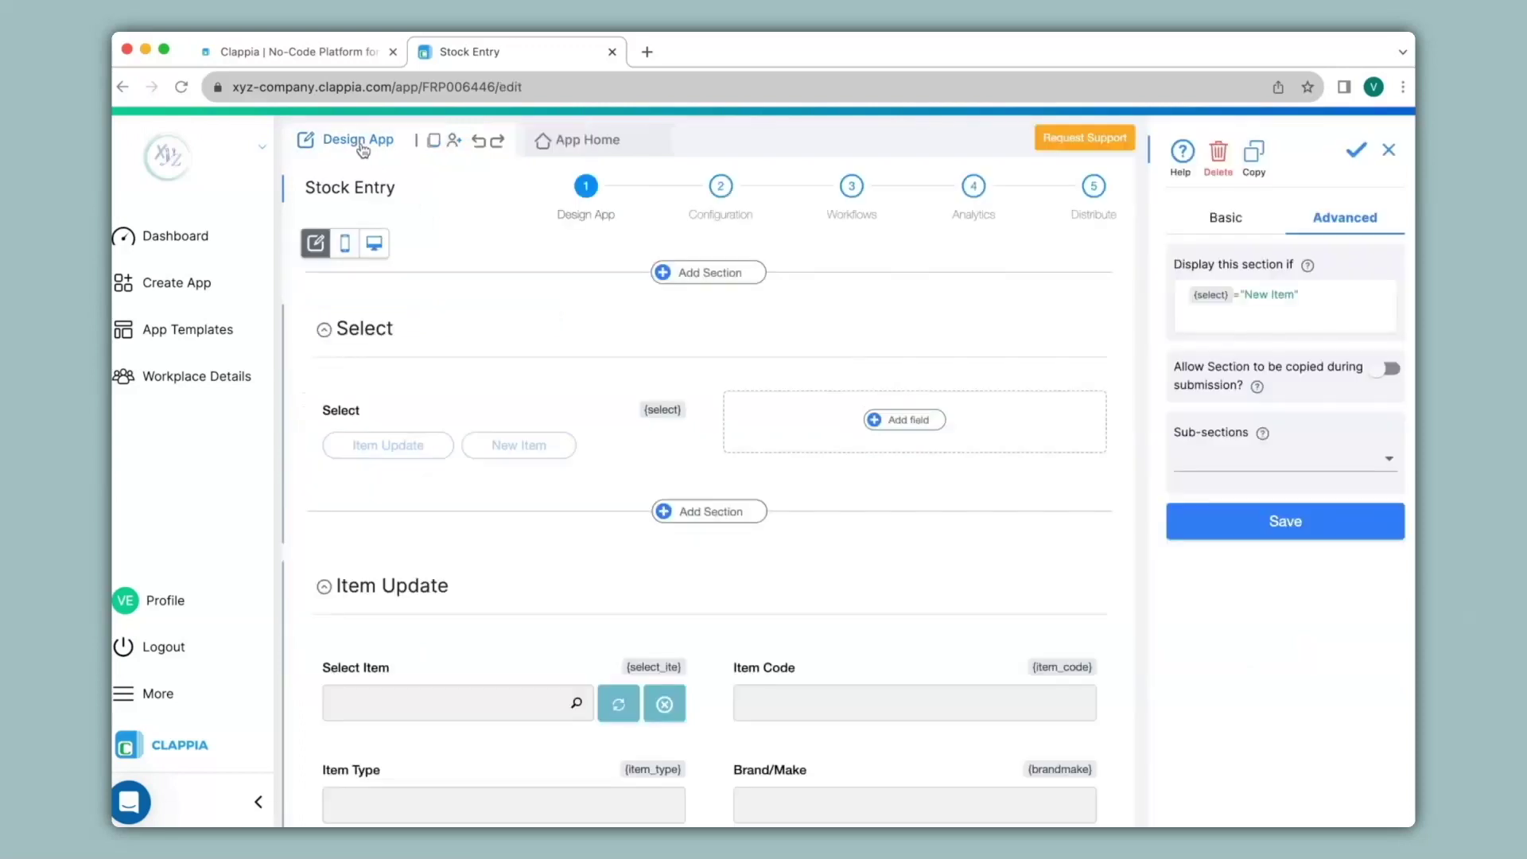
Add an Edit Submission step right after Start in the Stock Entry workflow
left_click(851, 187)
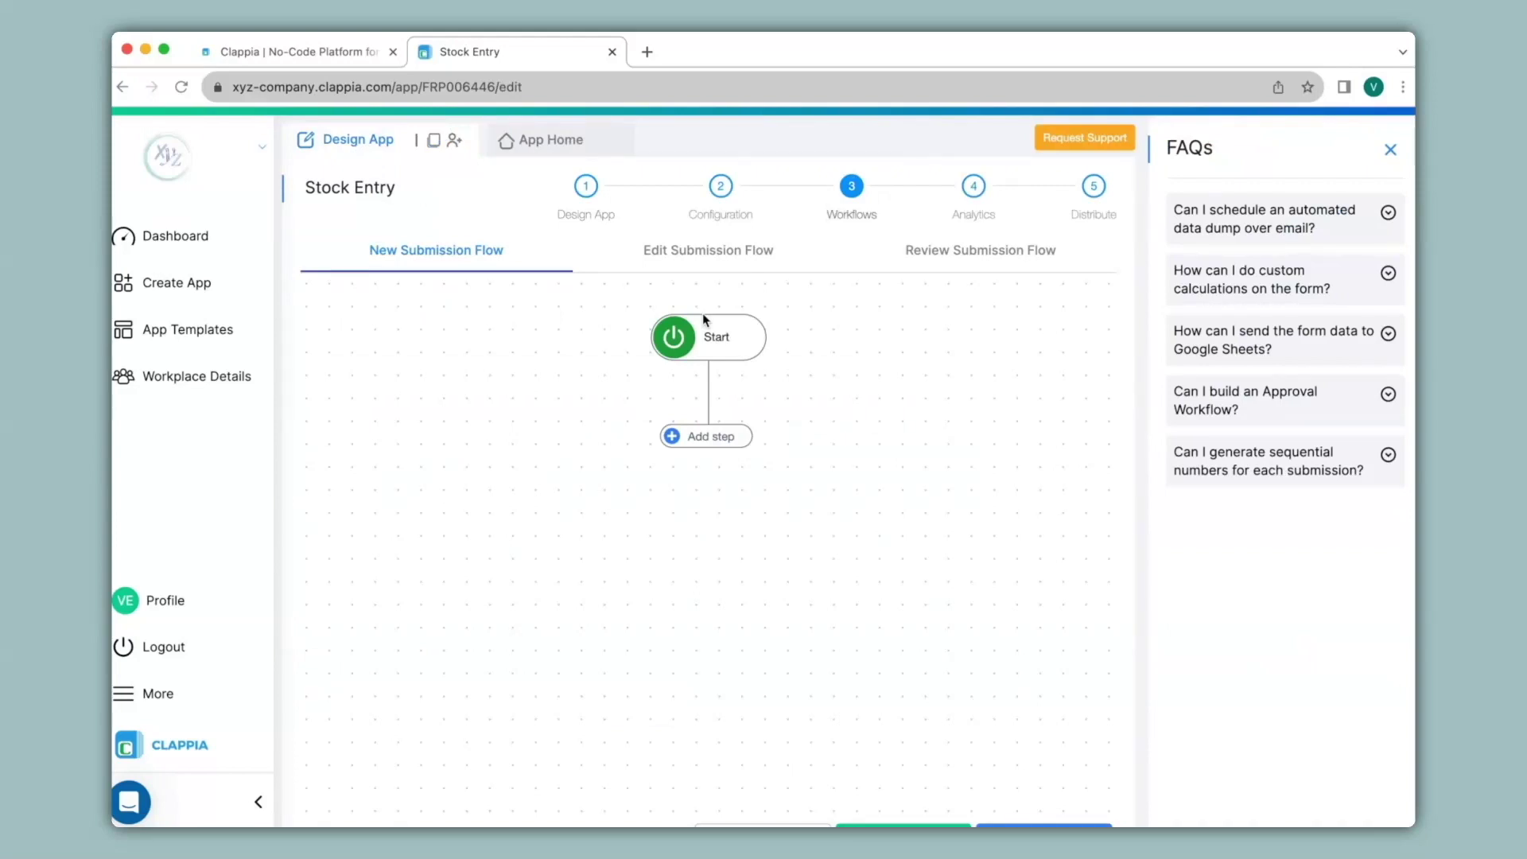
left_click(714, 438)
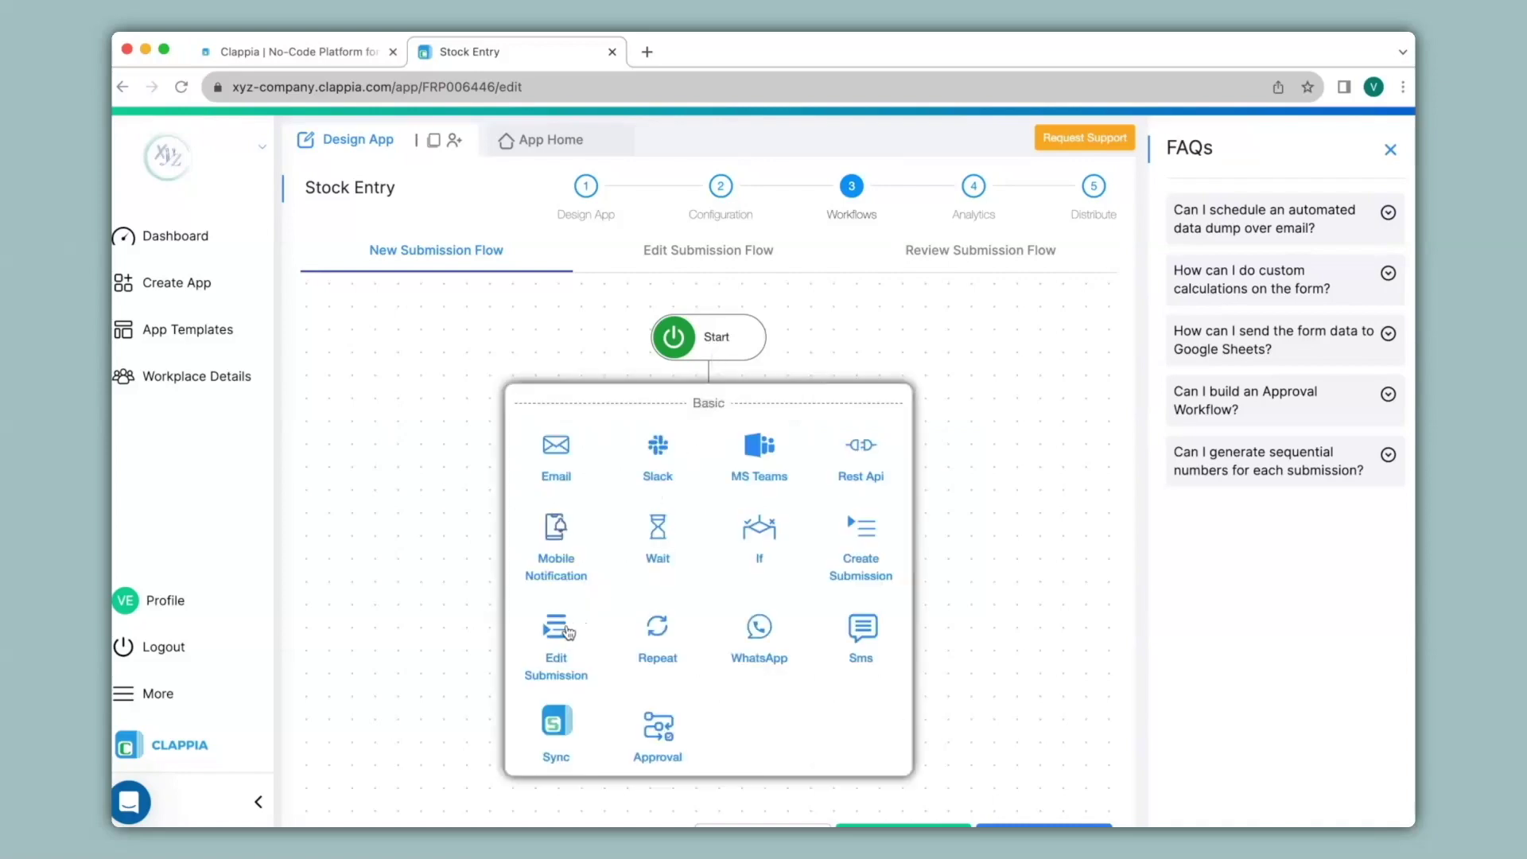
left_click(572, 632)
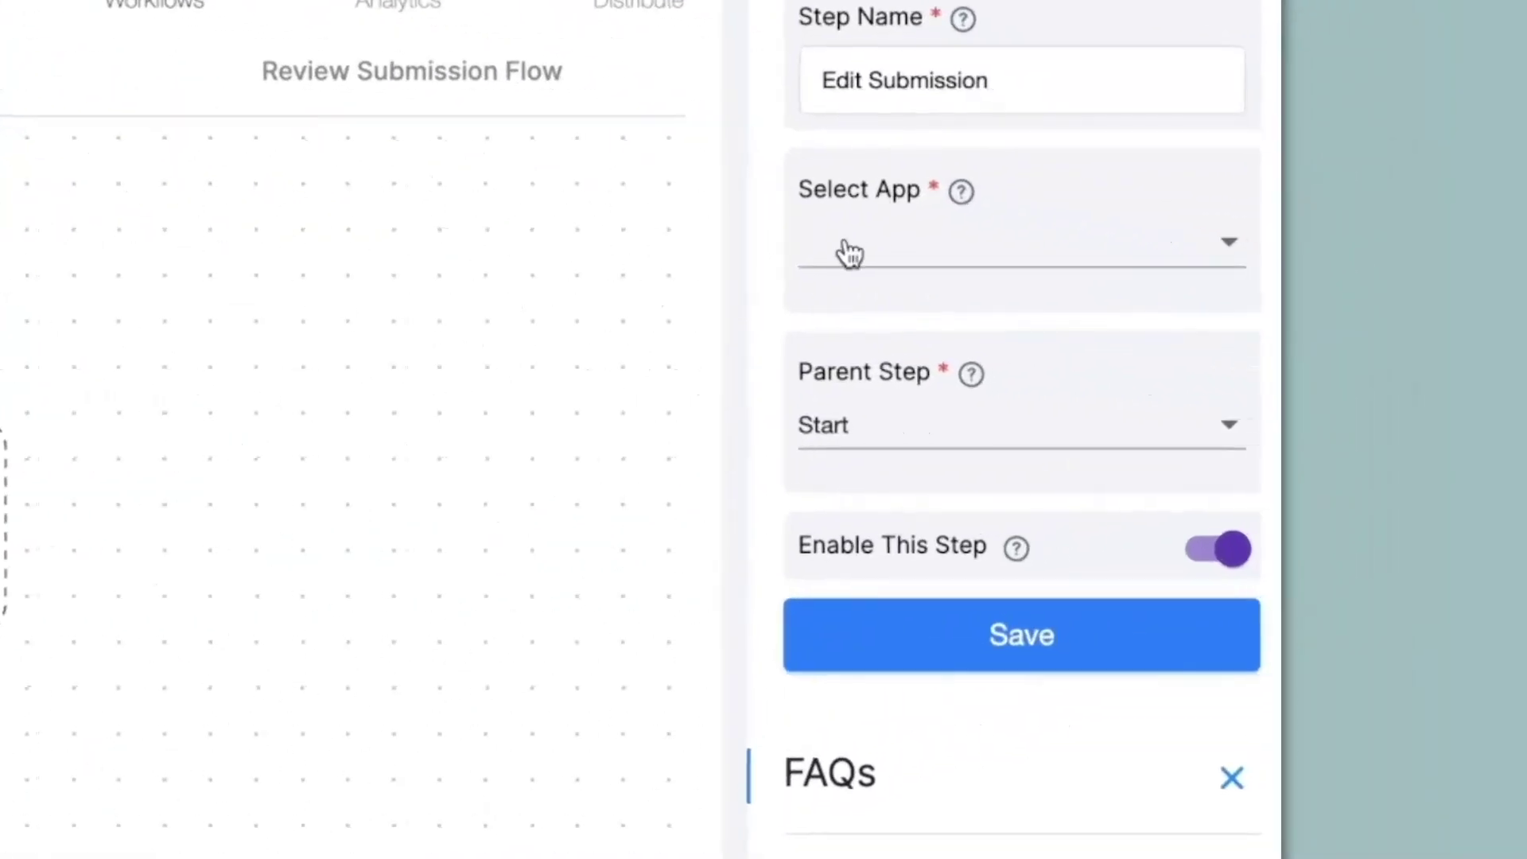
Point Edit Submission at Inventory MIS, filtering records where Item Code equals {item_code}
left_click(859, 241)
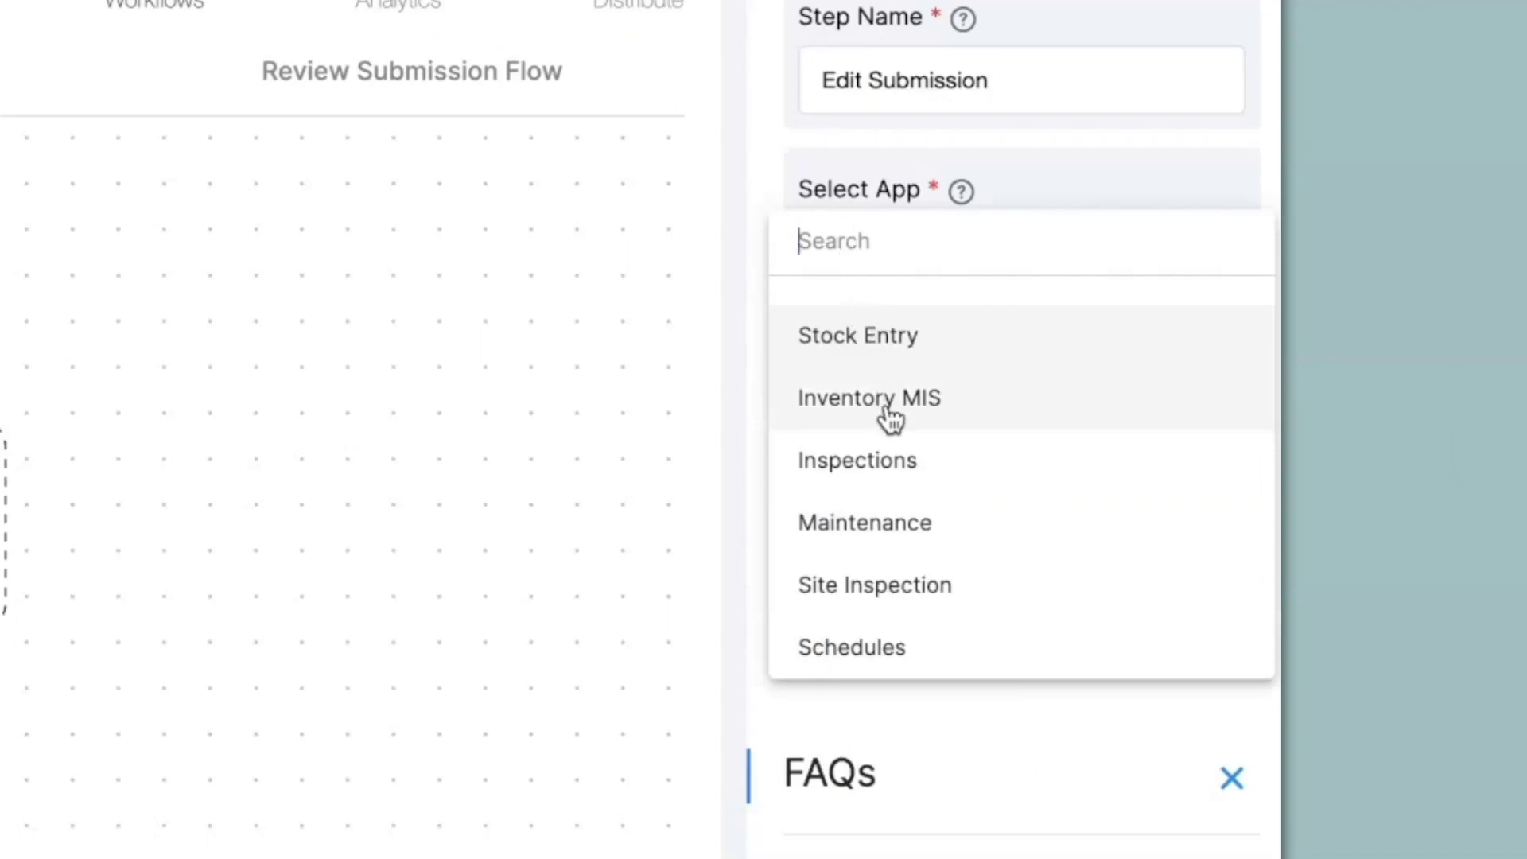
left_click(925, 421)
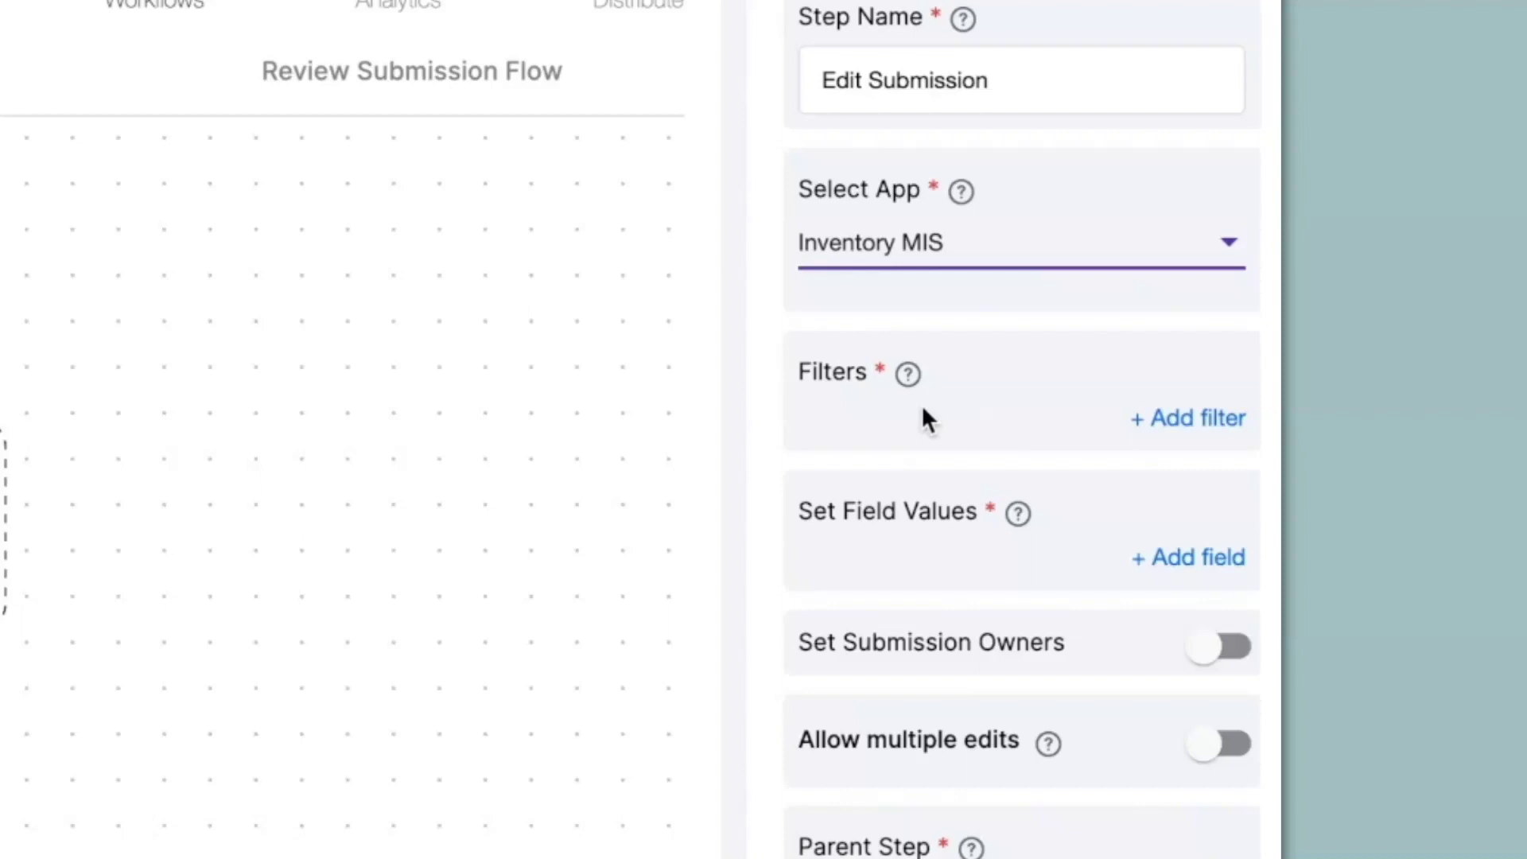
left_click(1192, 419)
left_click(923, 461)
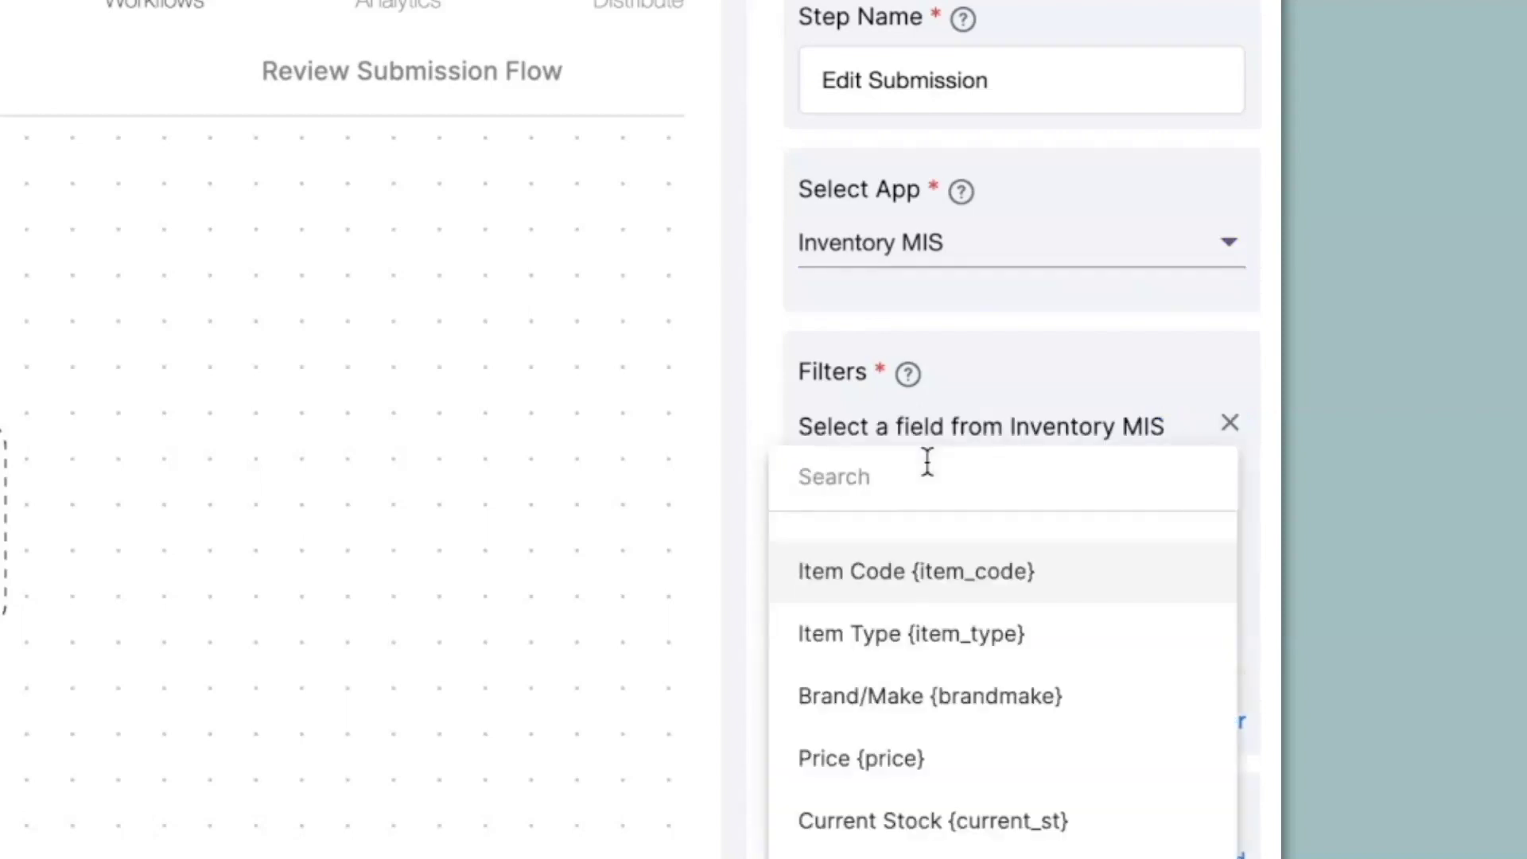
left_click(978, 586)
left_click(954, 597)
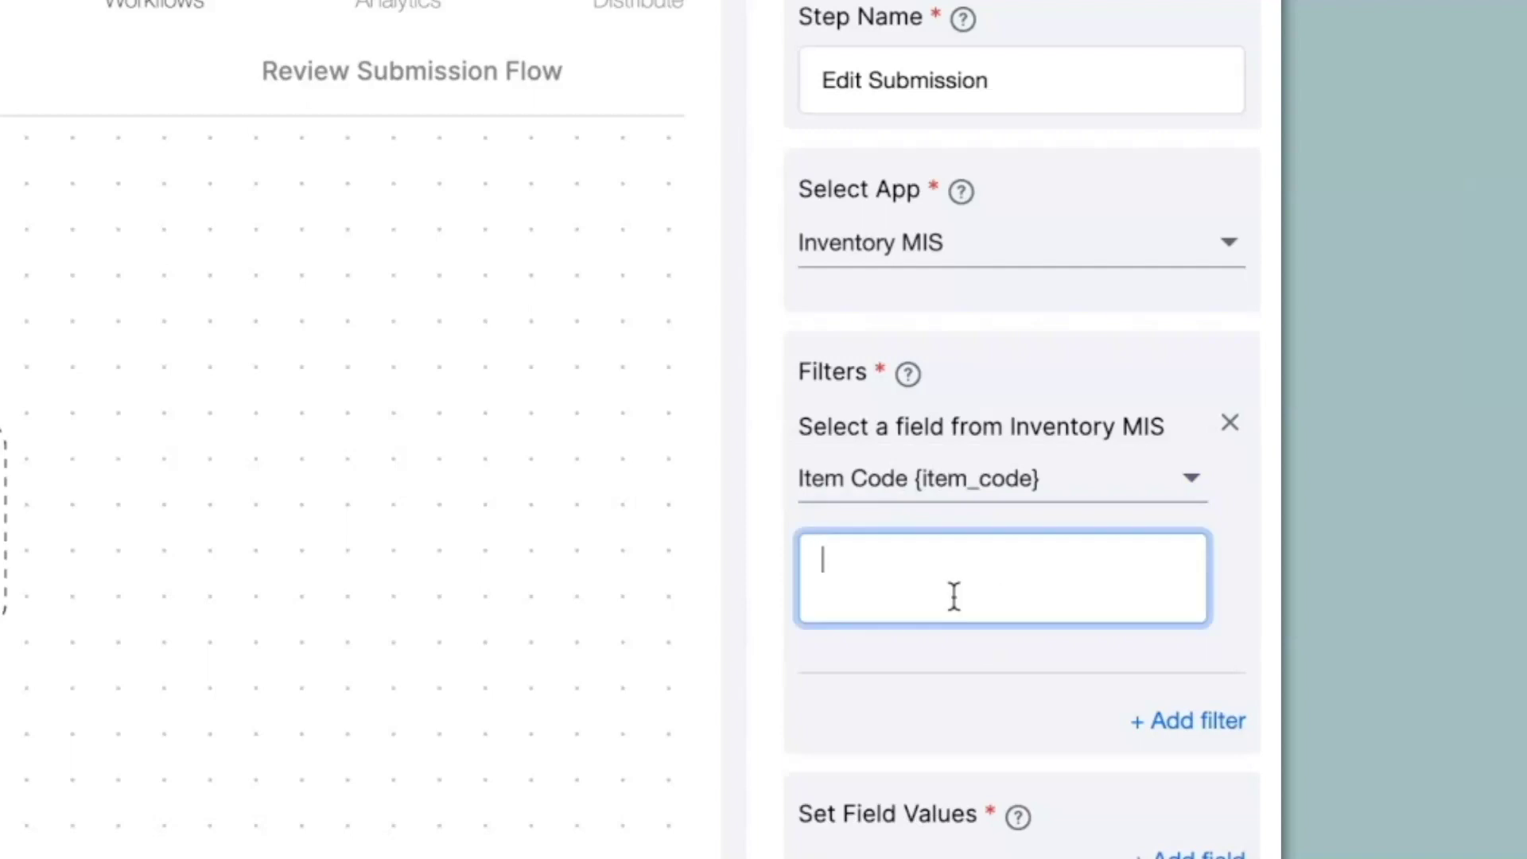
type("@it")
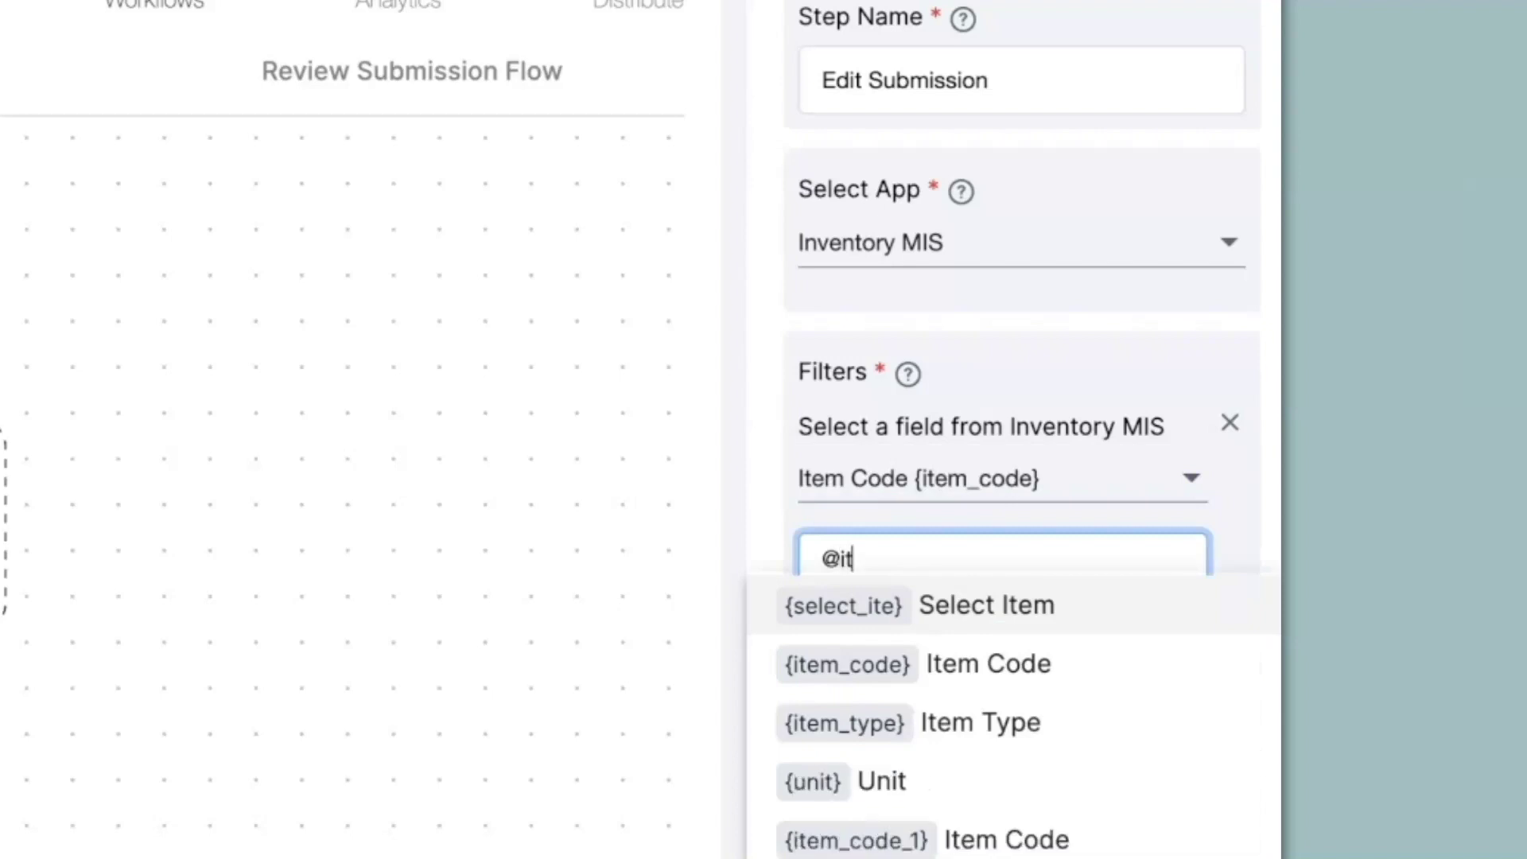
left_click(960, 674)
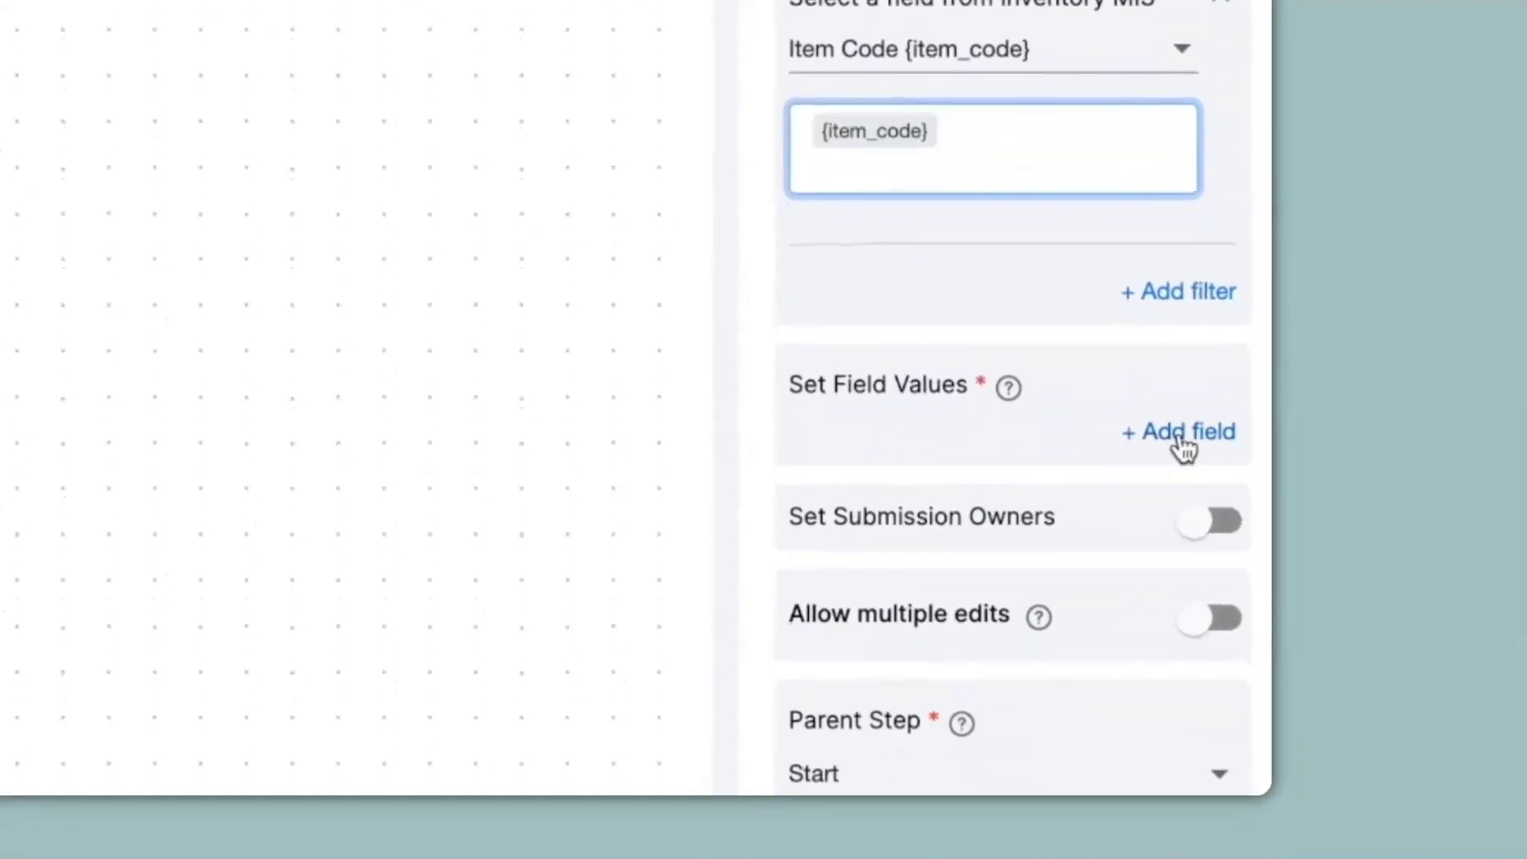
Set the Current Stock field value to {current_st} + {new_stock}
left_click(1182, 445)
left_click(1003, 496)
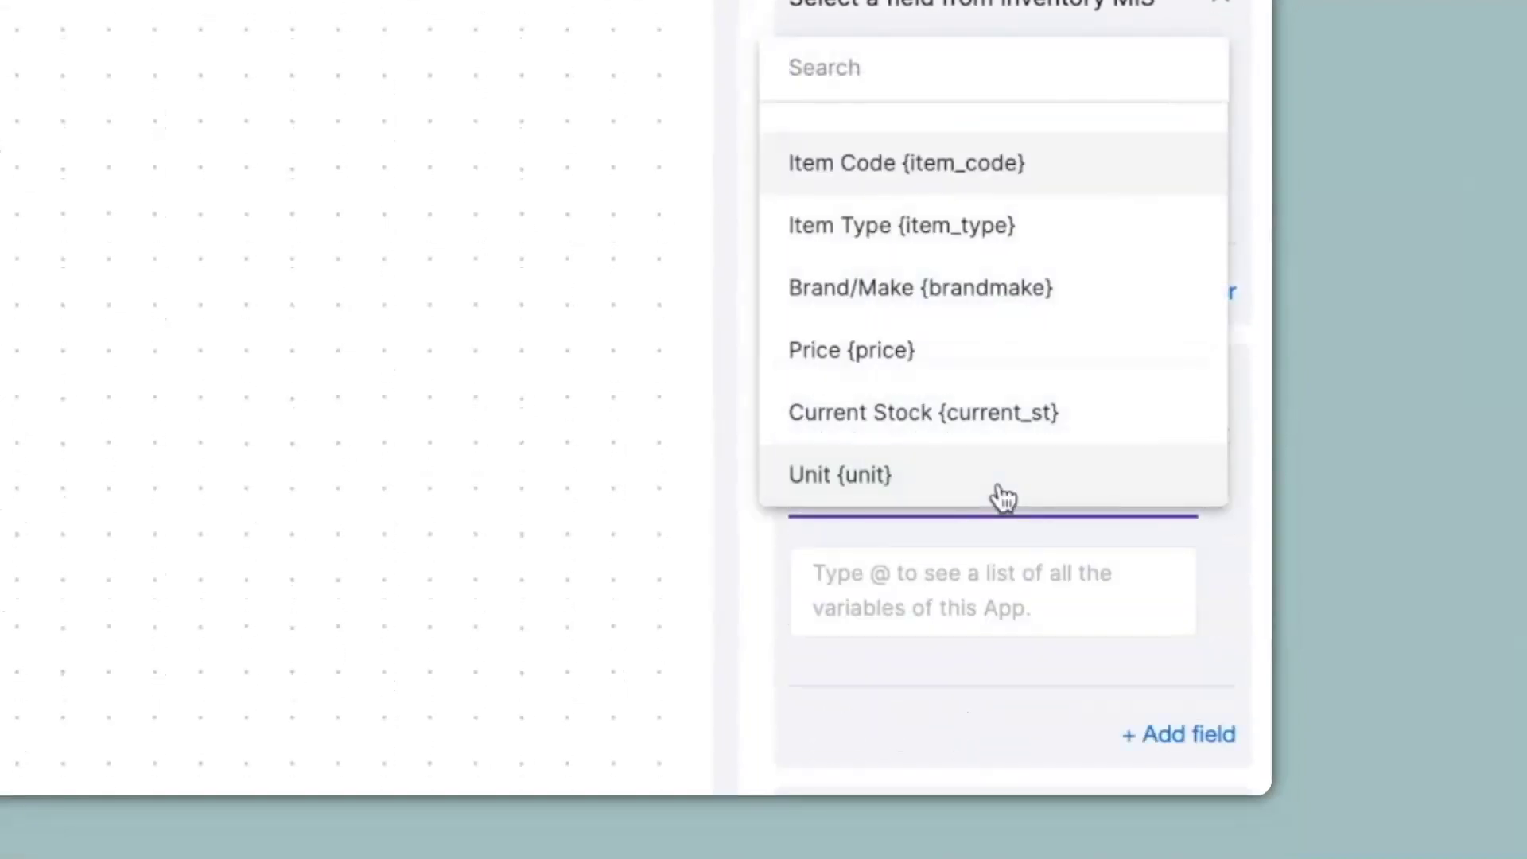
left_click(966, 422)
left_click(879, 522)
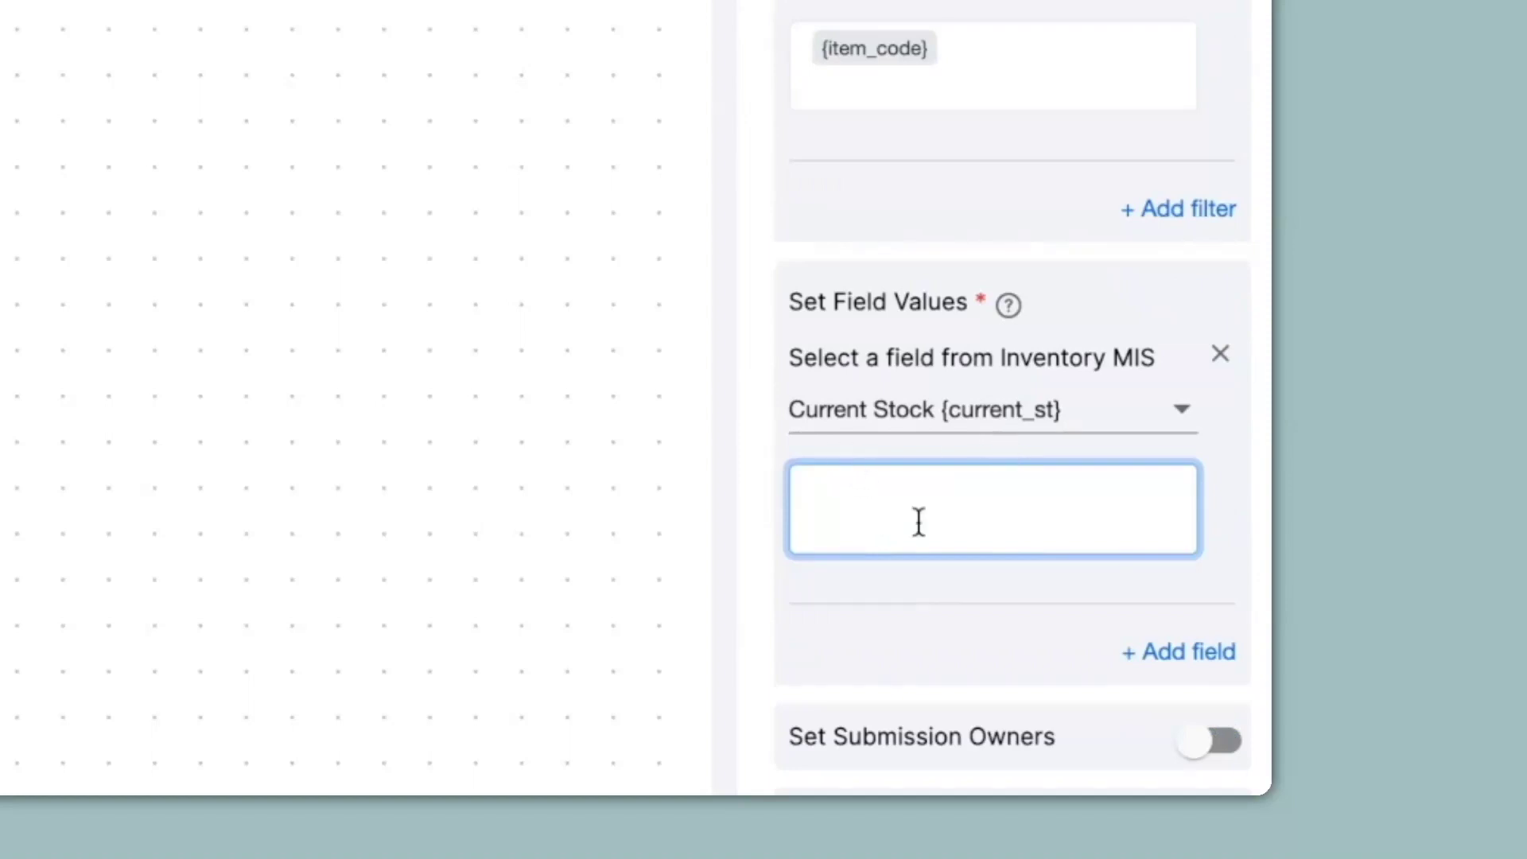
type("@curr")
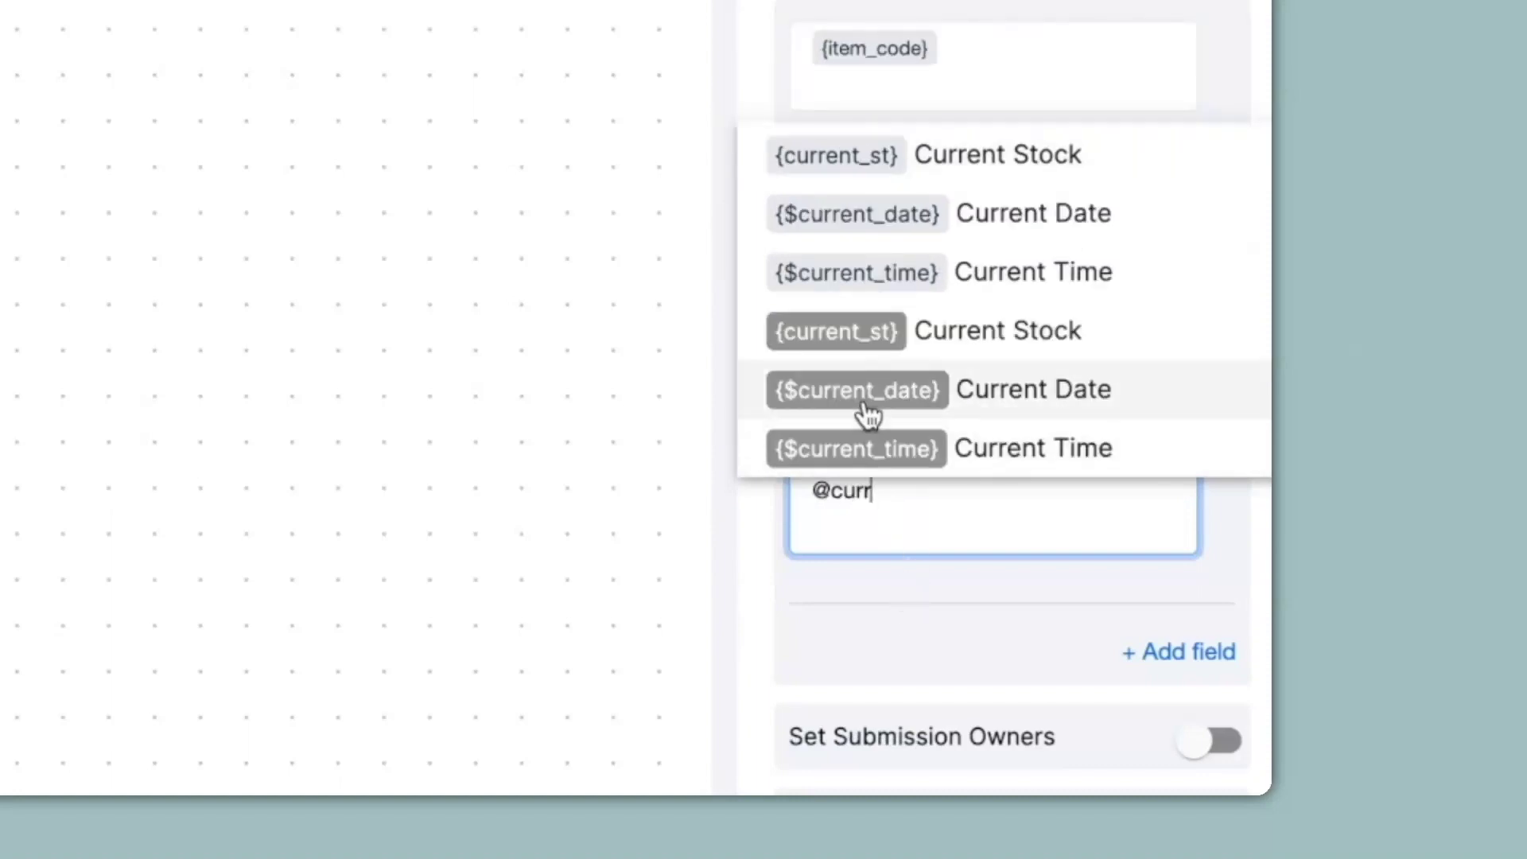
left_click(935, 339)
type("+@")
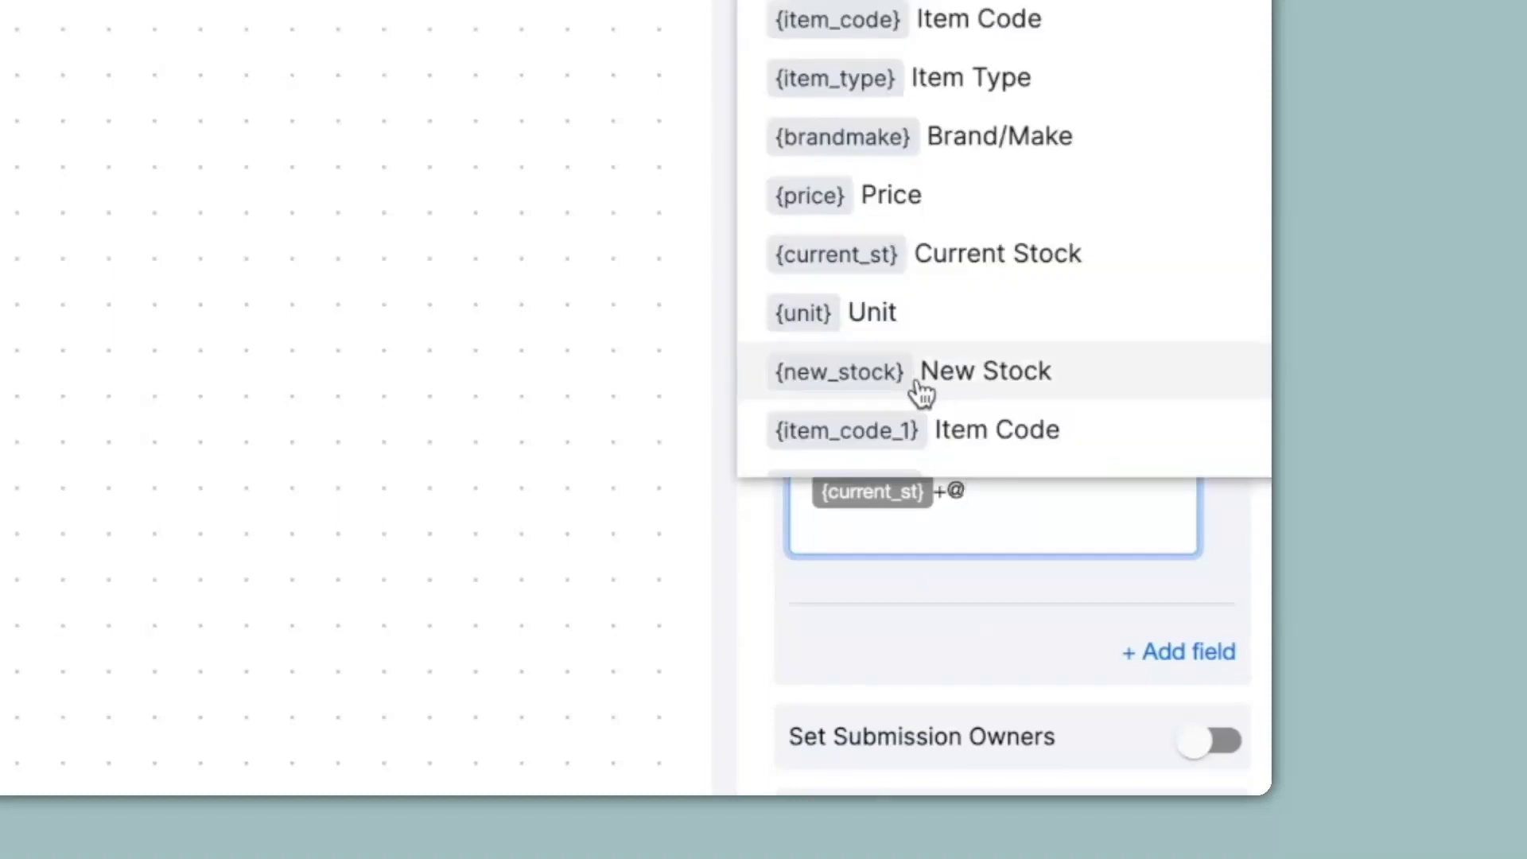
left_click(1040, 374)
Review the full Edit Submission settings, then go to Stock Entry's App Home
scroll(966, 632, "down", 6)
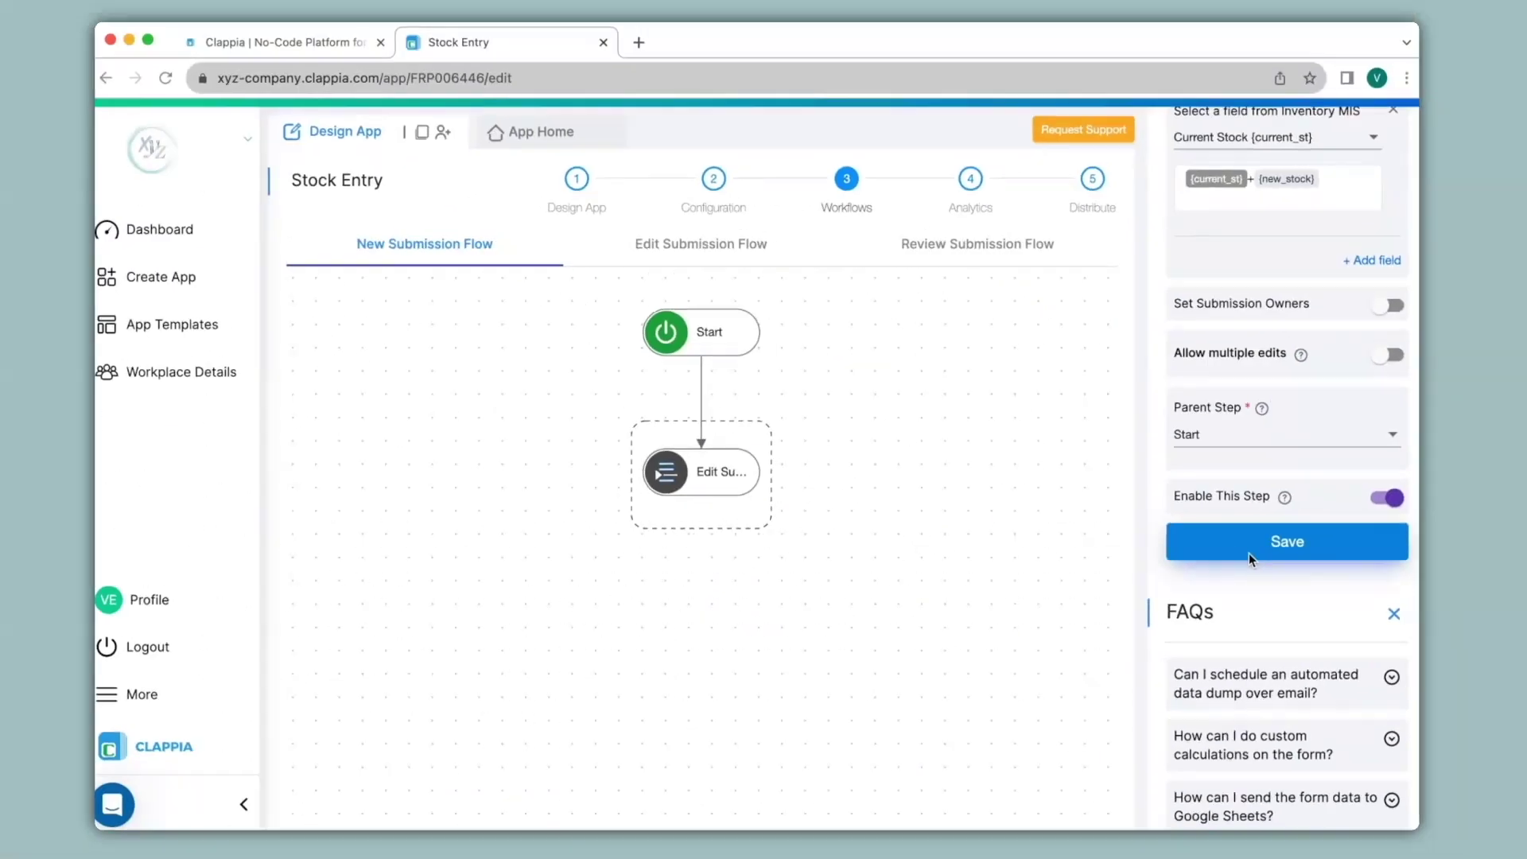
left_click(1250, 541)
left_click(720, 470)
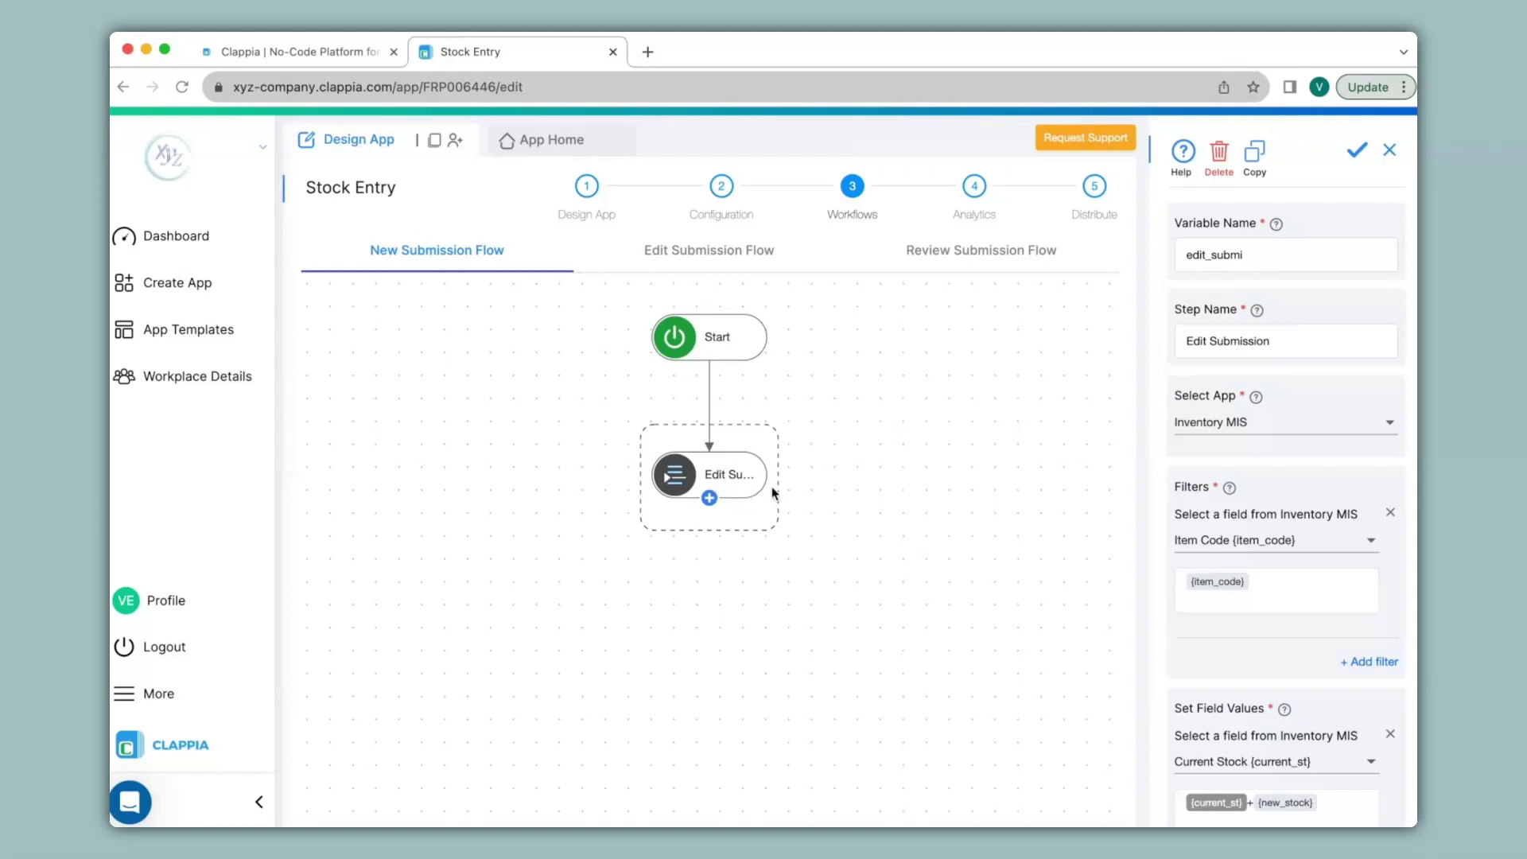
left_click(549, 143)
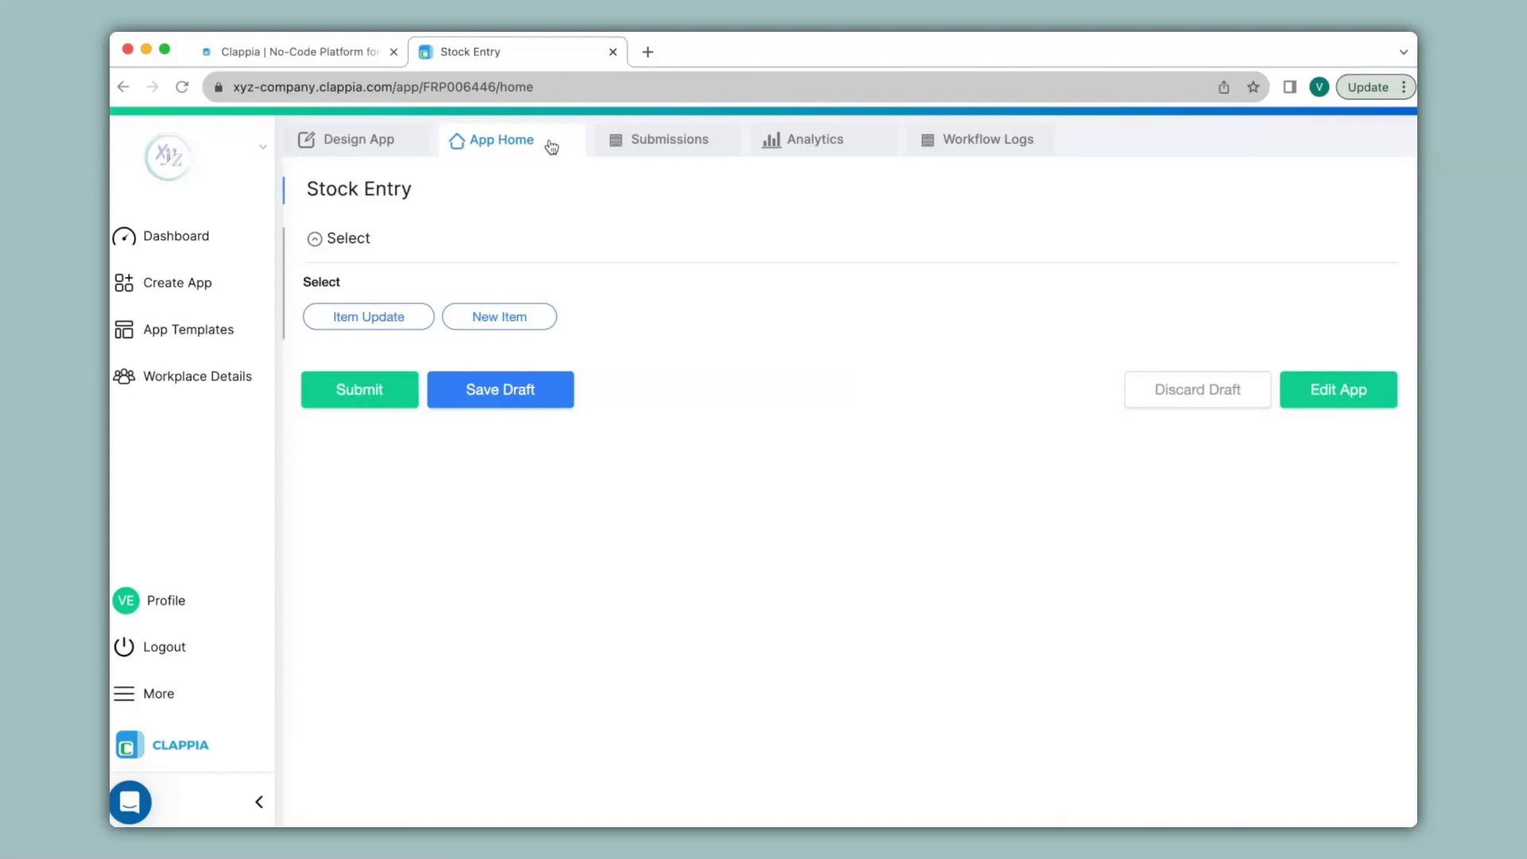
Submit an Item Update for ItemCode01 Laptop HP with New Stock 10
left_click(405, 326)
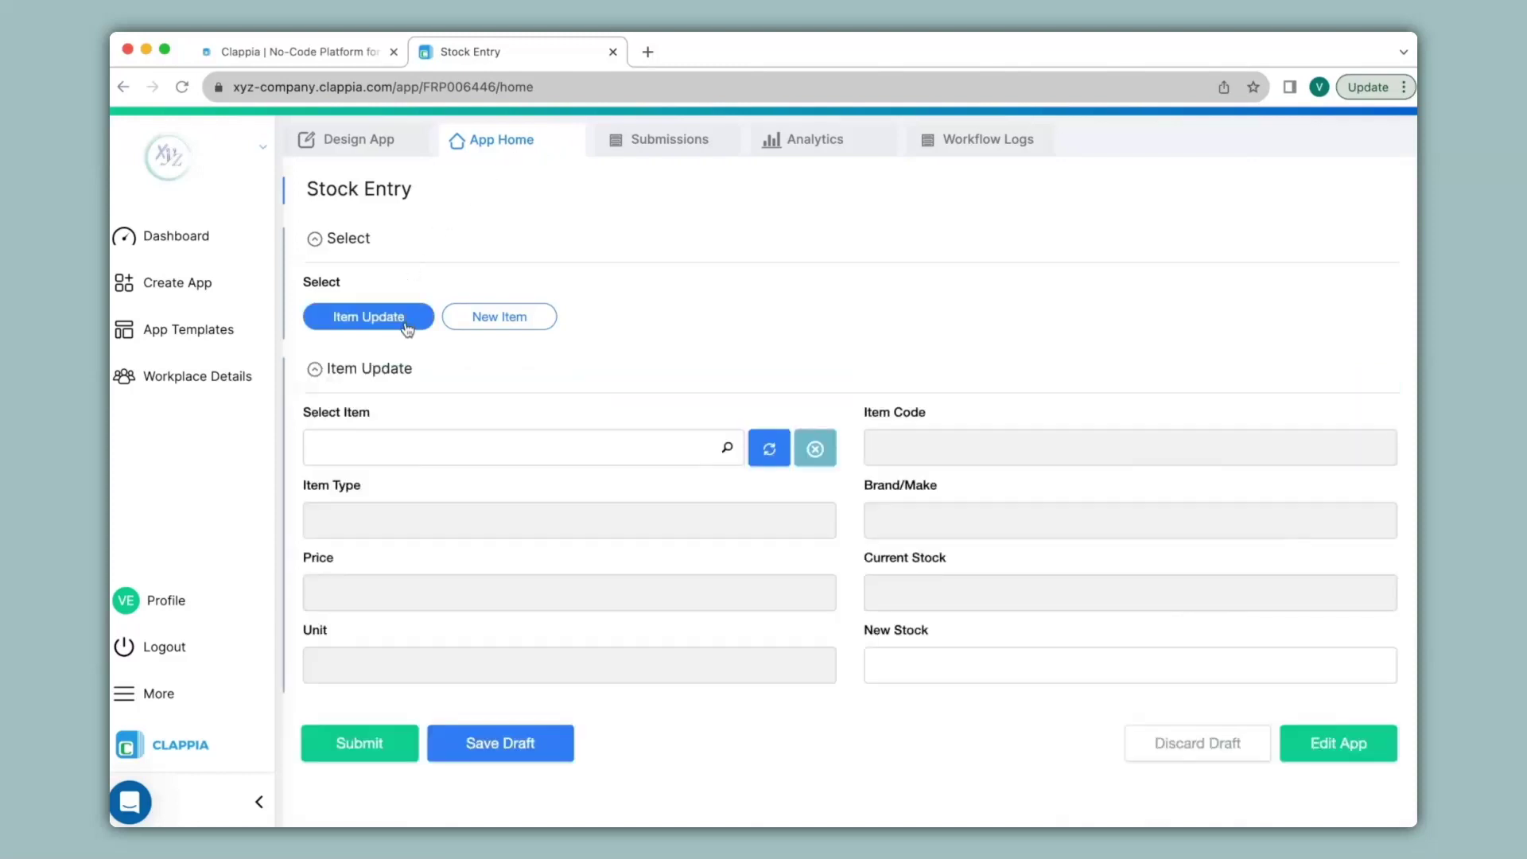
left_click(476, 439)
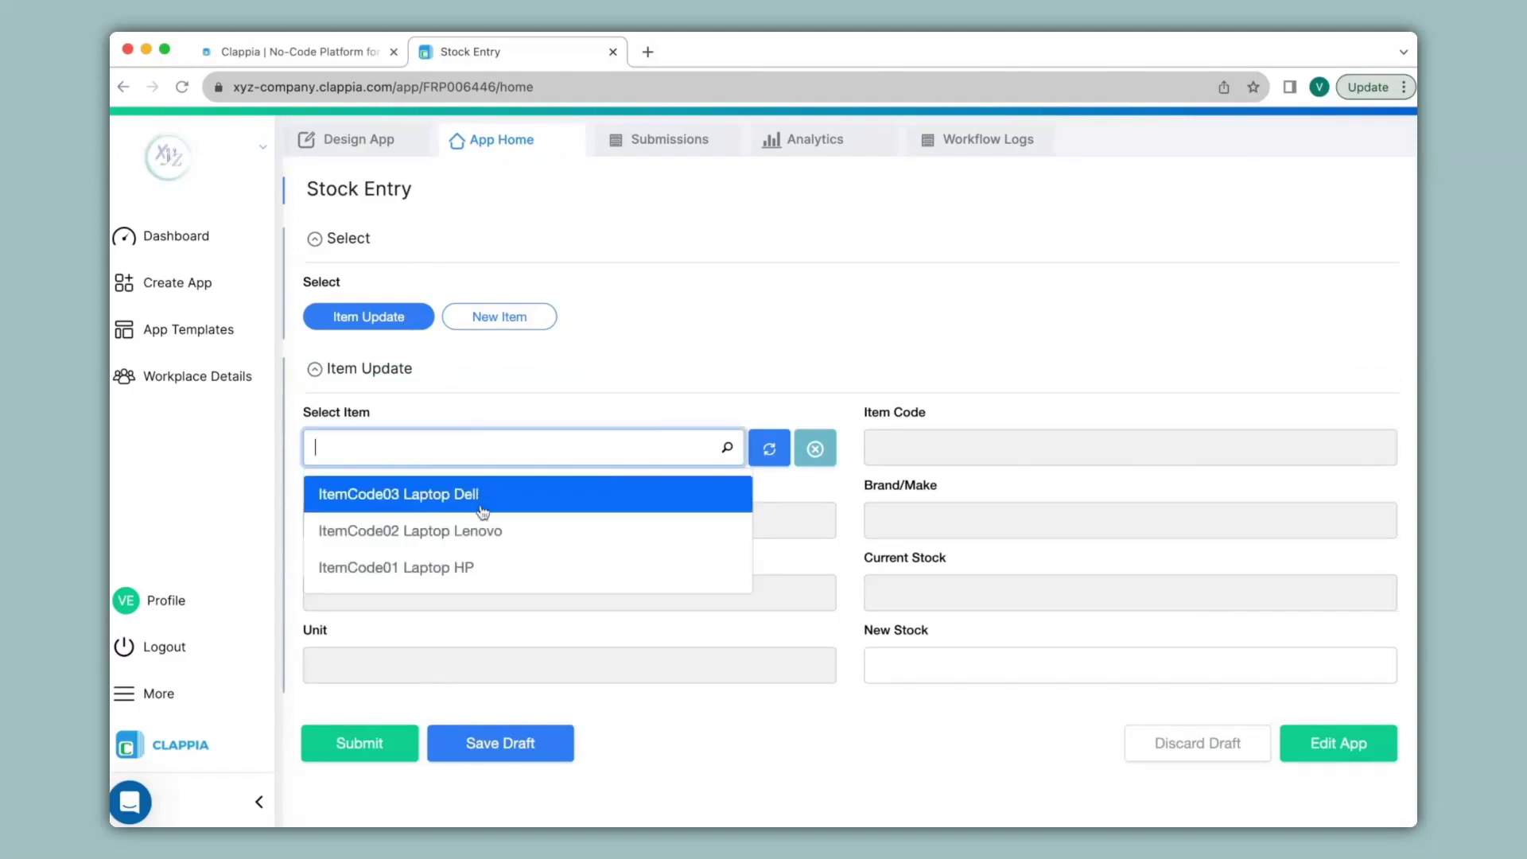
left_click(480, 566)
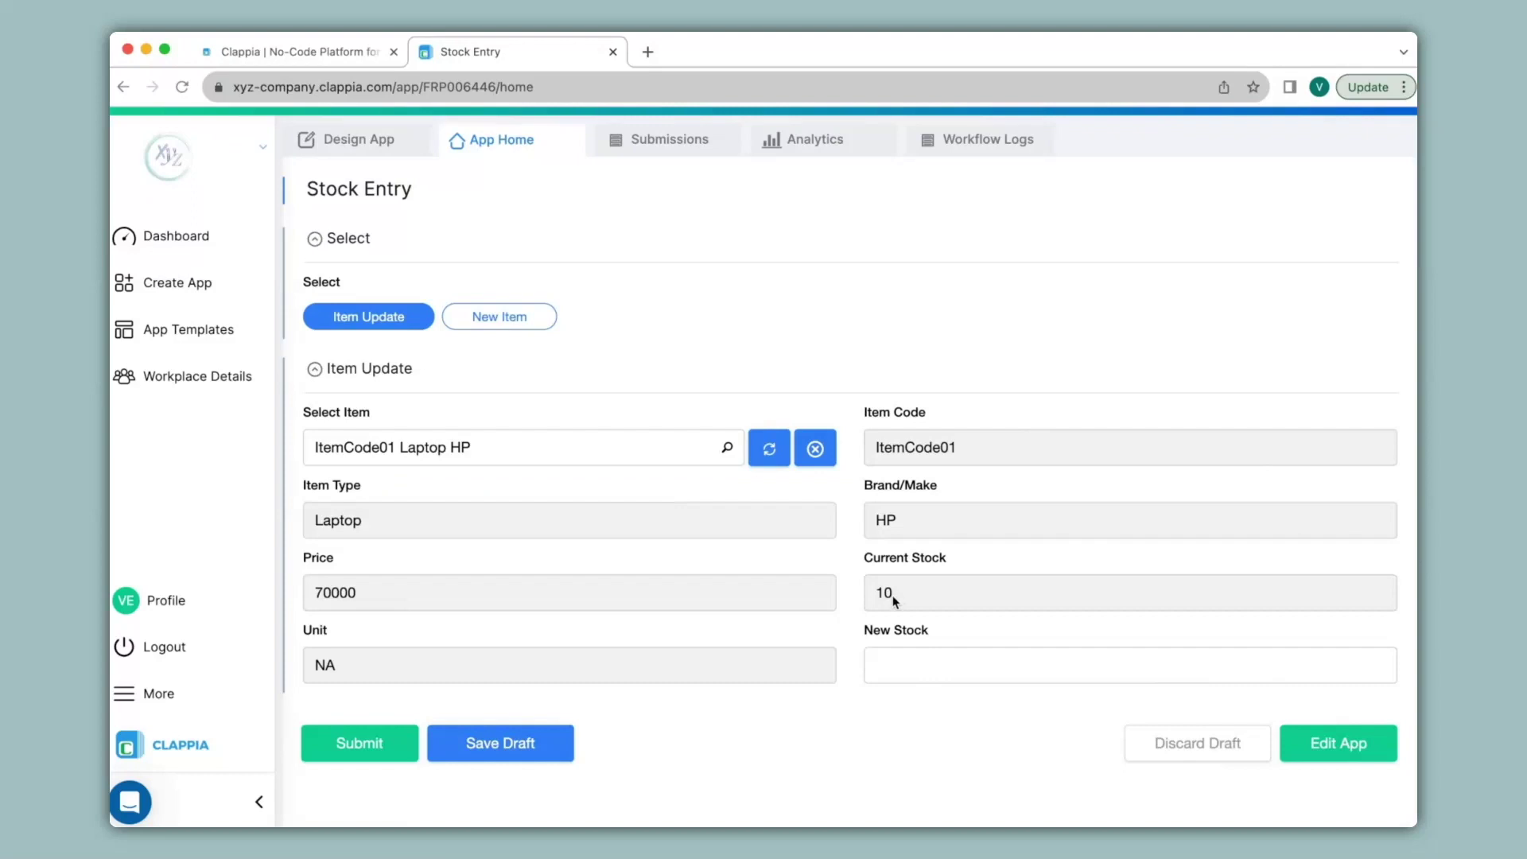
left_click(917, 661)
type("0")
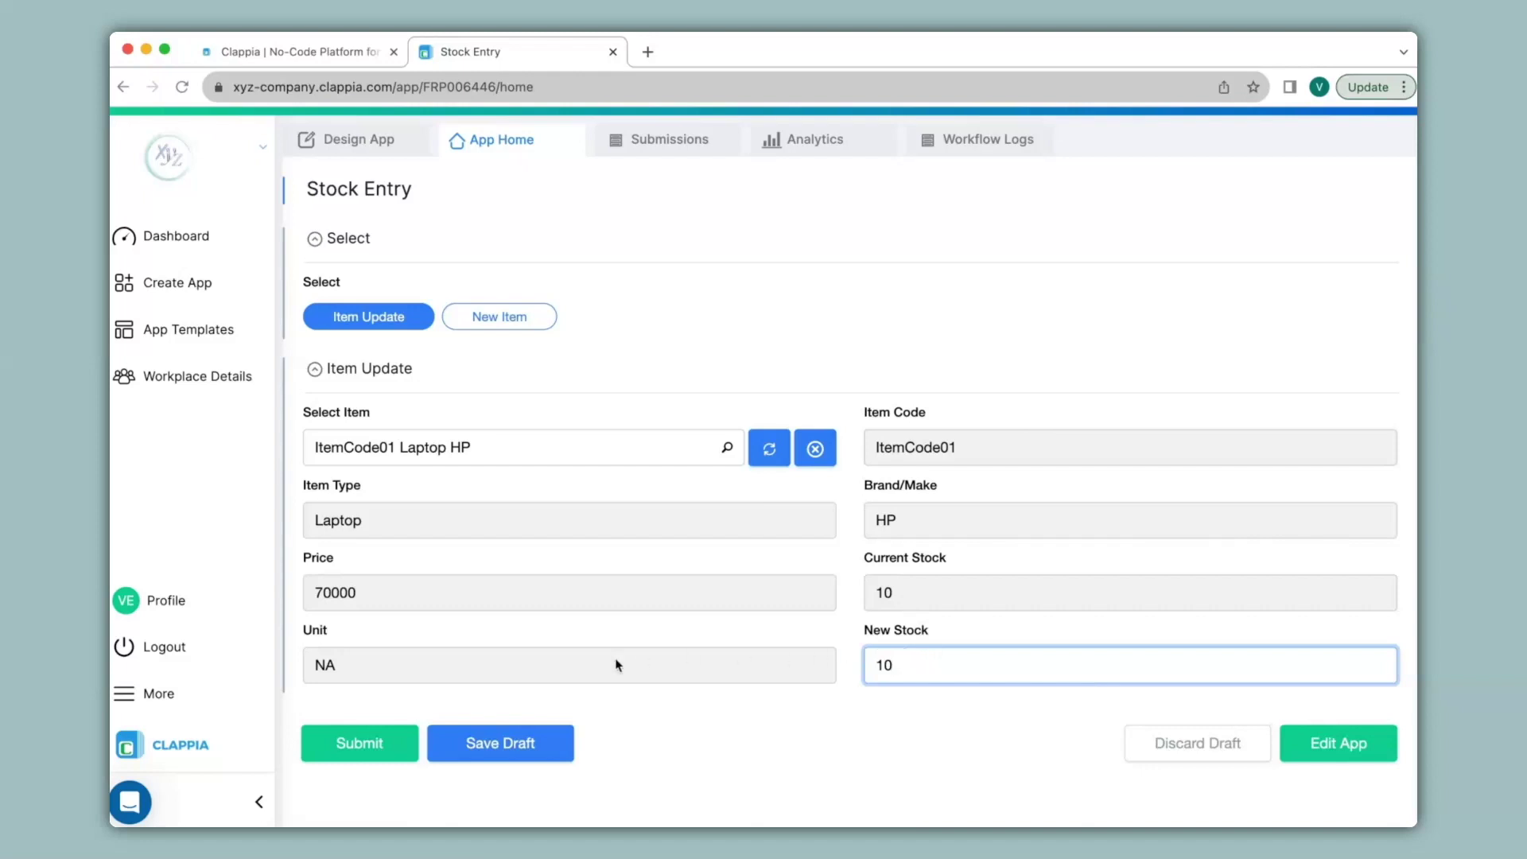
left_click(389, 743)
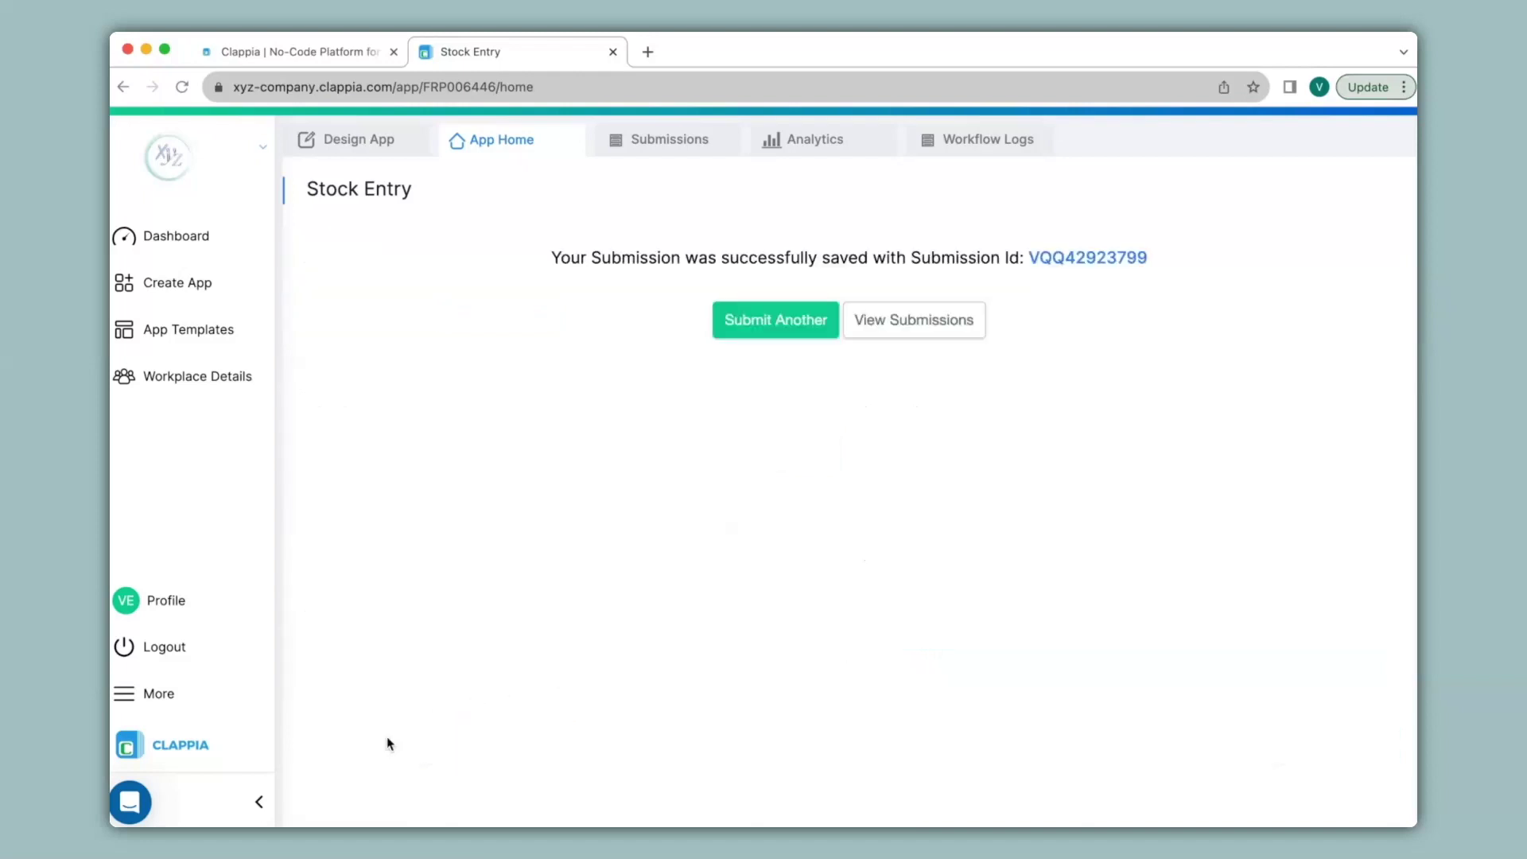
Open Inventory MIS in a new tab and view the ItemCode01 submission record
right_click(570, 61)
left_click(609, 180)
left_click(790, 248)
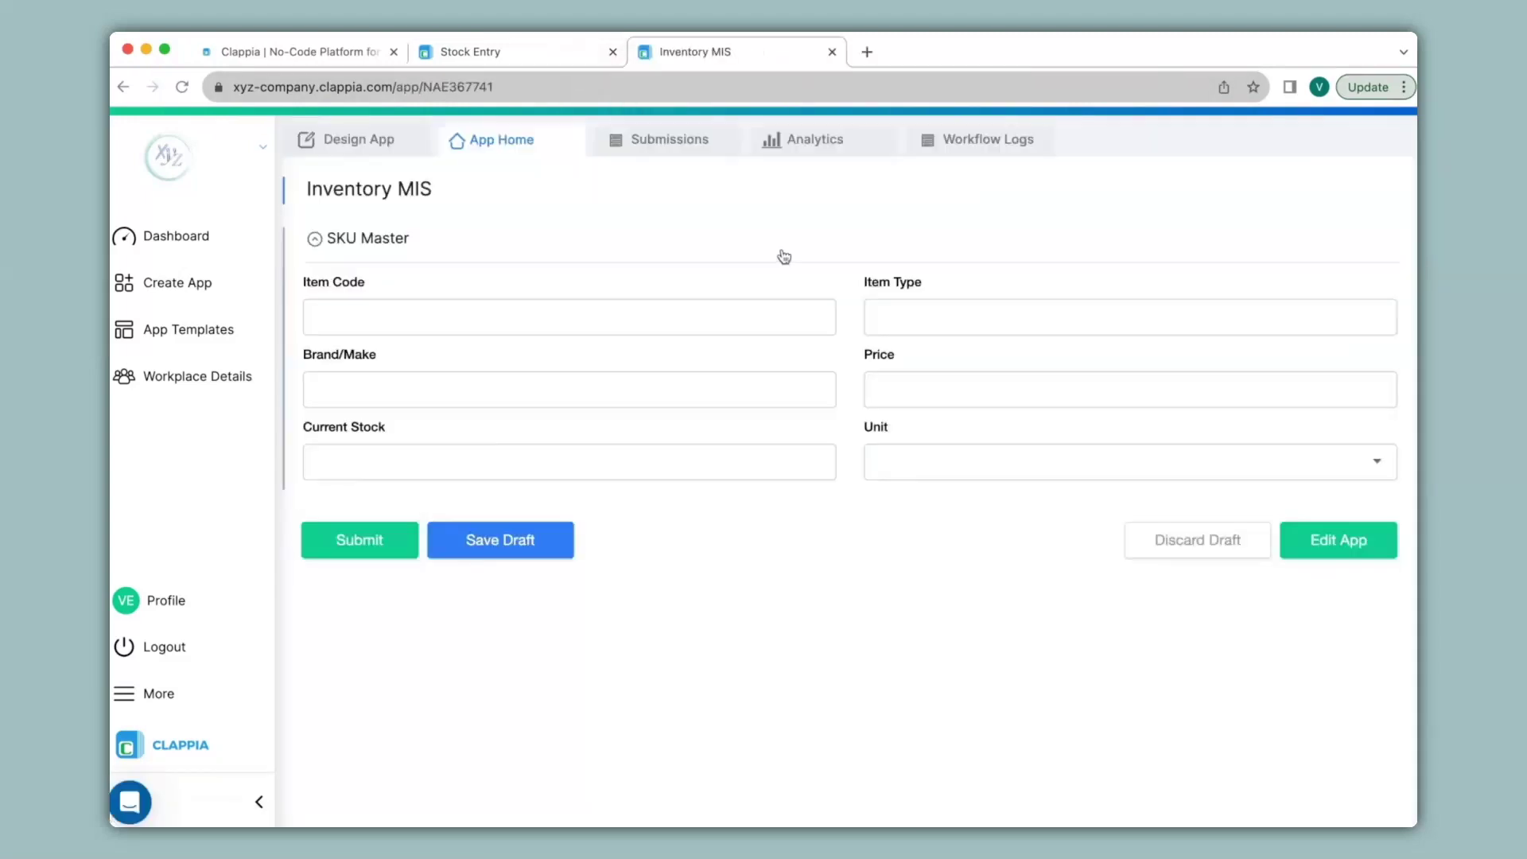
left_click(671, 138)
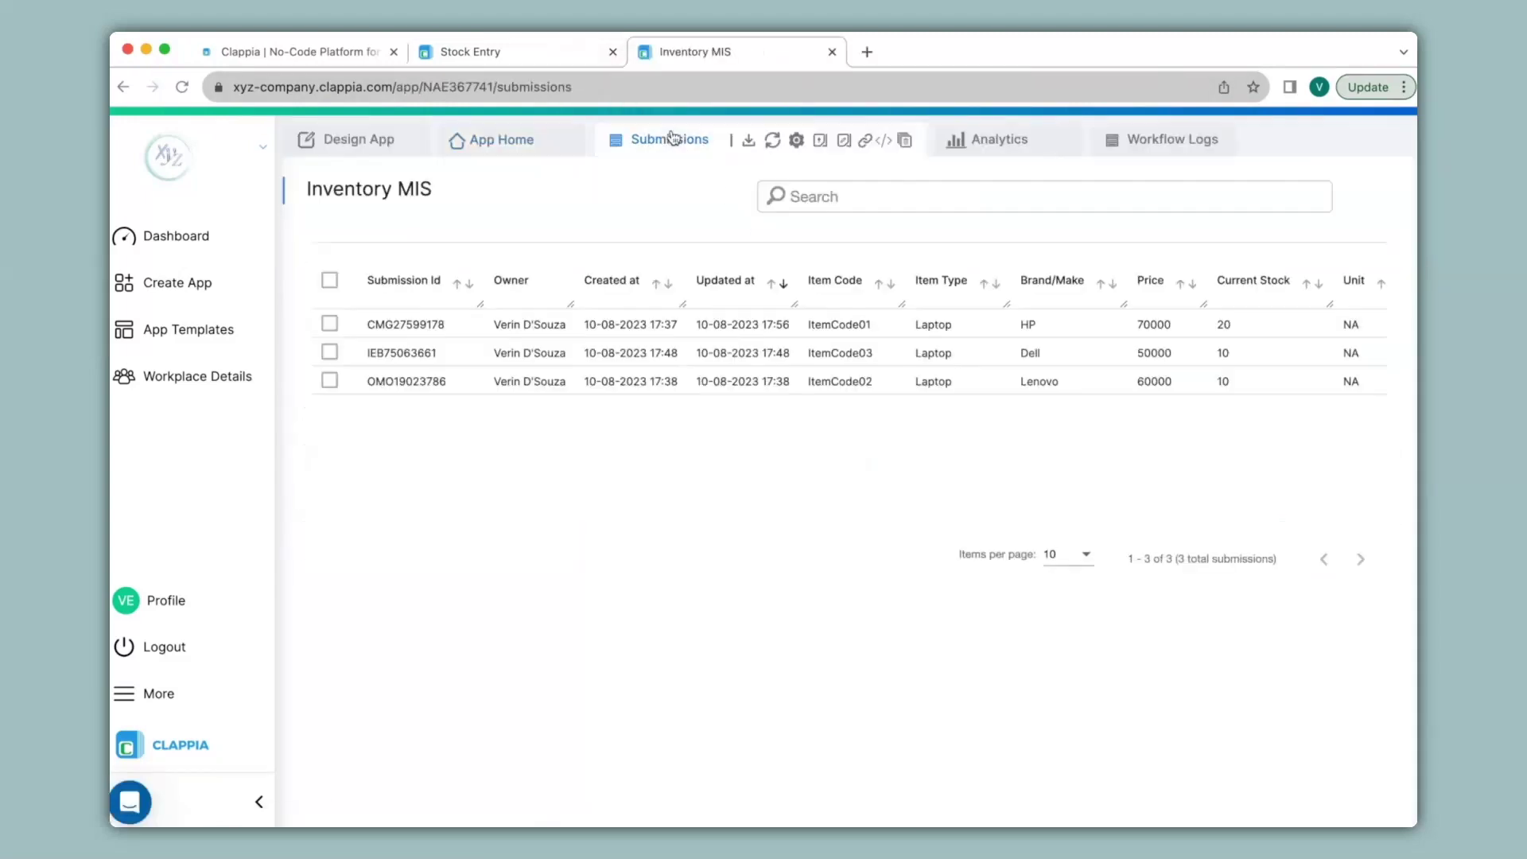
left_click(777, 324)
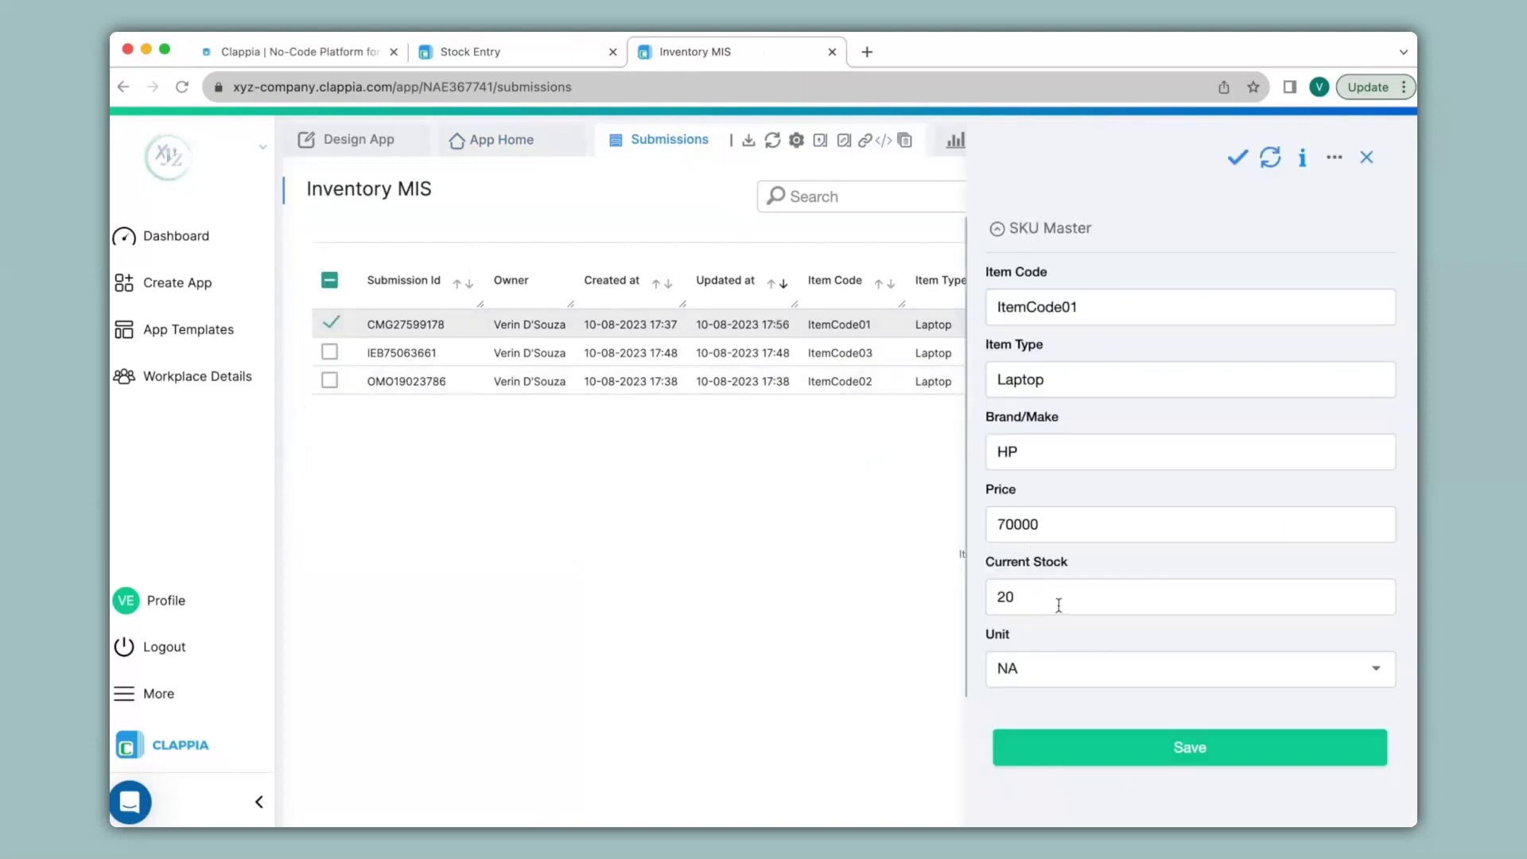
Back in Stock Entry, start another submission with Item Update selected
left_click(538, 54)
left_click(741, 316)
left_click(392, 314)
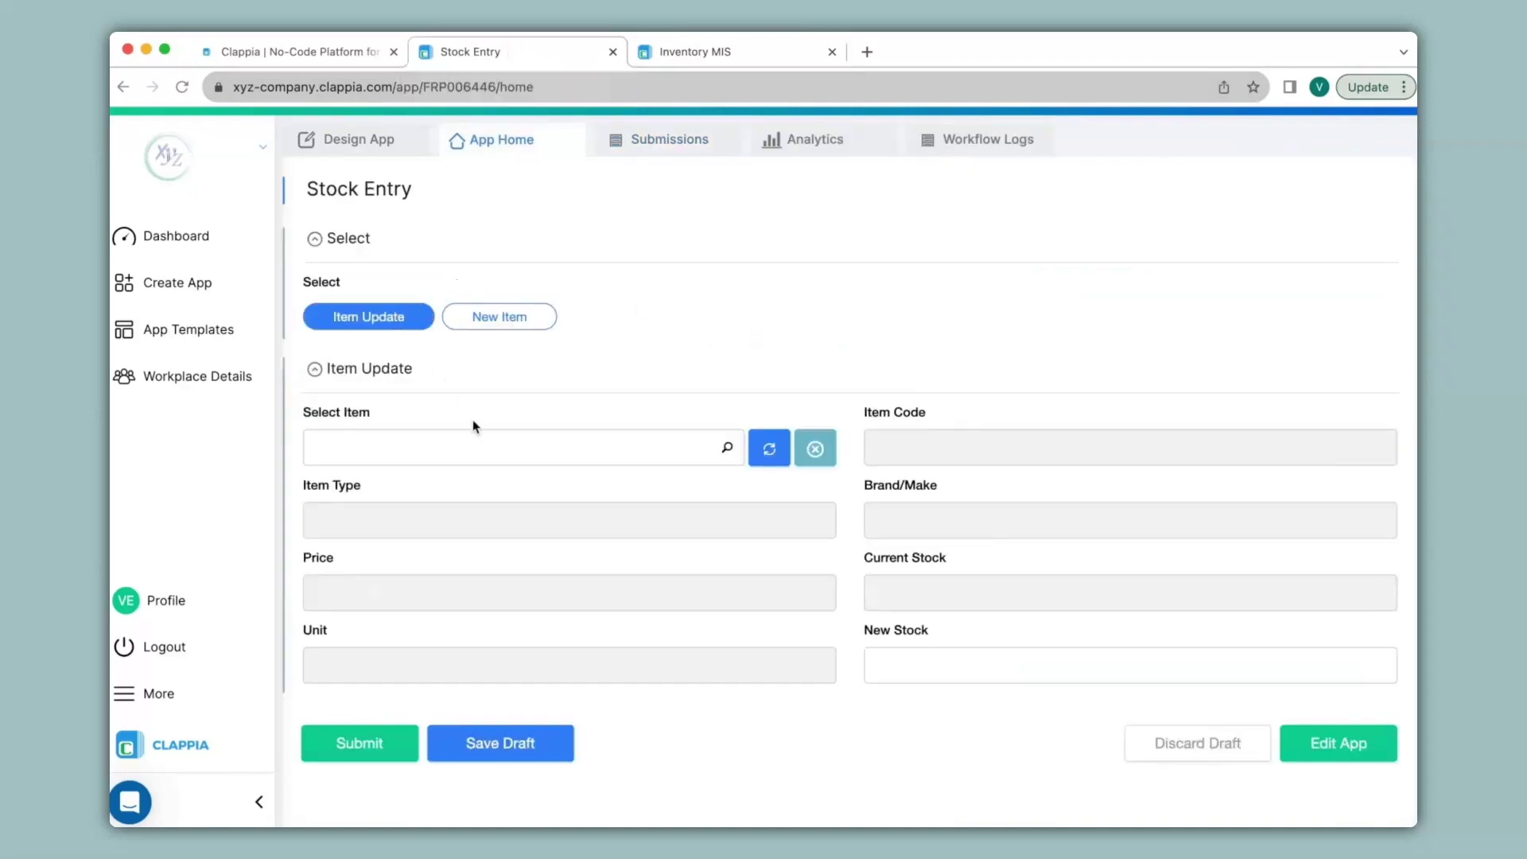
Select ItemCode01 Laptop HP to confirm Current Stock 20, then switch to New Item
left_click(485, 446)
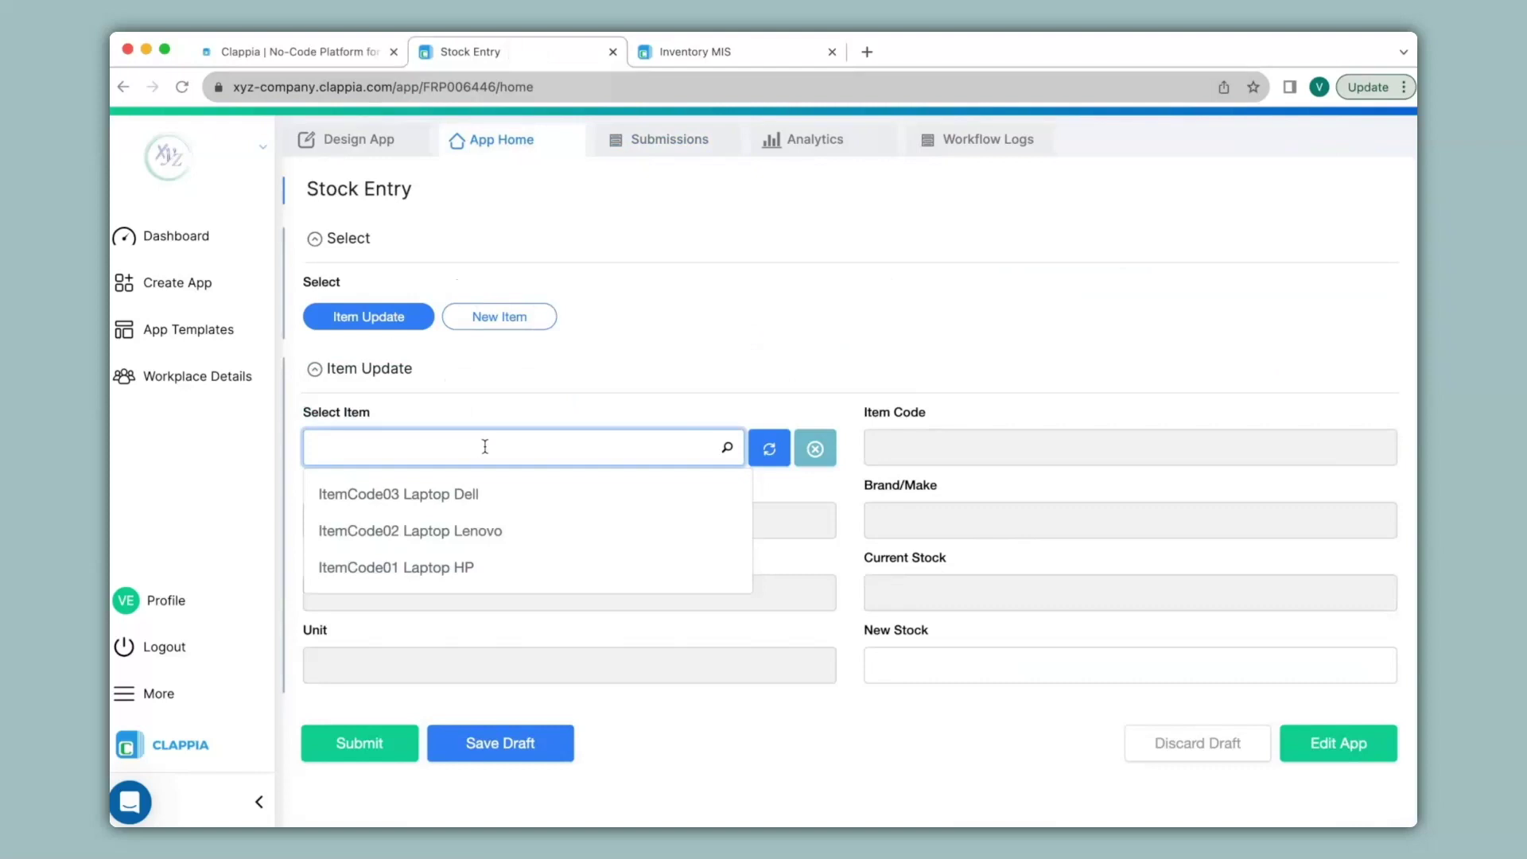
left_click(452, 565)
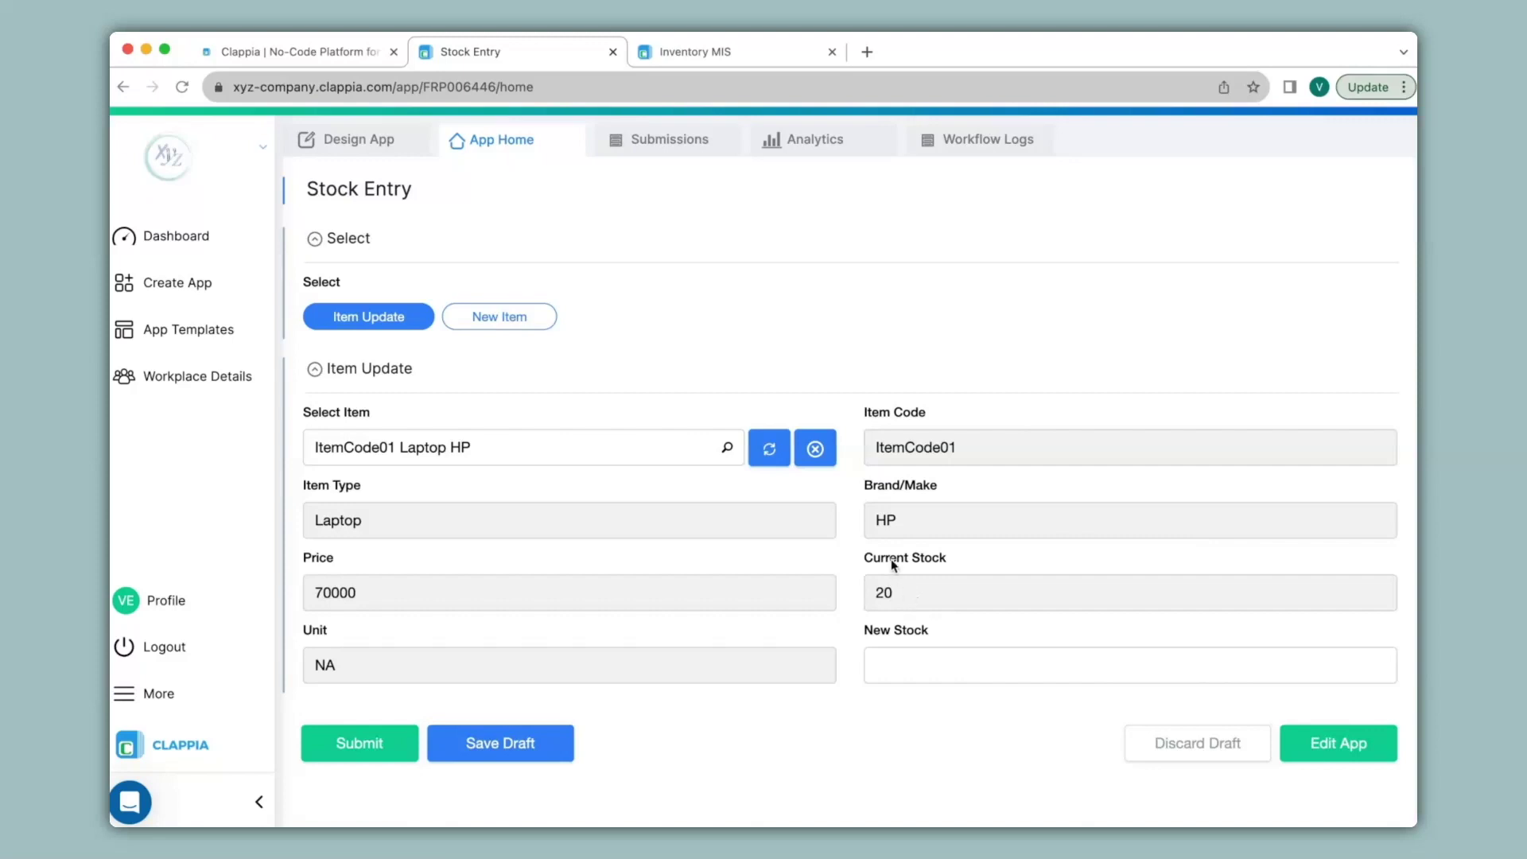
left_click(524, 319)
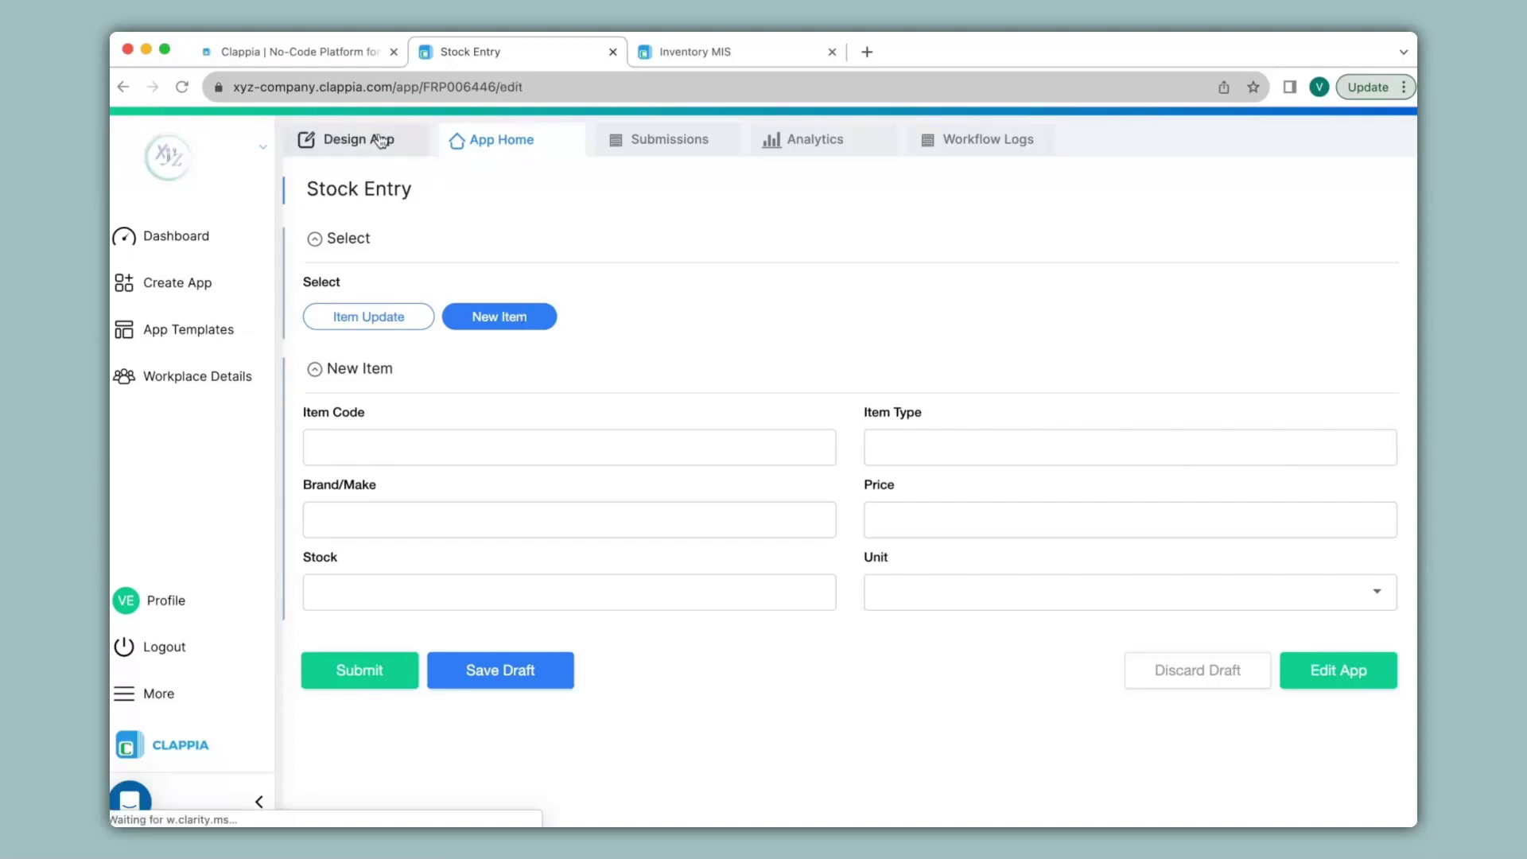
Add an If step under Start with the condition {select} = 'New Item'
left_click(387, 145)
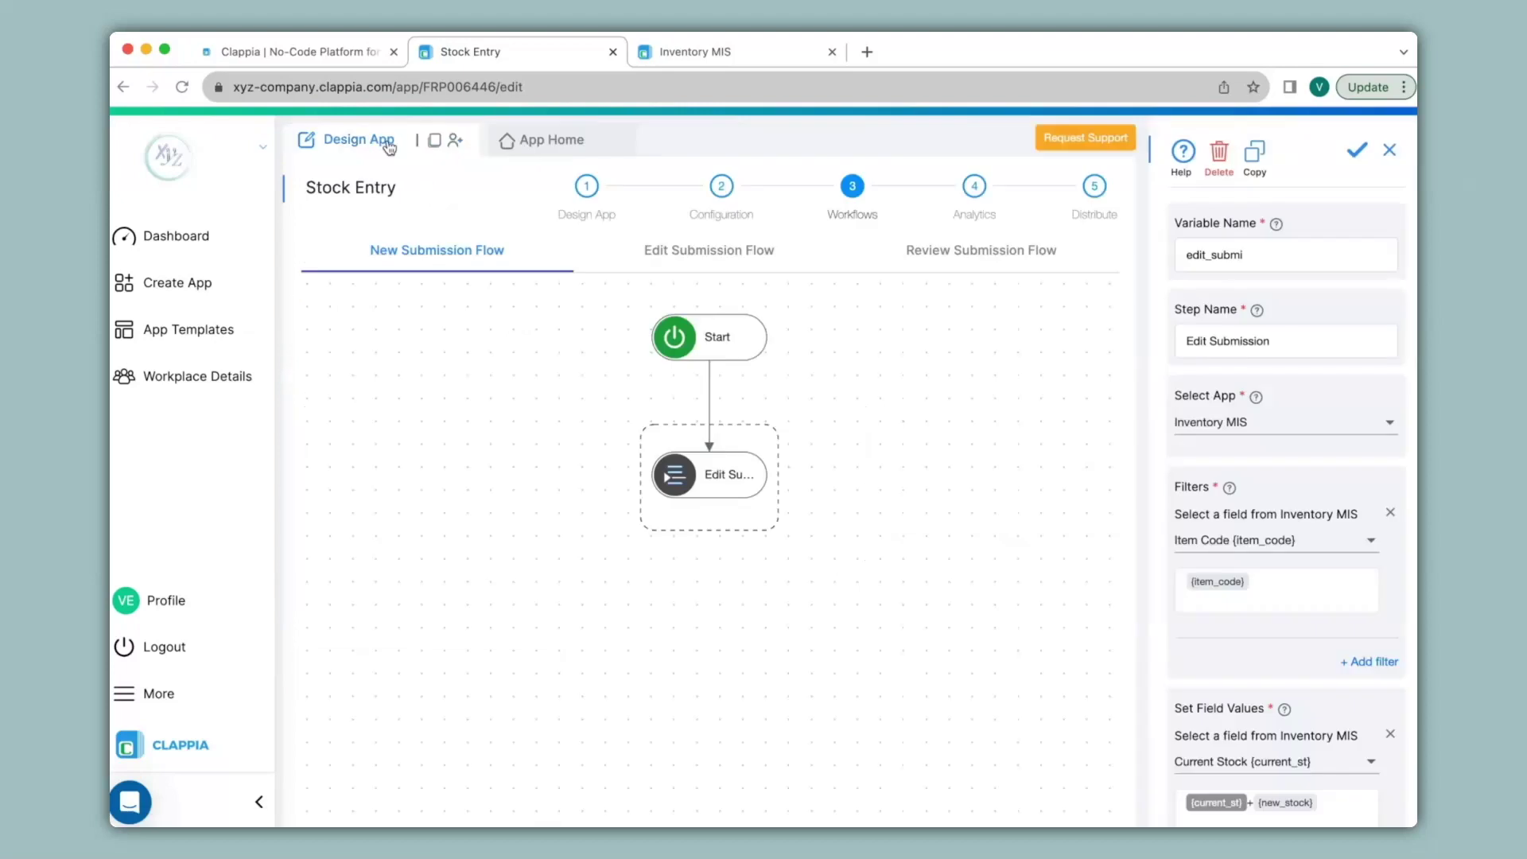
left_click(724, 350)
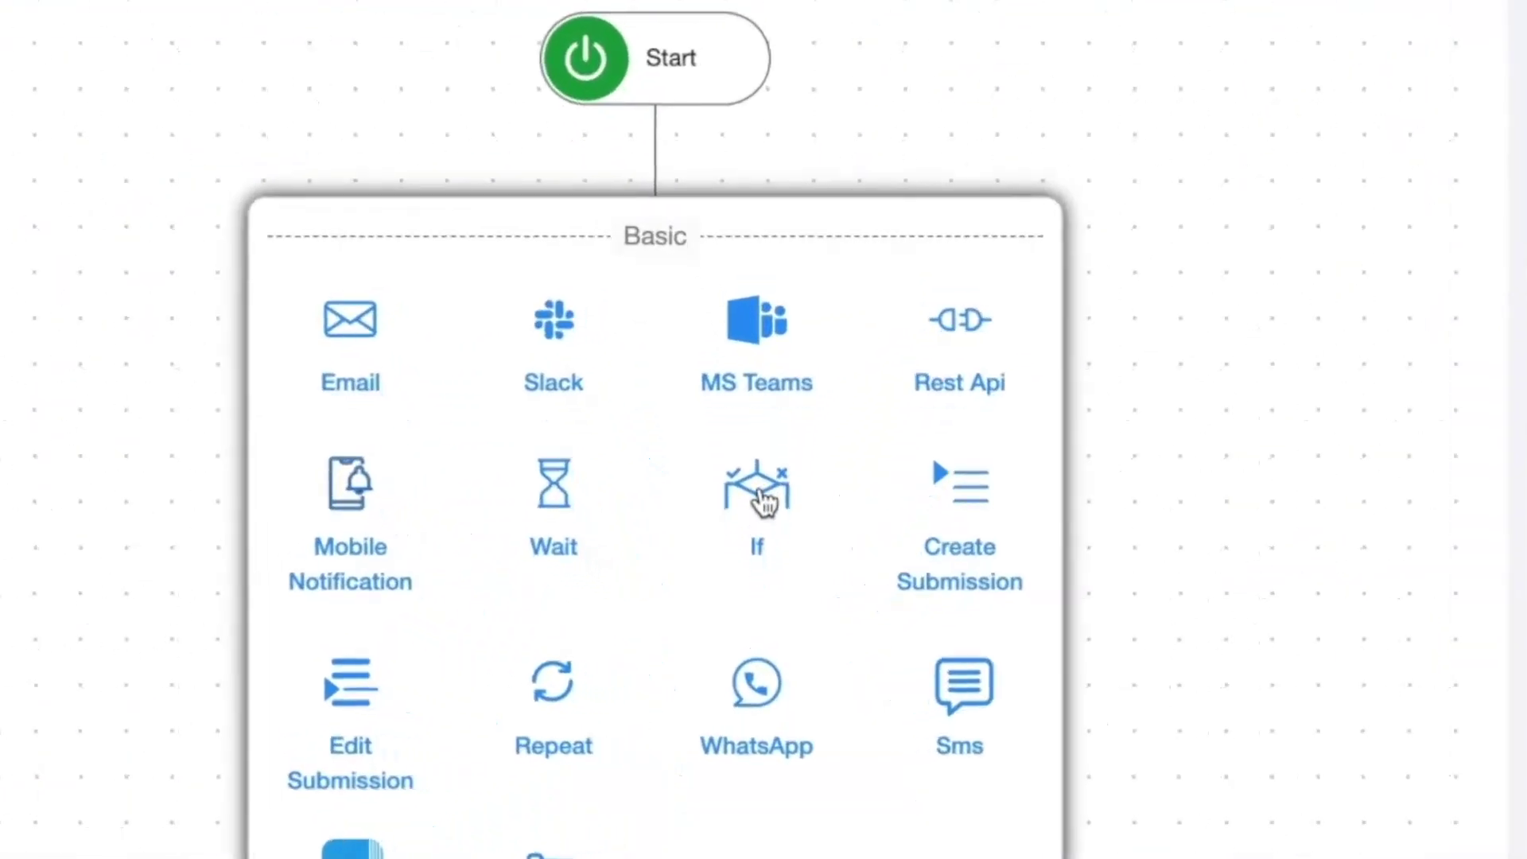
left_click(760, 553)
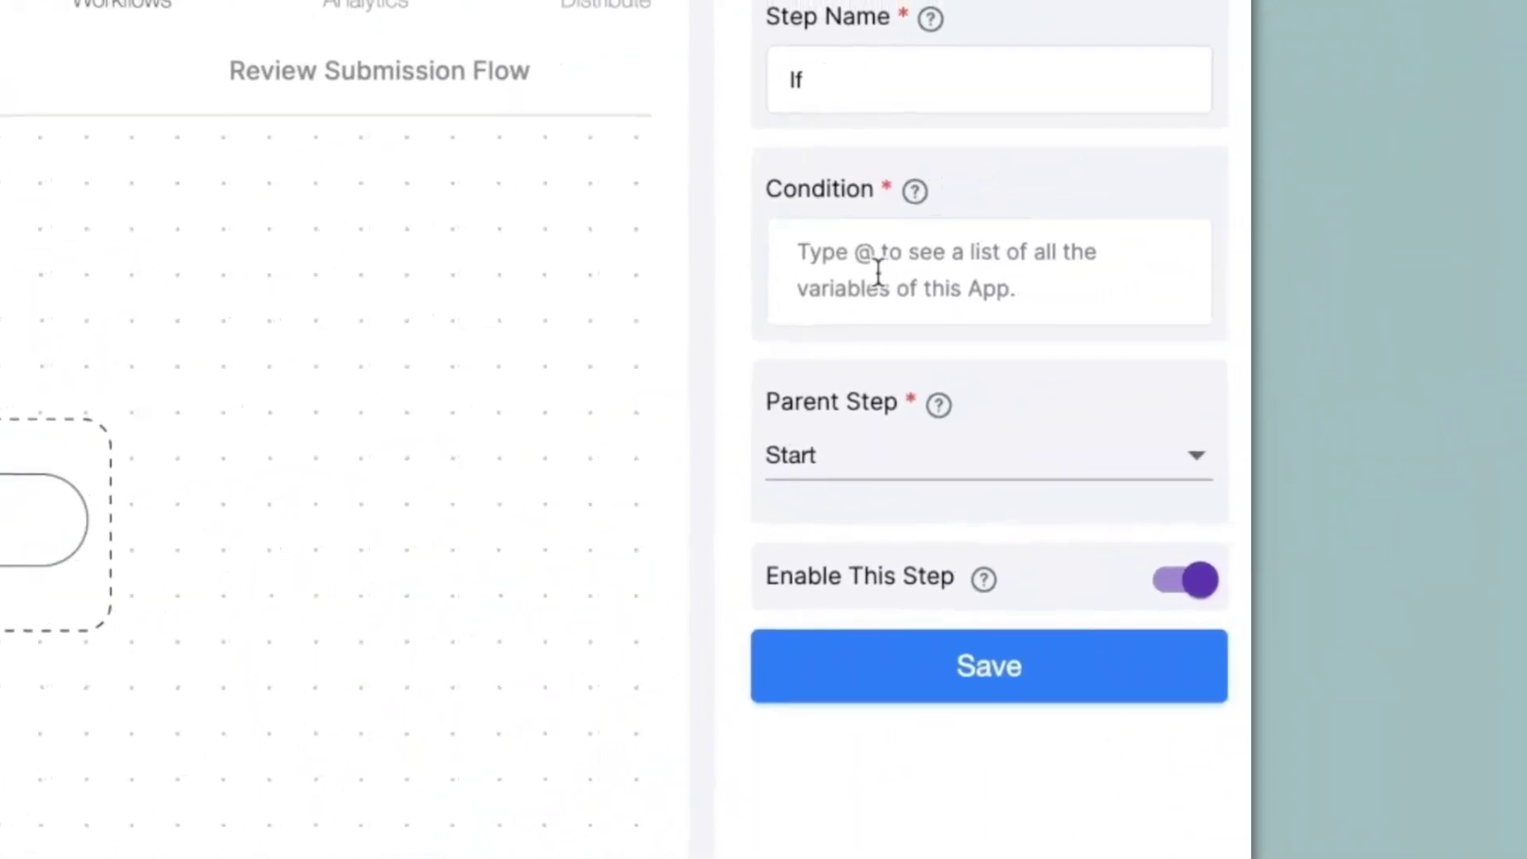
left_click(874, 266)
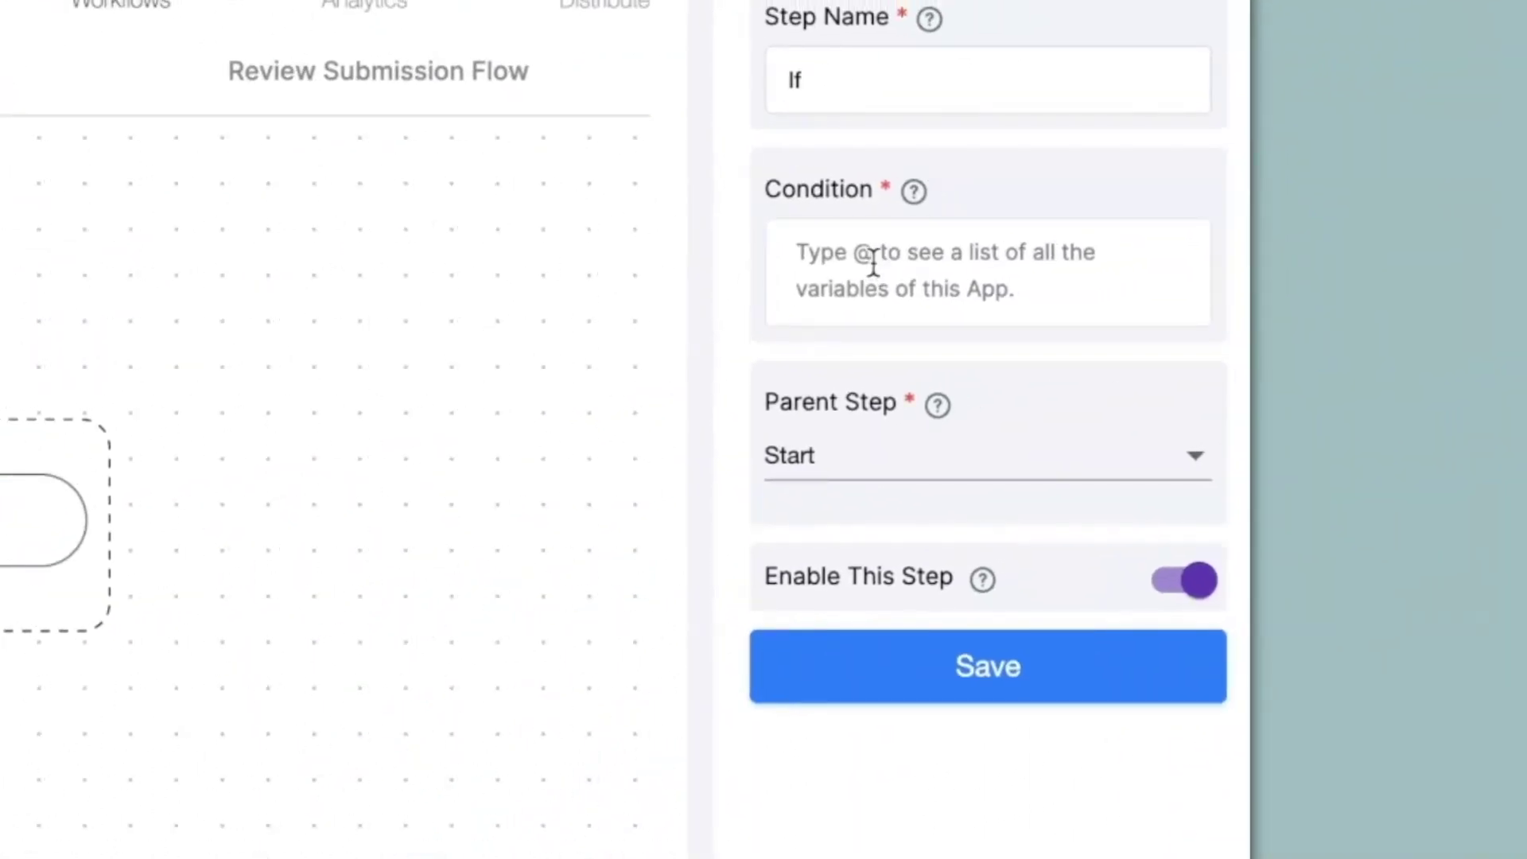
type("@")
left_click(897, 296)
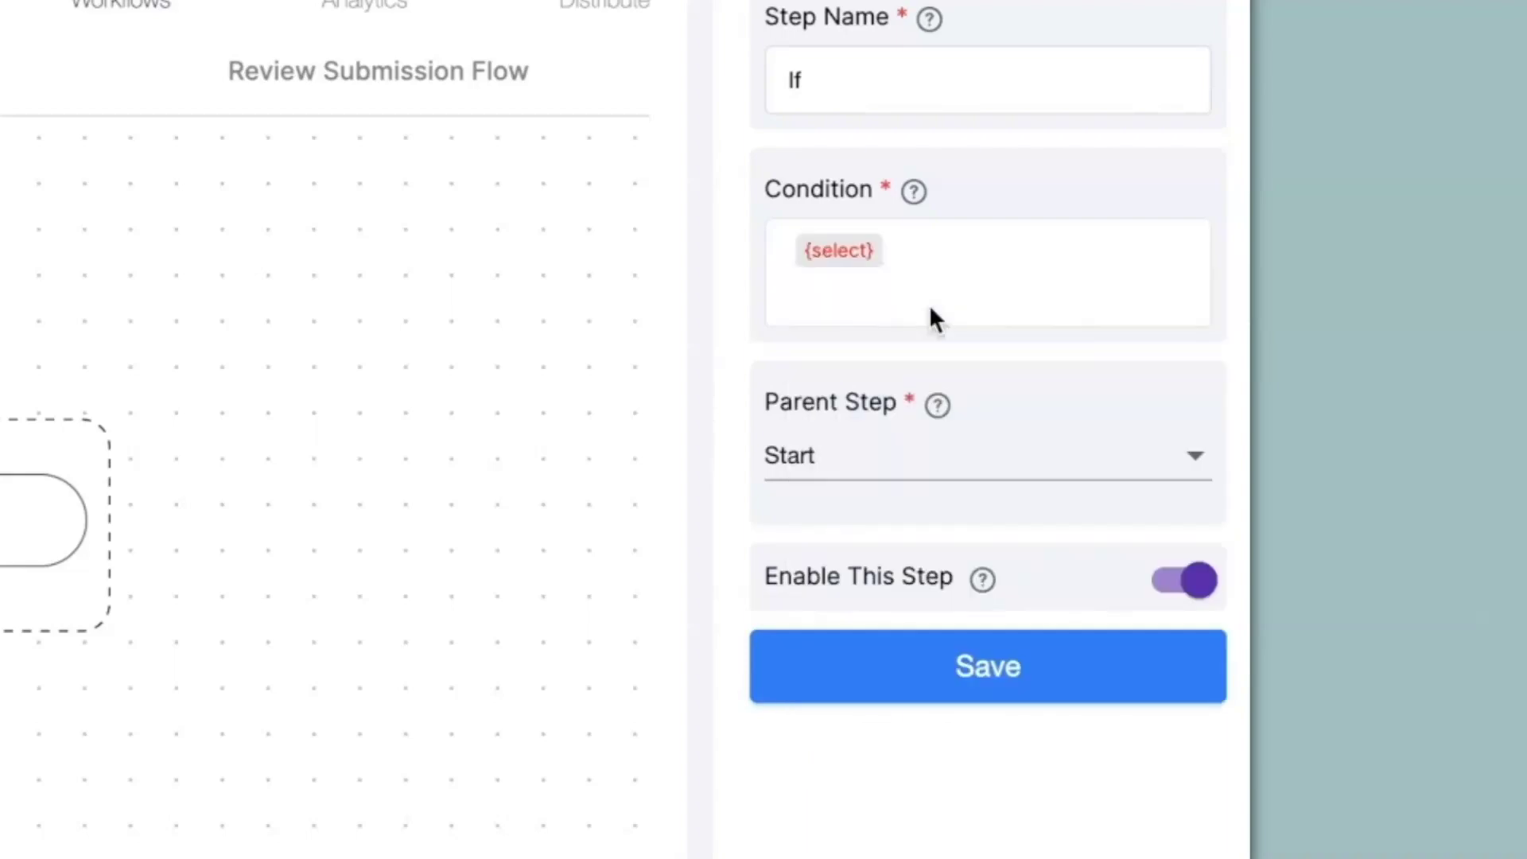
type("='New Item")
scroll(991, 668, "up", 2)
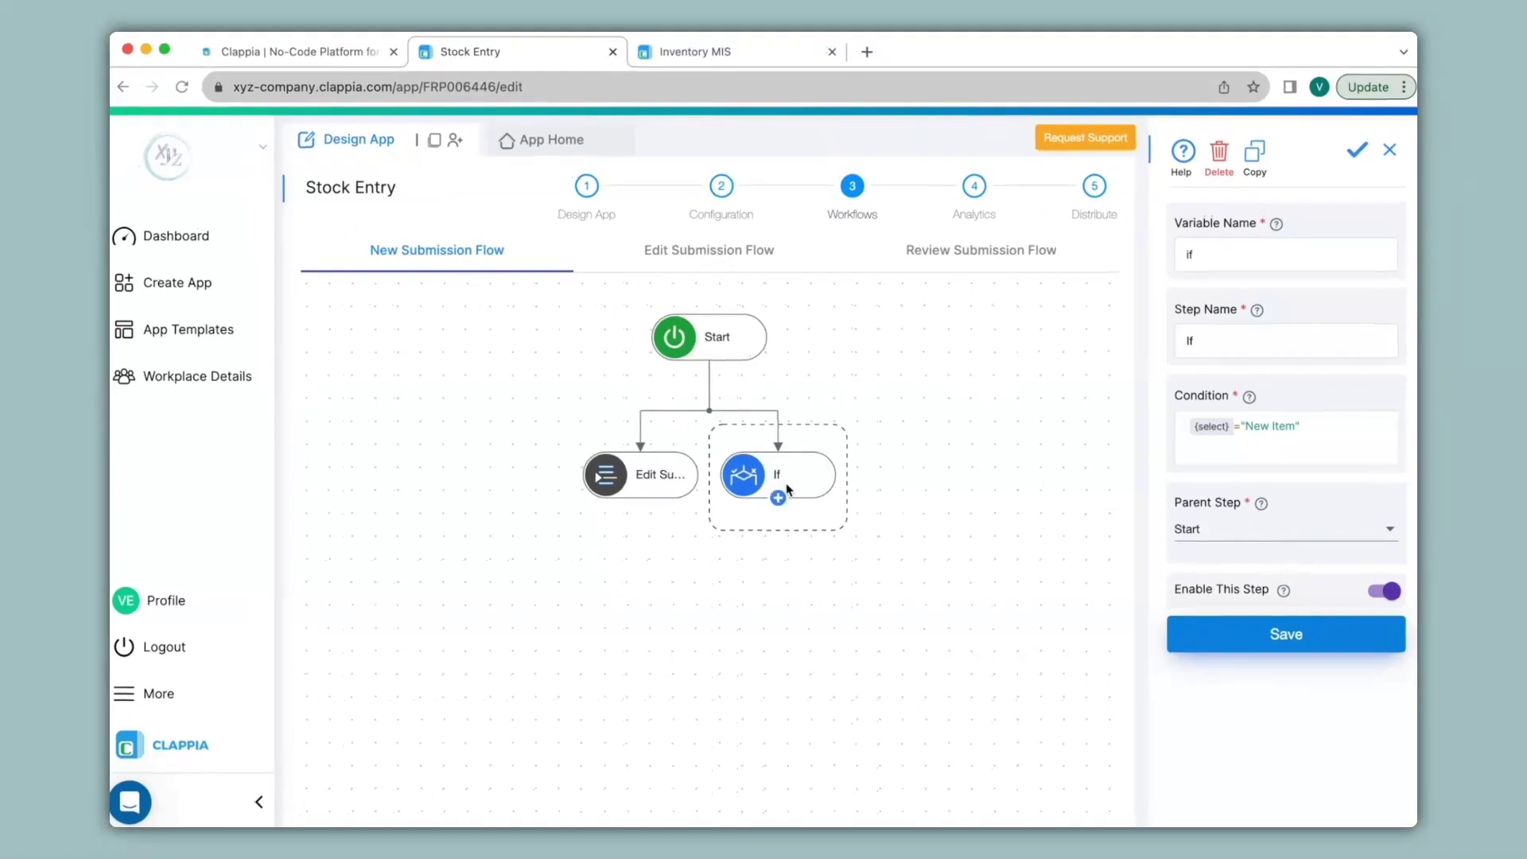
Add a Create Submission step under the If step, targeting Inventory MIS
left_click(777, 498)
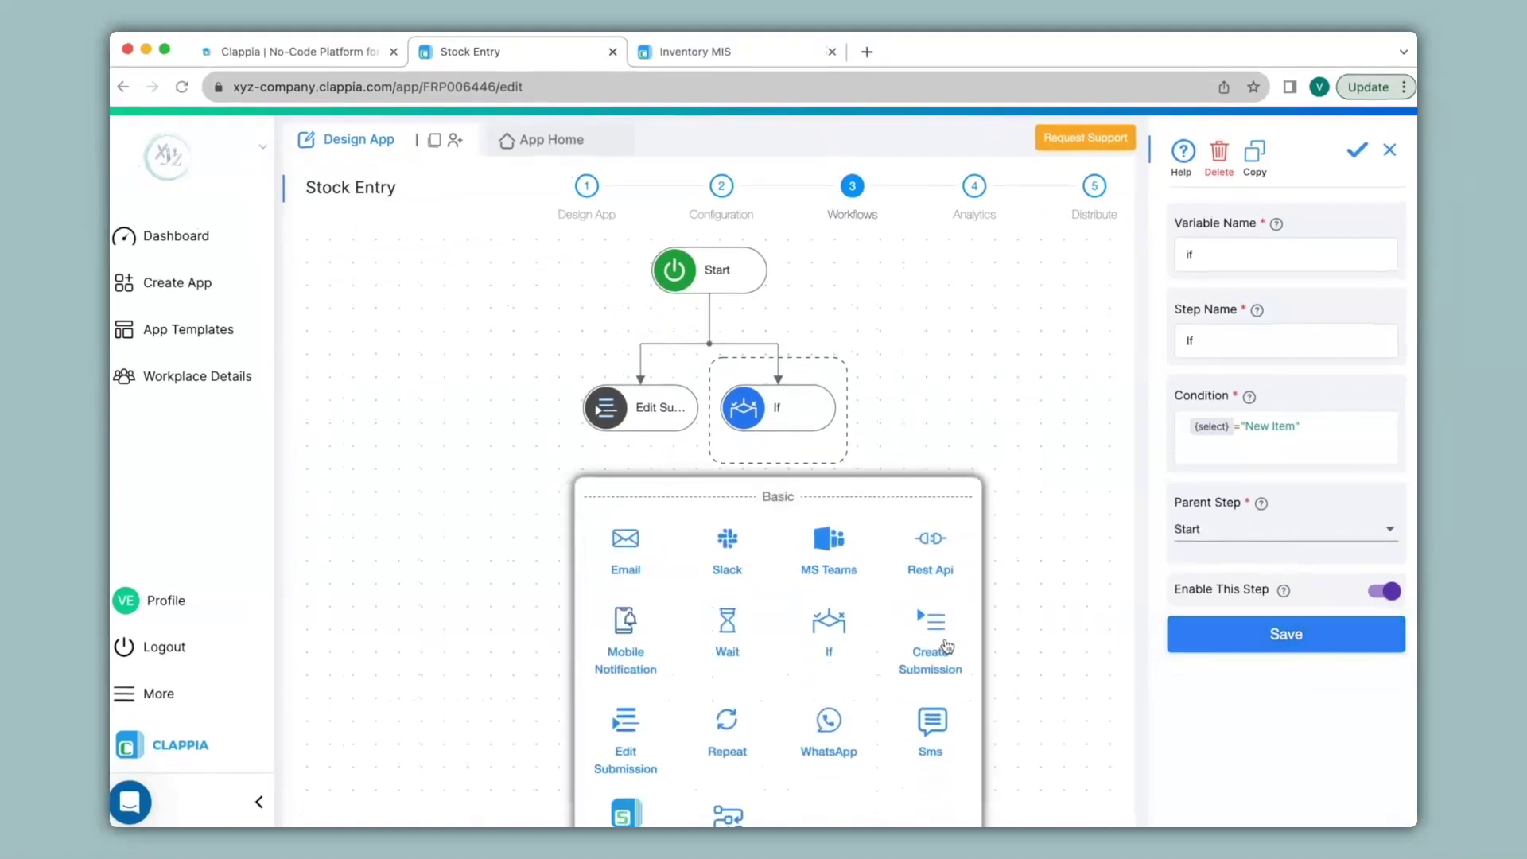
left_click(946, 646)
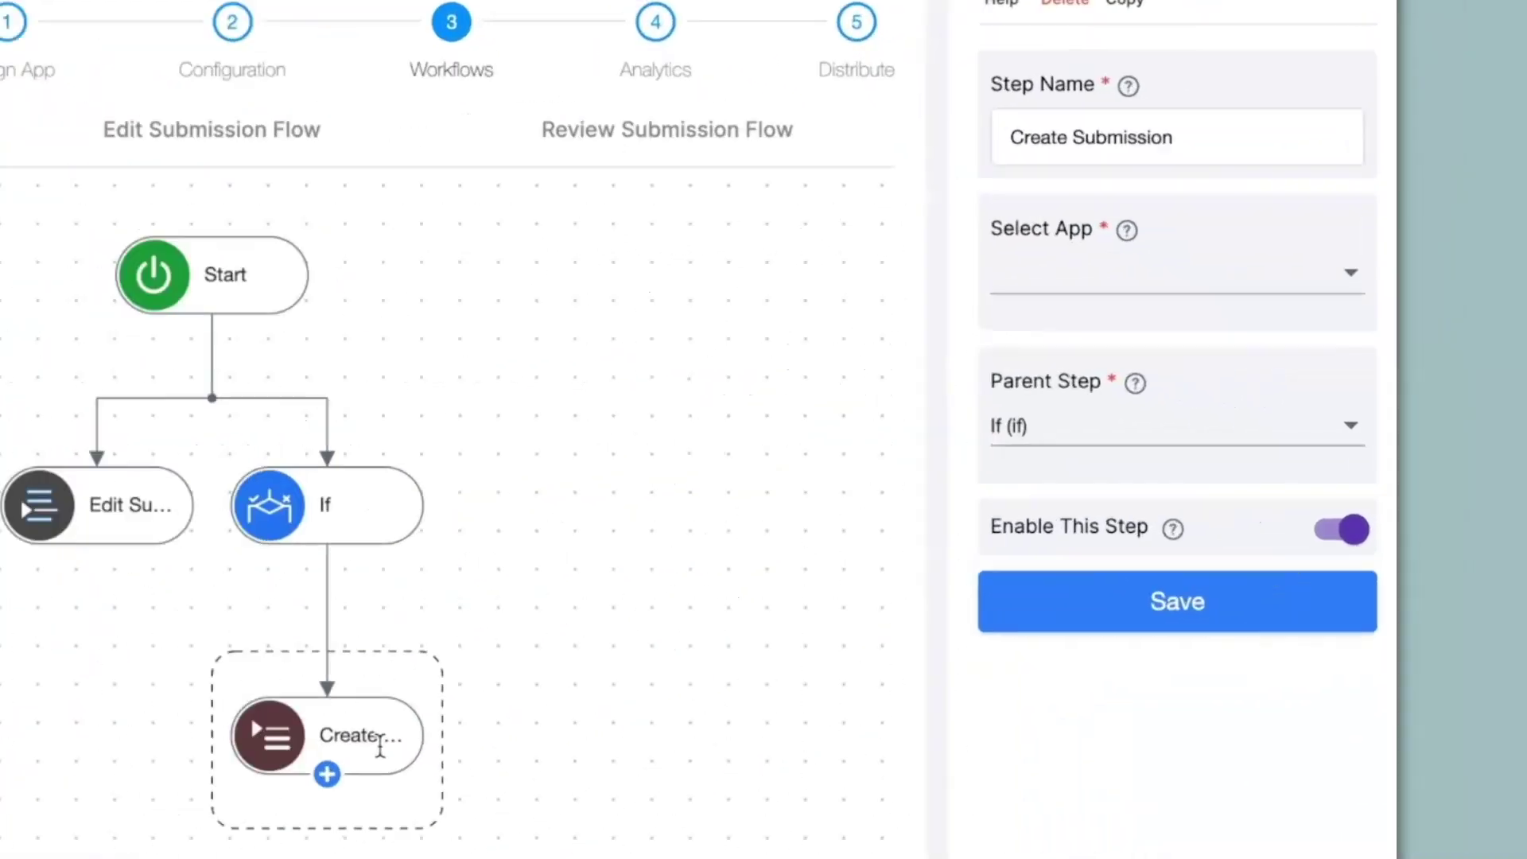
left_click(1280, 337)
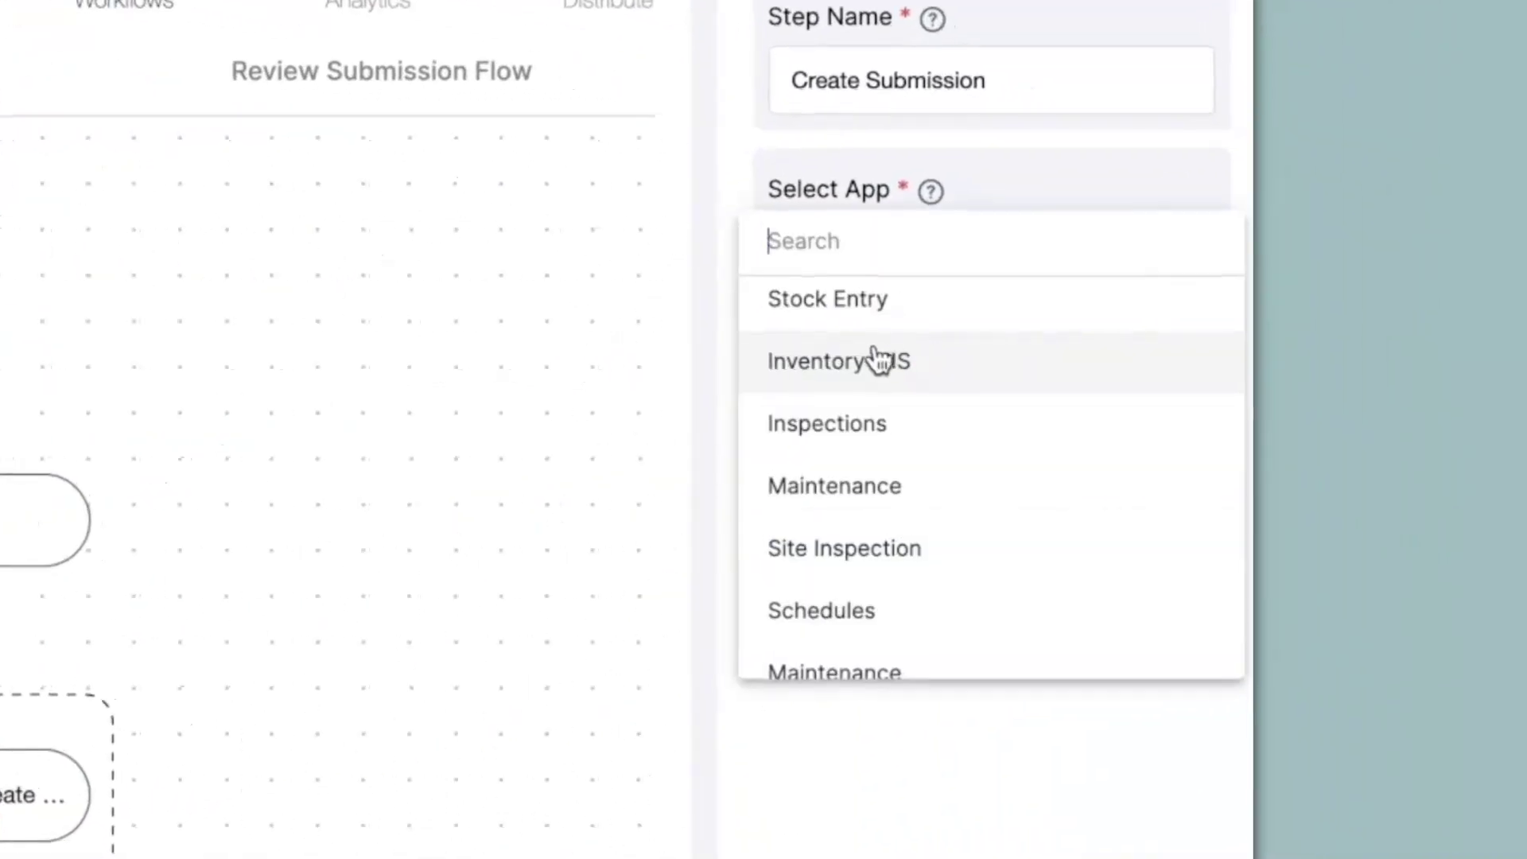
left_click(922, 372)
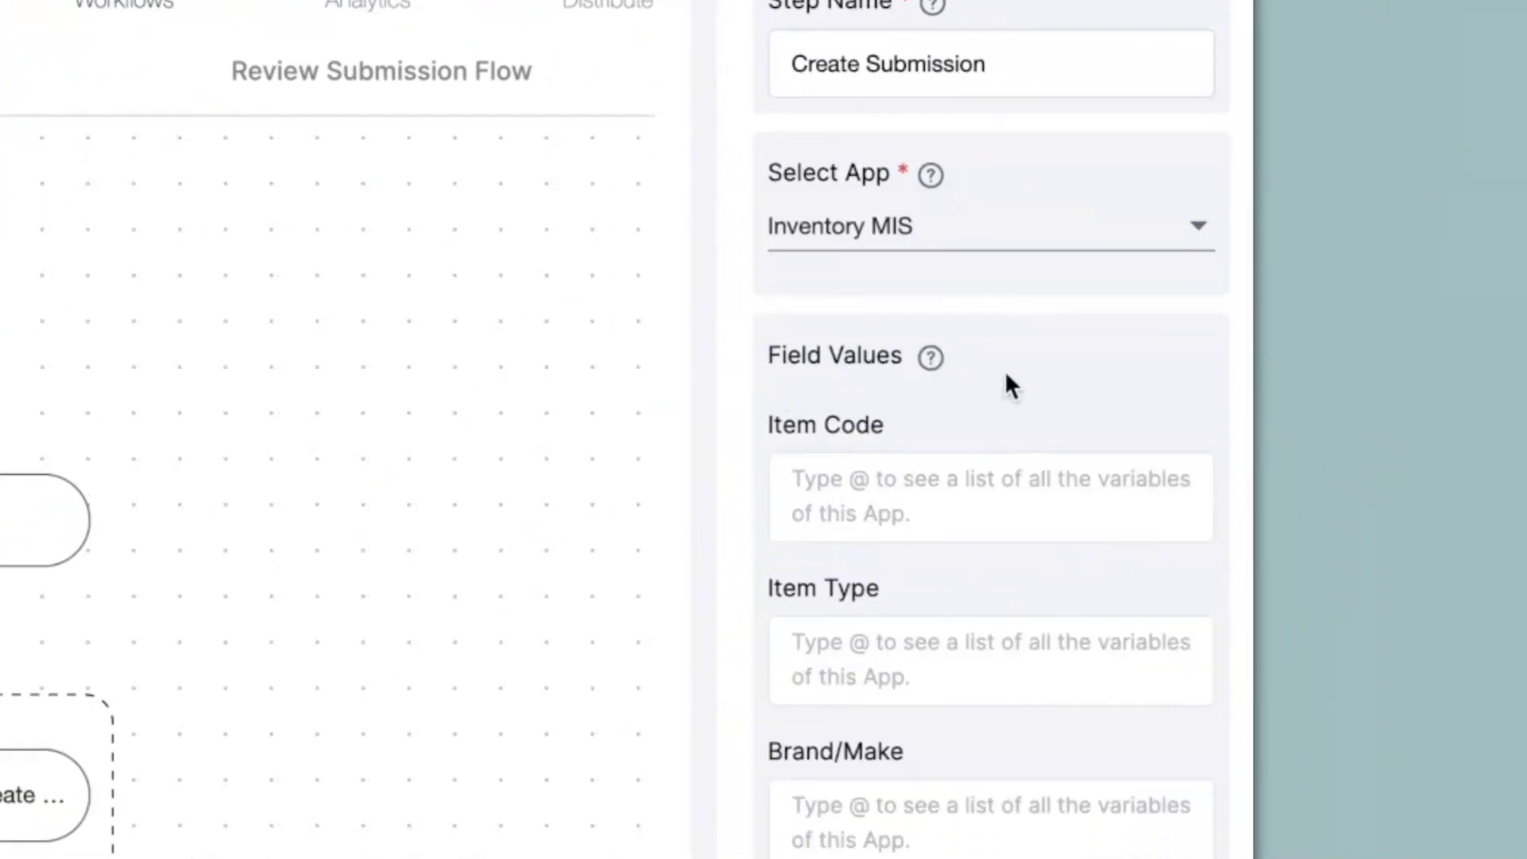
scroll(1004, 371, "down", 4)
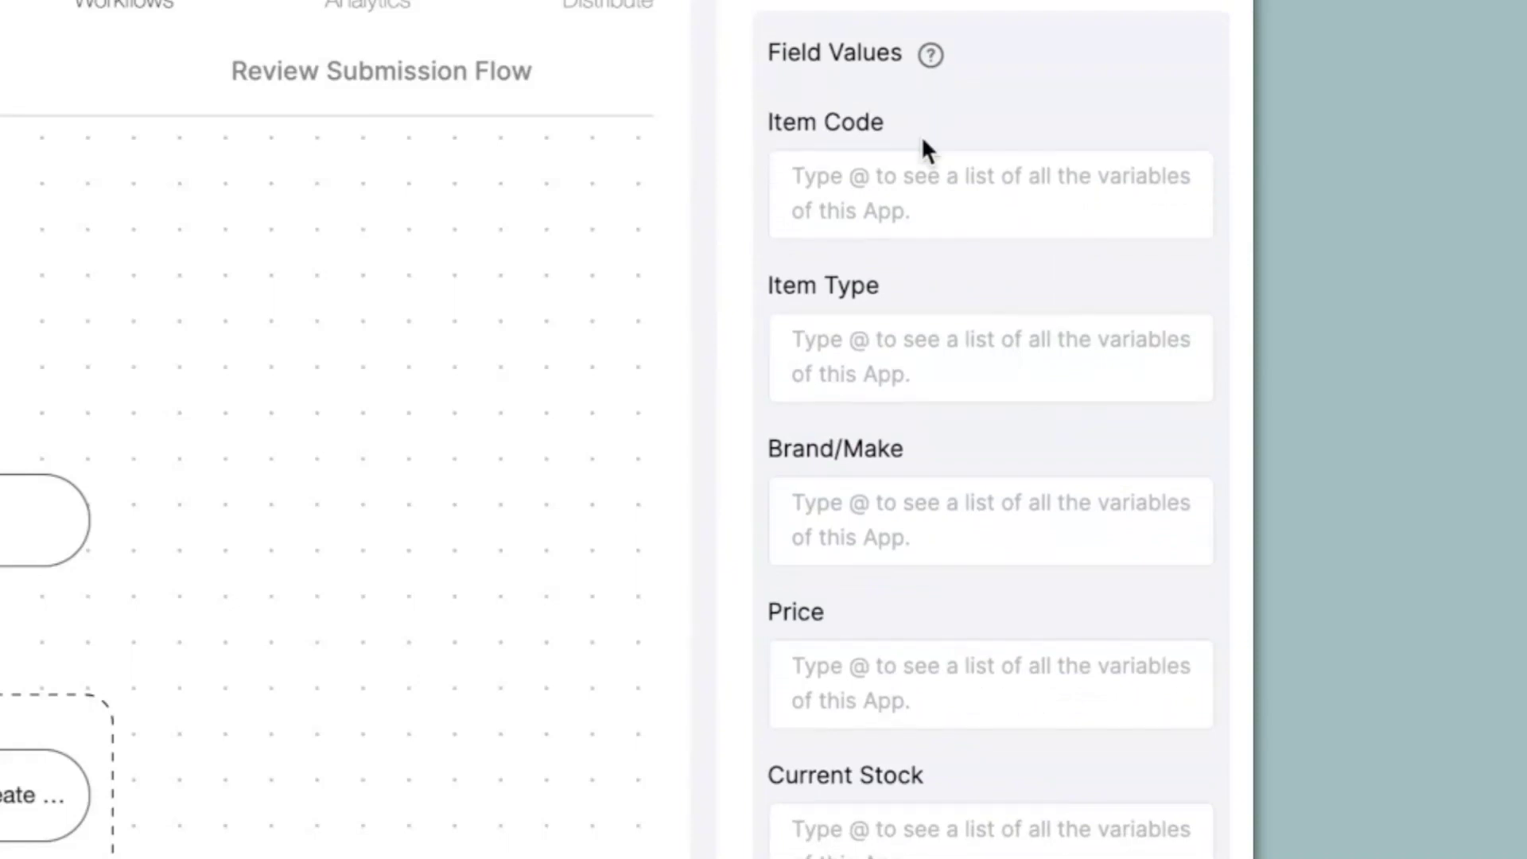
left_click(828, 175)
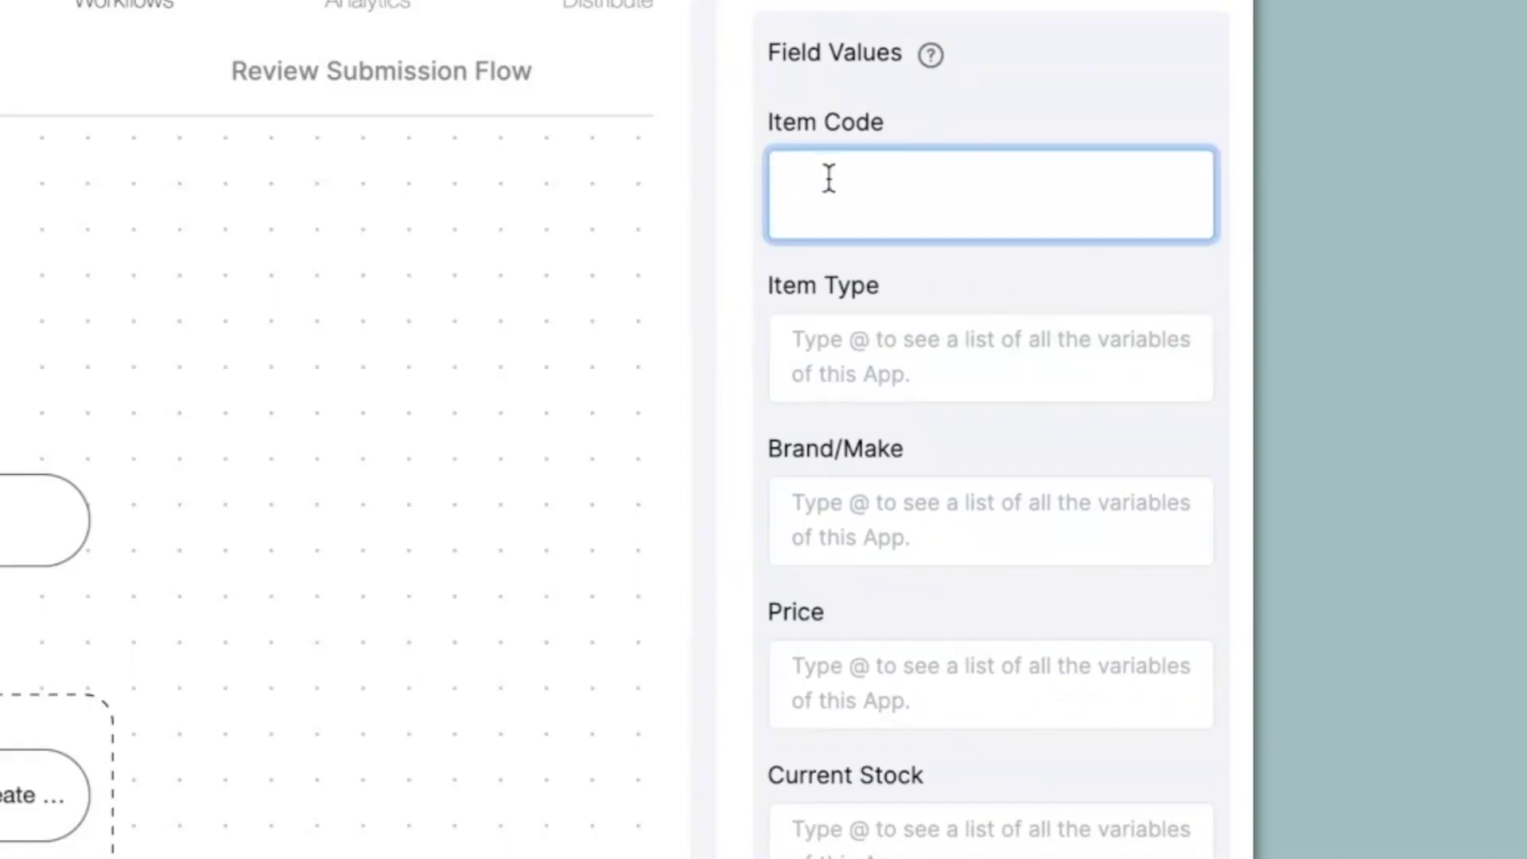
type("@itemcode")
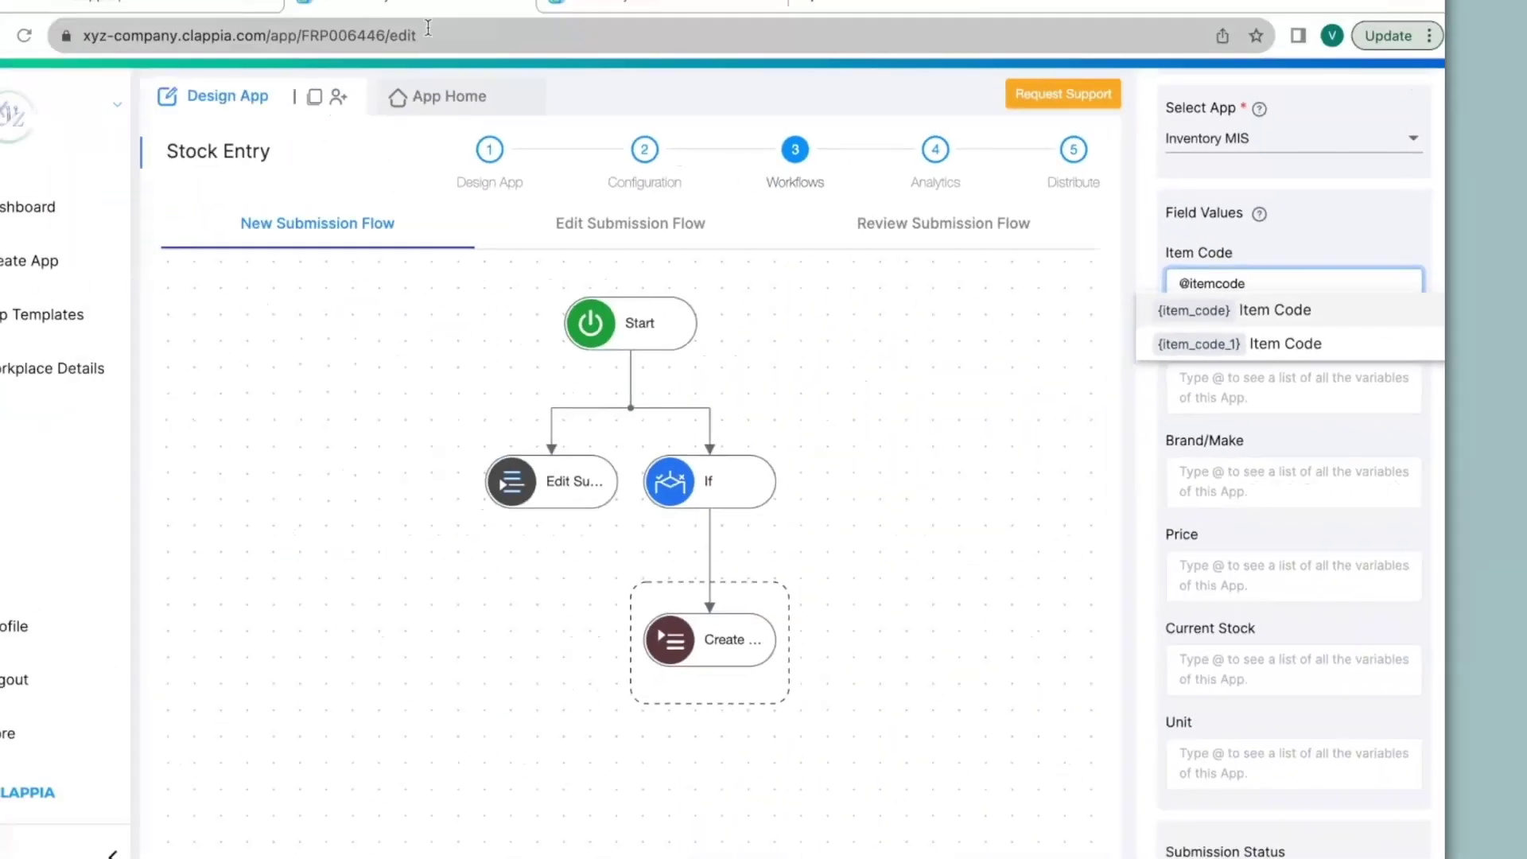
right_click(512, 55)
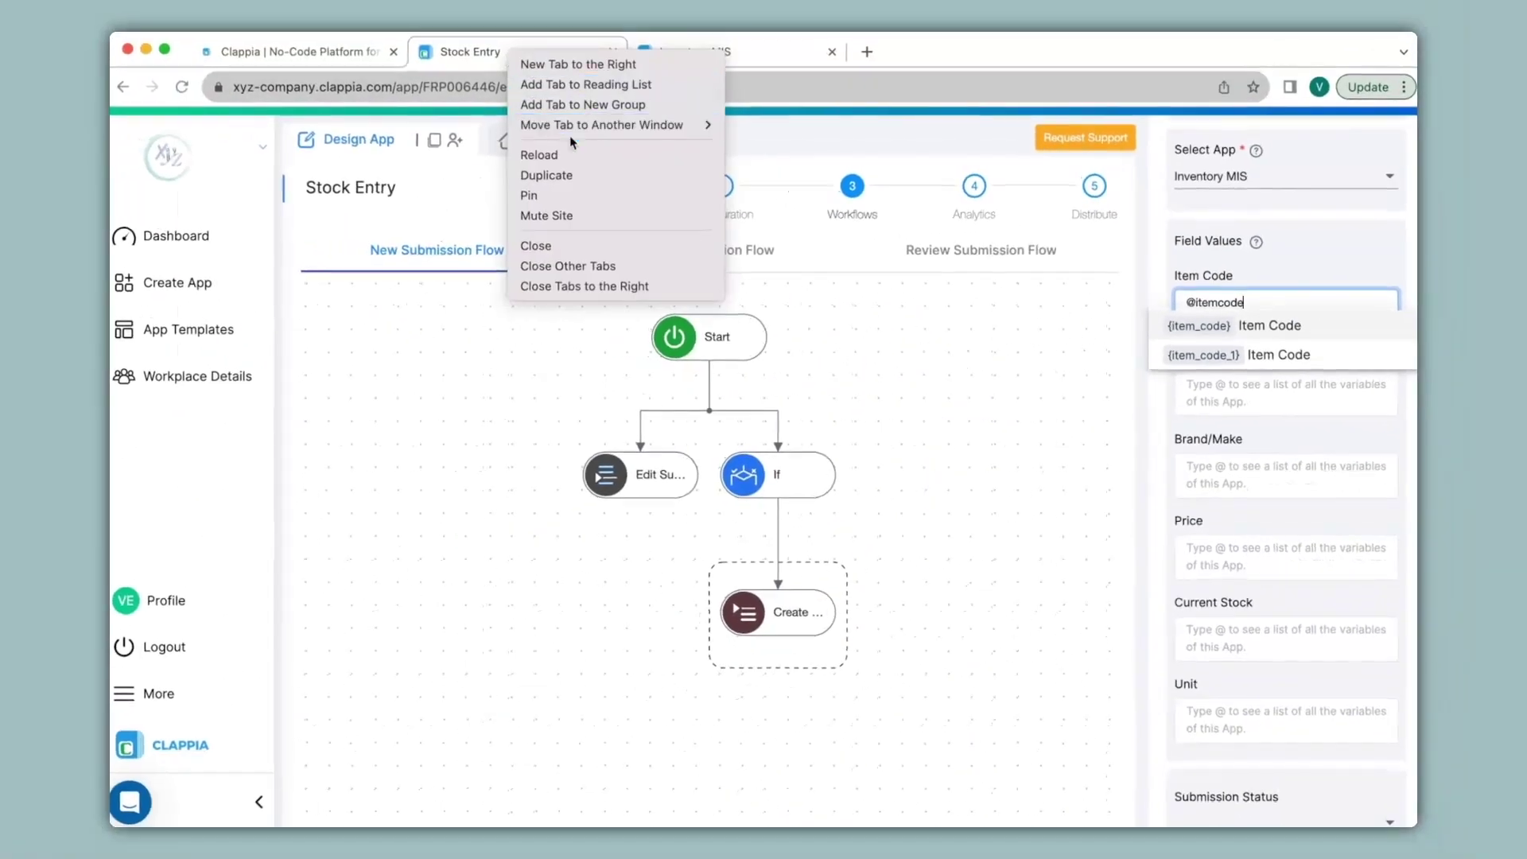
Duplicate the Stock Entry tab and expand the New Item section to check its variables
left_click(575, 170)
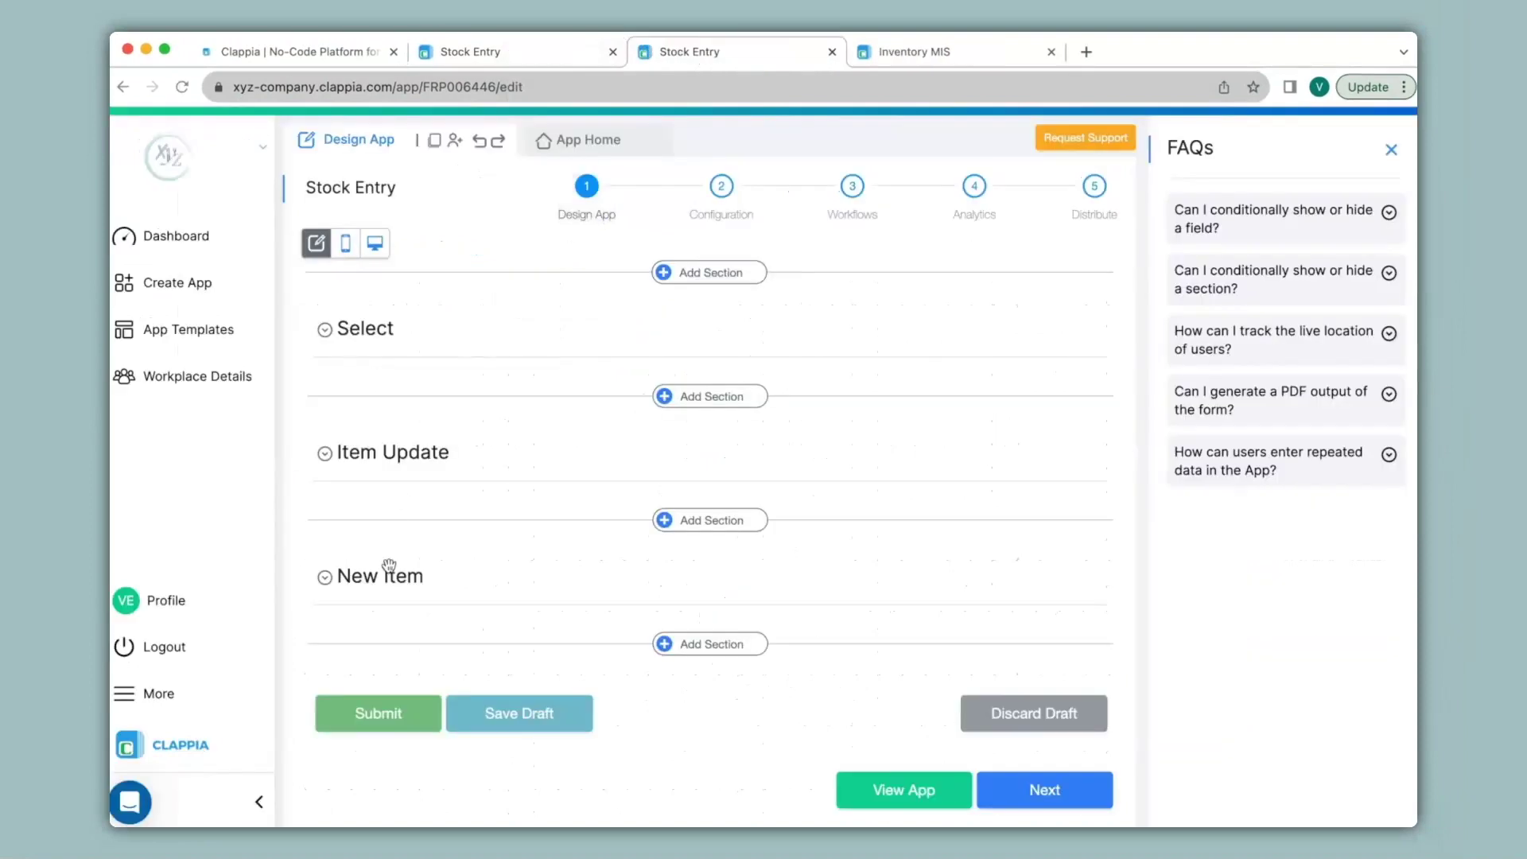
left_click(389, 565)
scroll(659, 671, "down", 1)
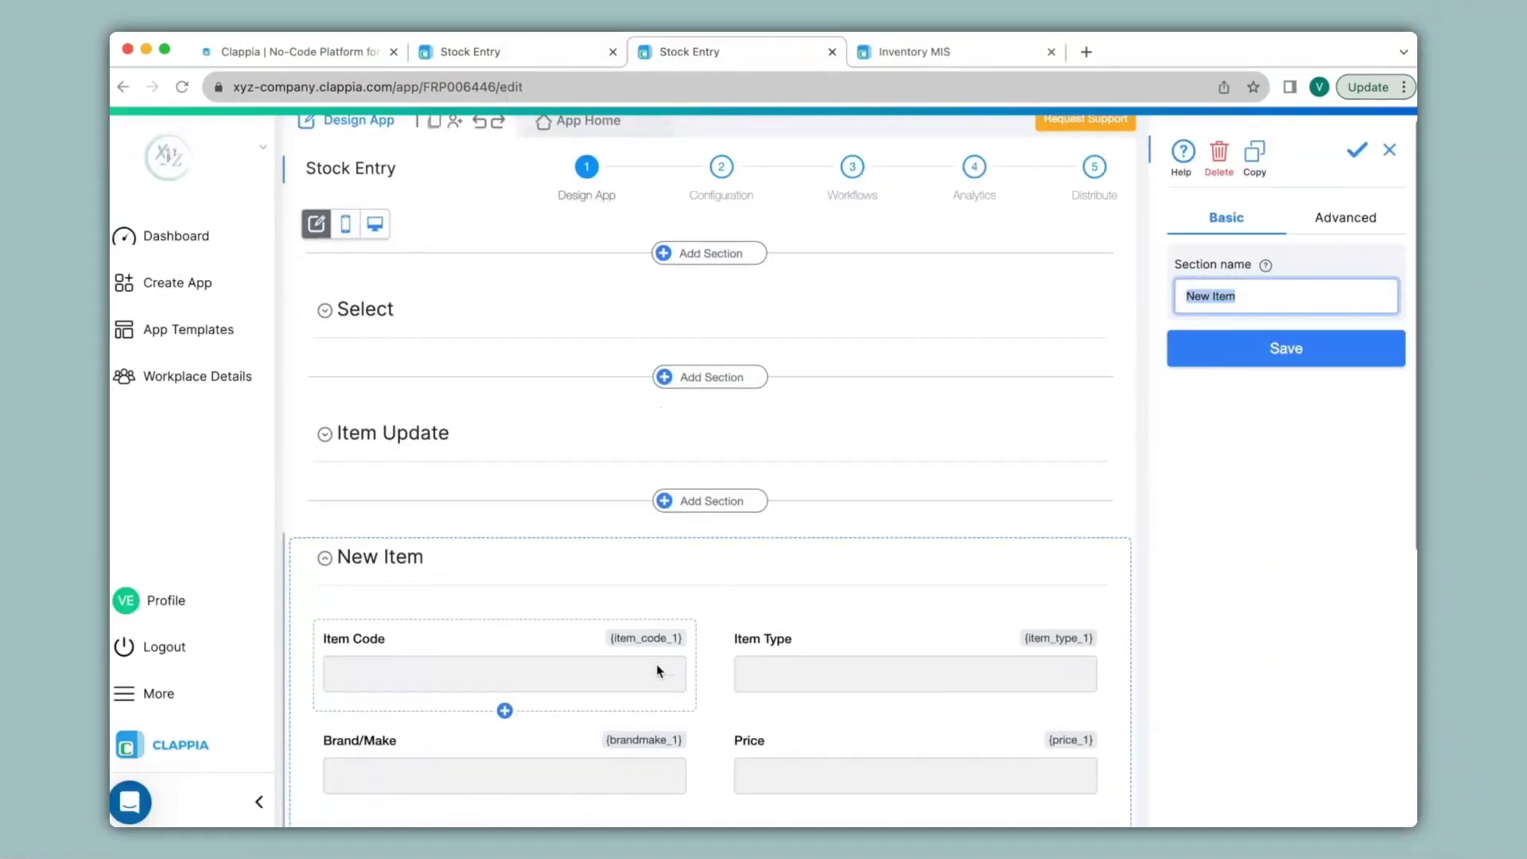
scroll(659, 670, "down", 3)
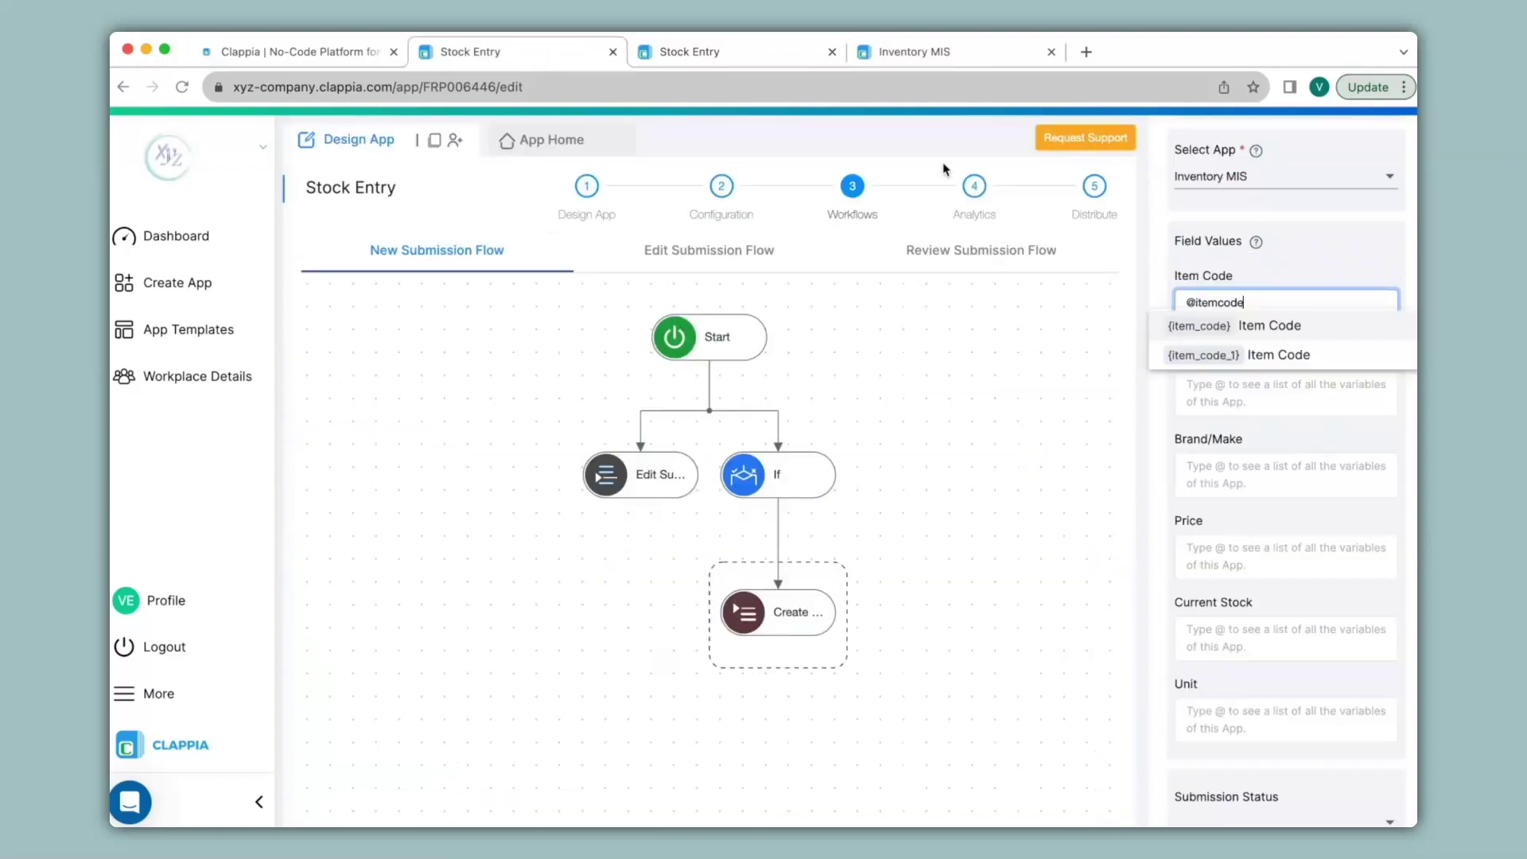
Map Item Code, Item Type and Brand/Make to item_code_1, item_type_1 and brandmake_1
left_click(1217, 351)
left_click(1285, 383)
type("@itemty")
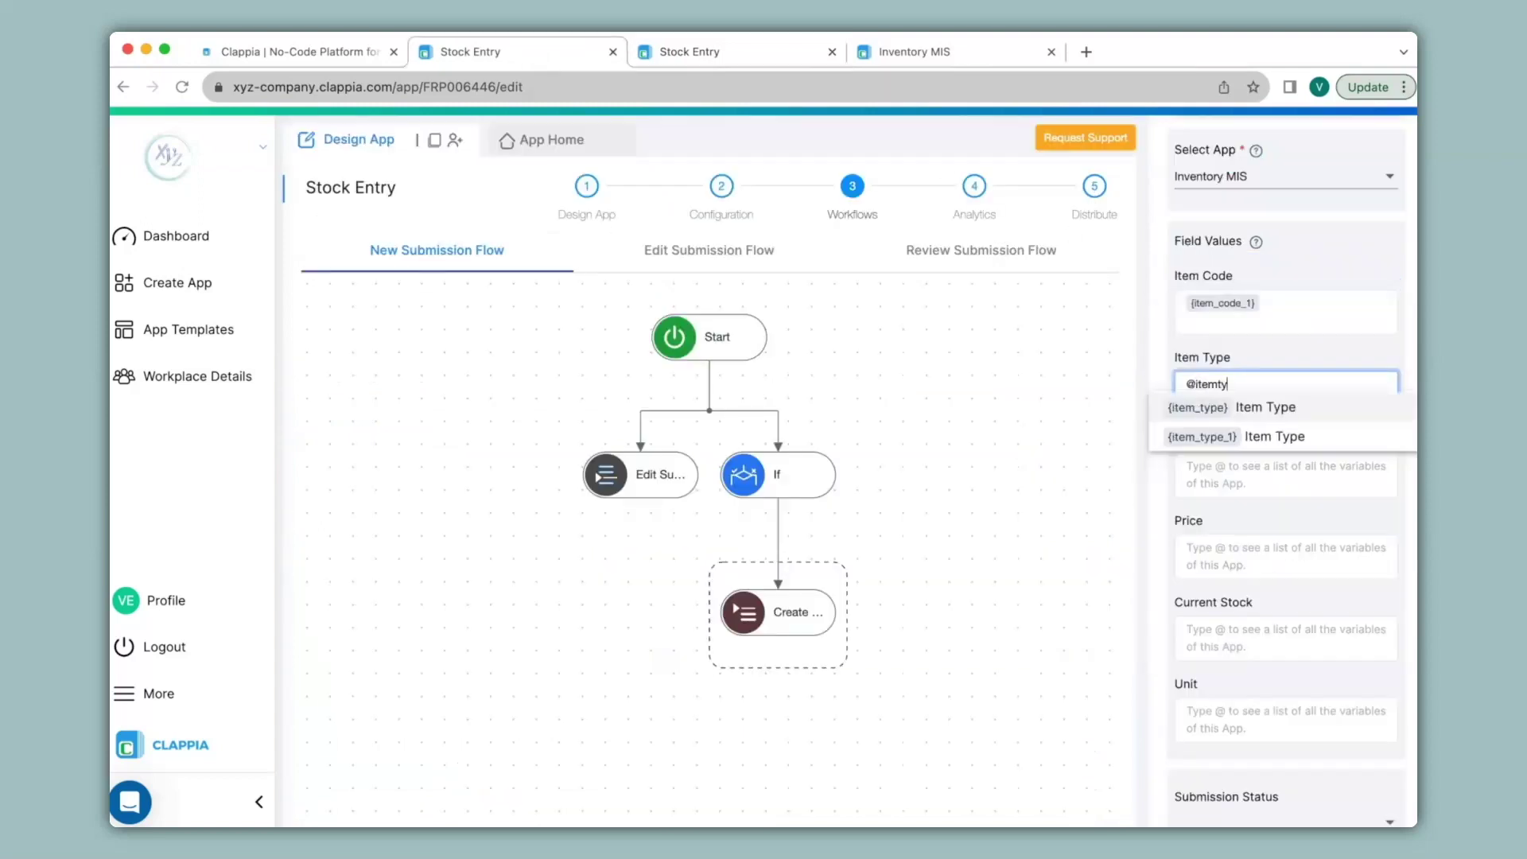
left_click(1201, 436)
left_click(1286, 459)
type("@")
left_click(1217, 586)
Map Price and Unit to their _1 variables and save the Create Submission step
left_click(1286, 545)
type("@price")
left_click(1254, 603)
type("@unit")
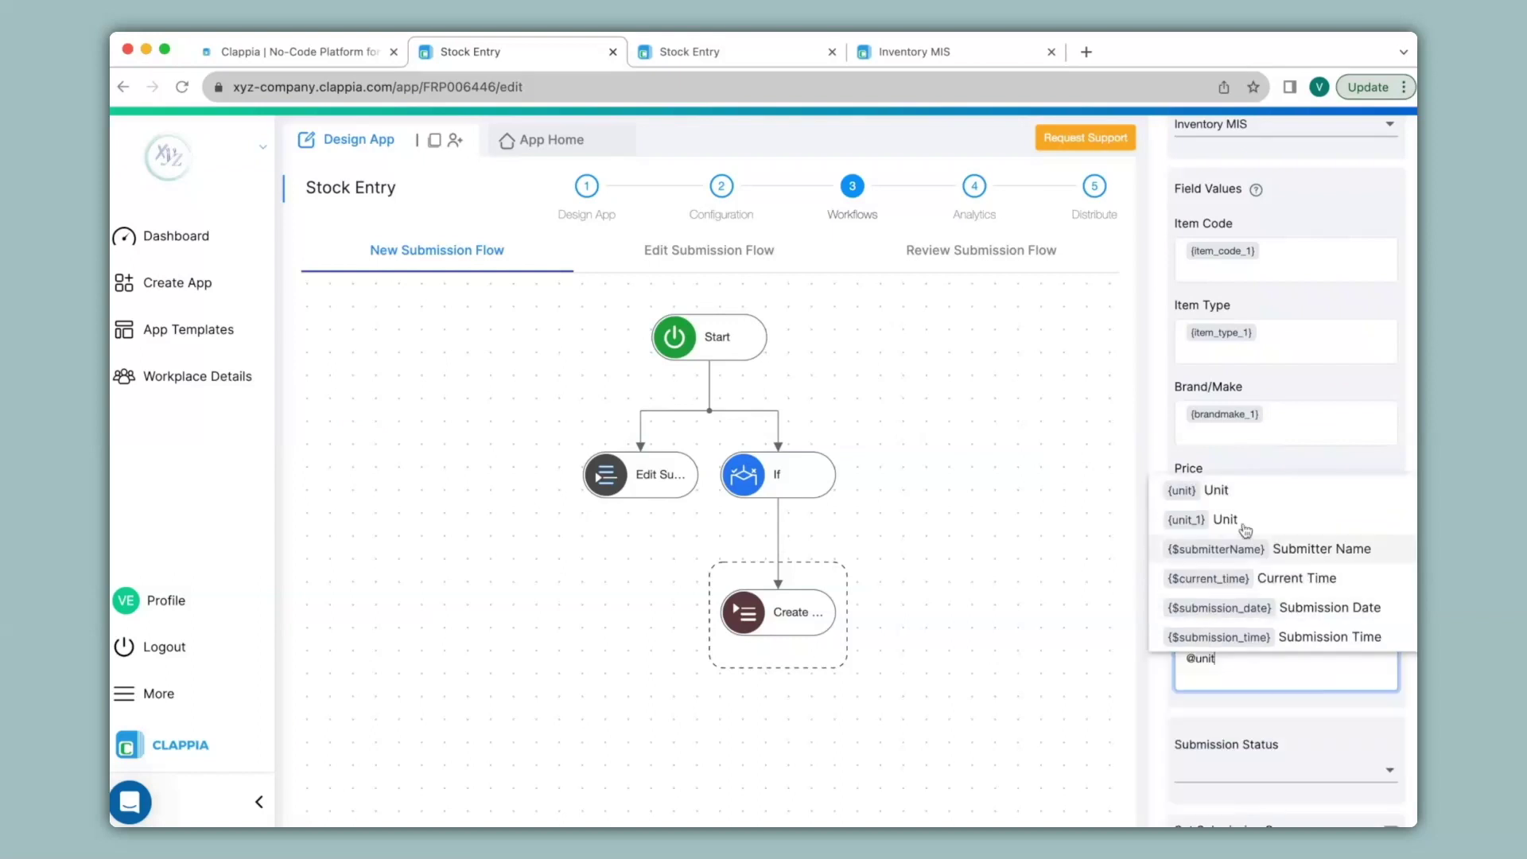
left_click(1224, 520)
scroll(1288, 580, "down", 3)
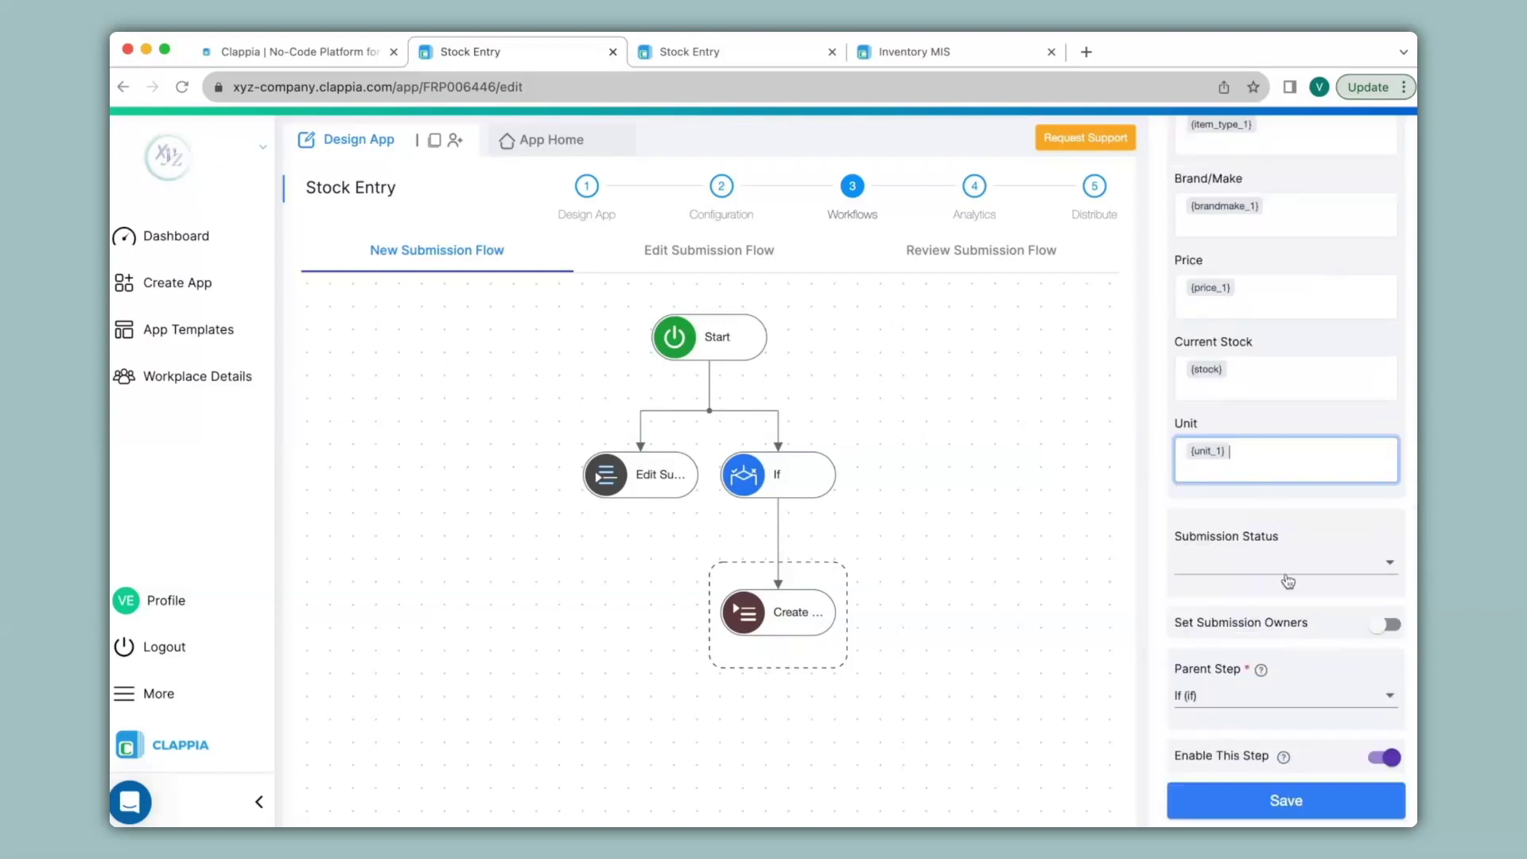
left_click(1303, 800)
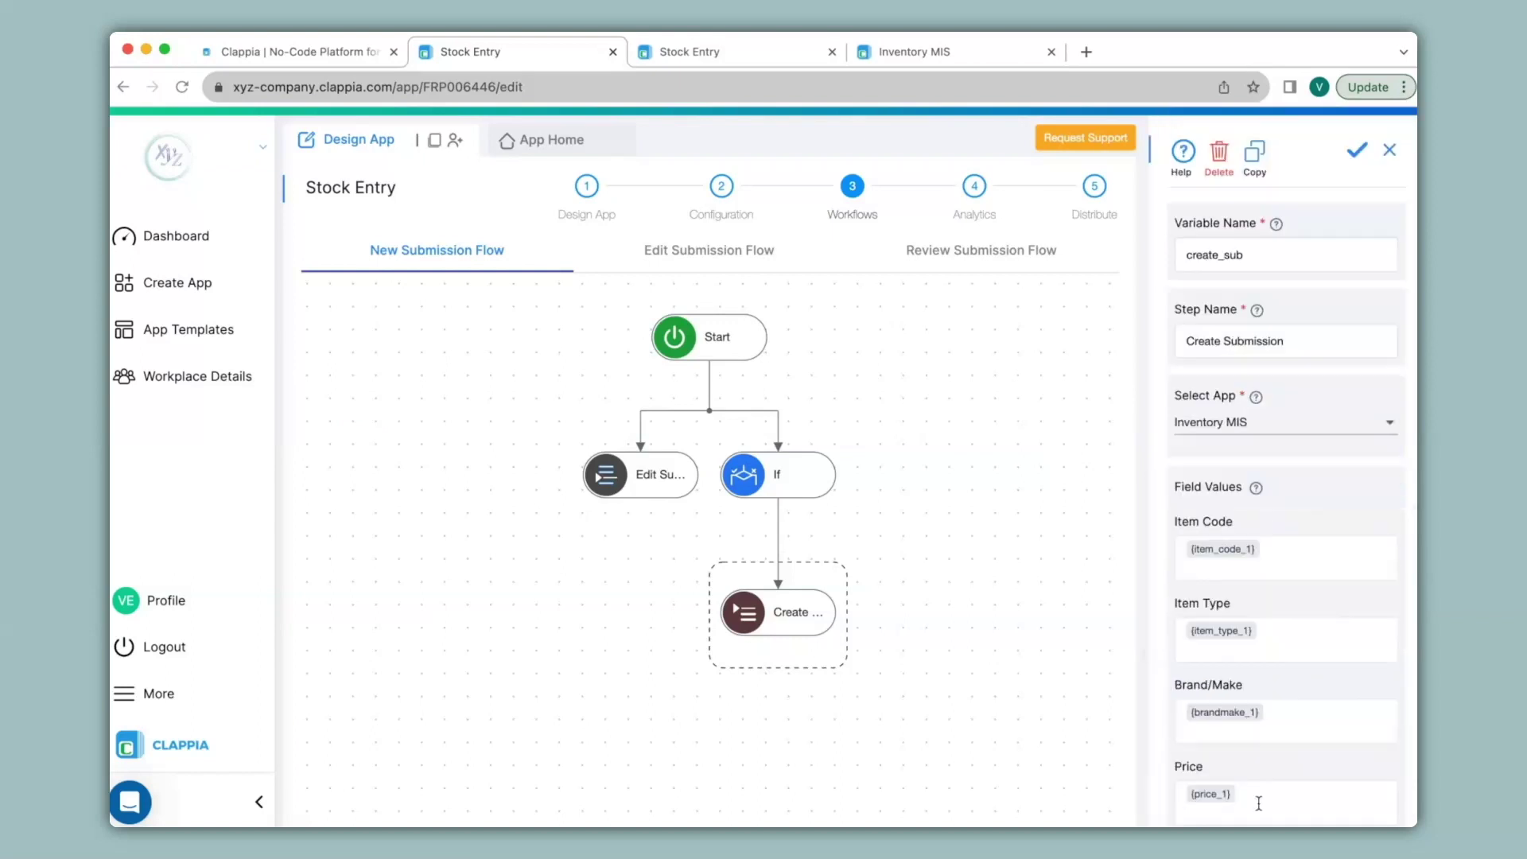
Review the existing If step's settings and the branches under Start
left_click(780, 487)
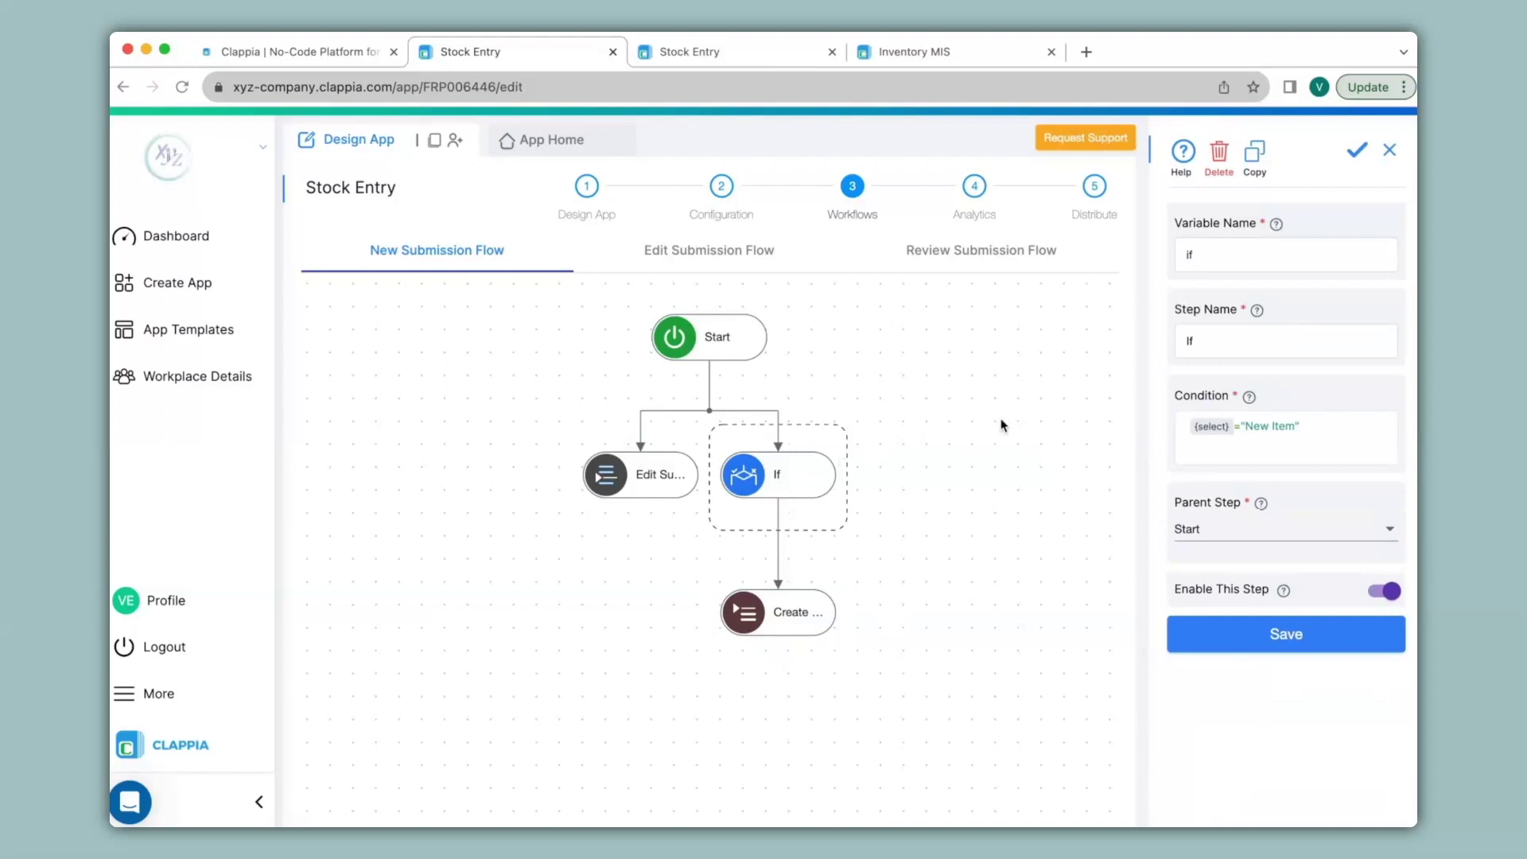
mouse_move(819, 625)
mouse_move(653, 477)
mouse_move(782, 458)
mouse_move(798, 598)
left_click(709, 360)
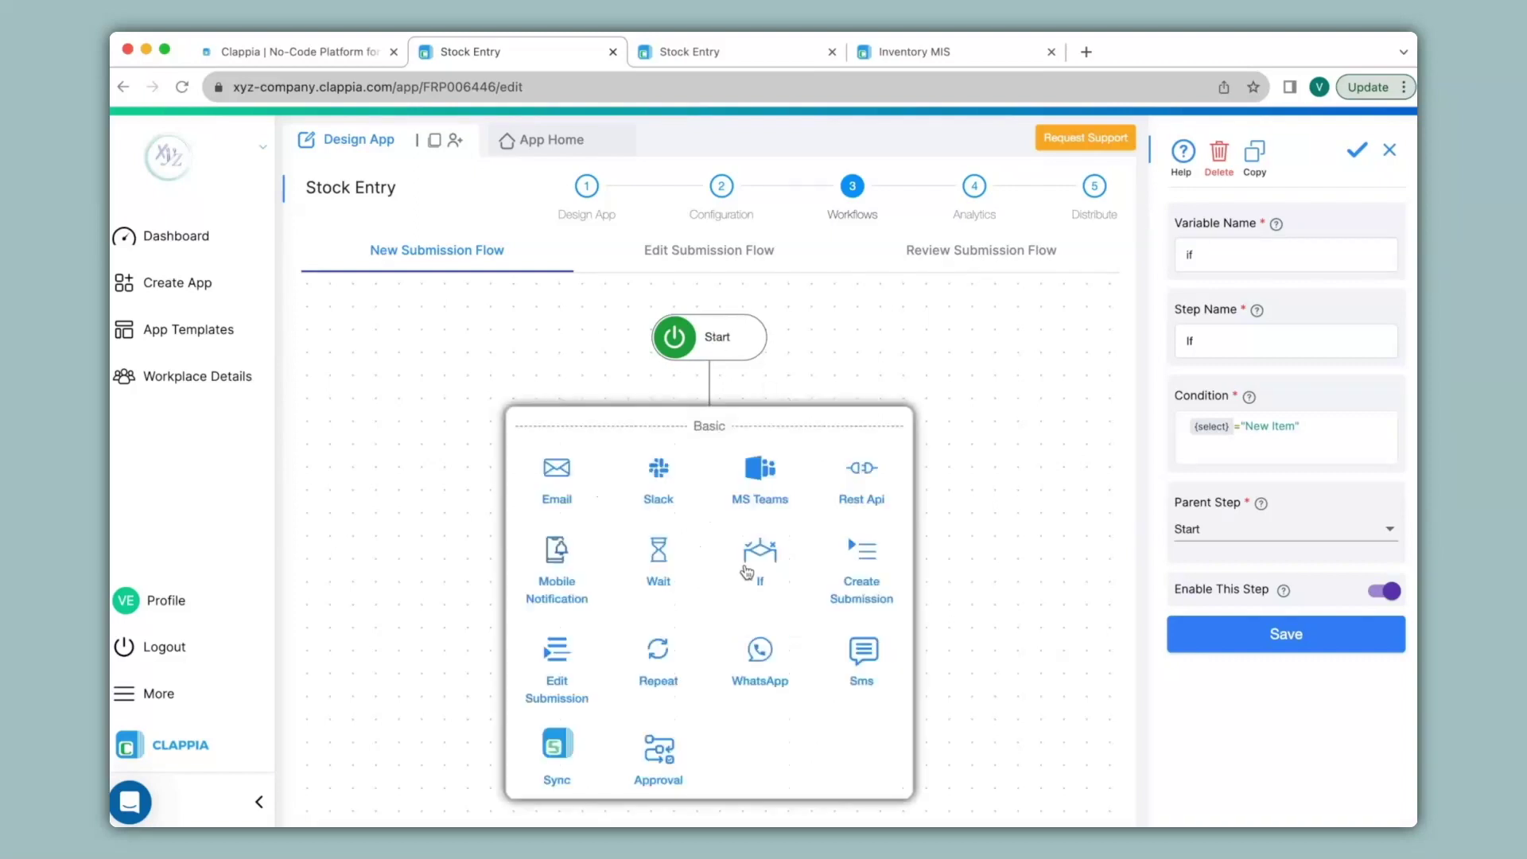
Add and save a second If step under Start with {select} = "Item Update"
left_click(737, 566)
left_click(1231, 362)
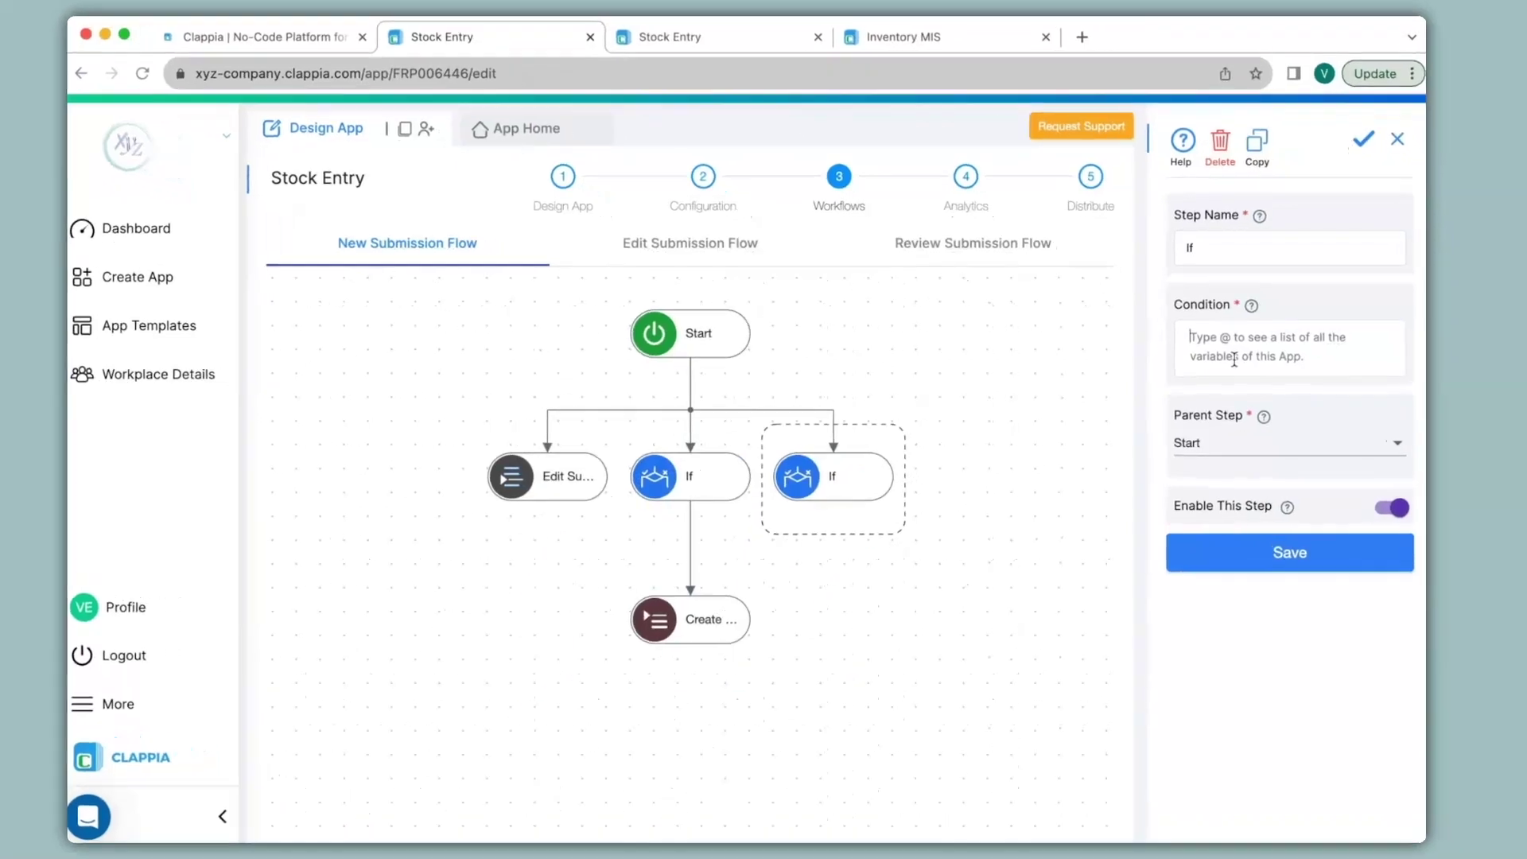
type("@se")
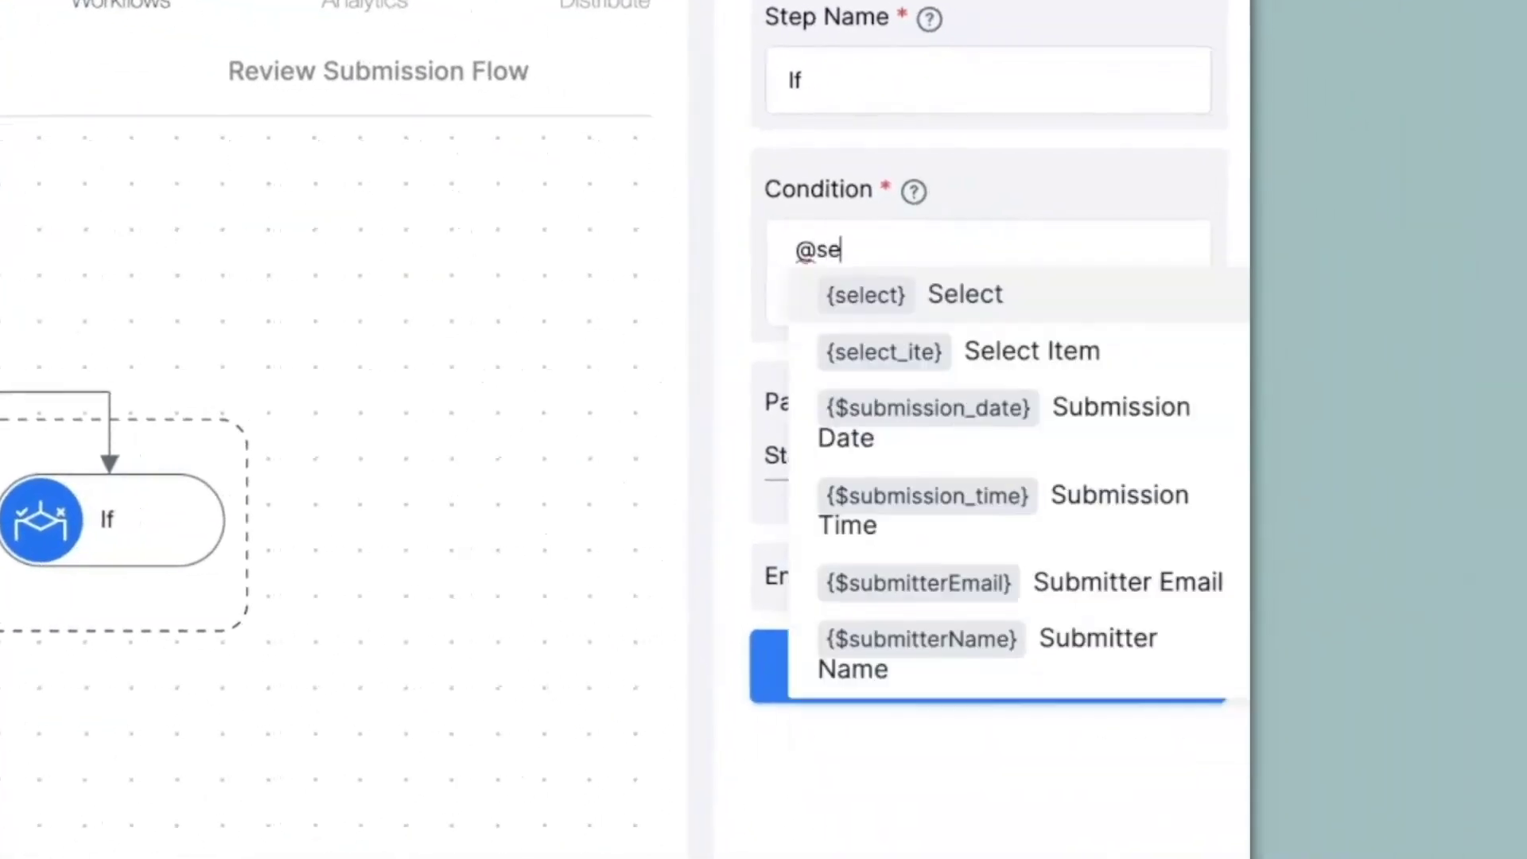
left_click(913, 309)
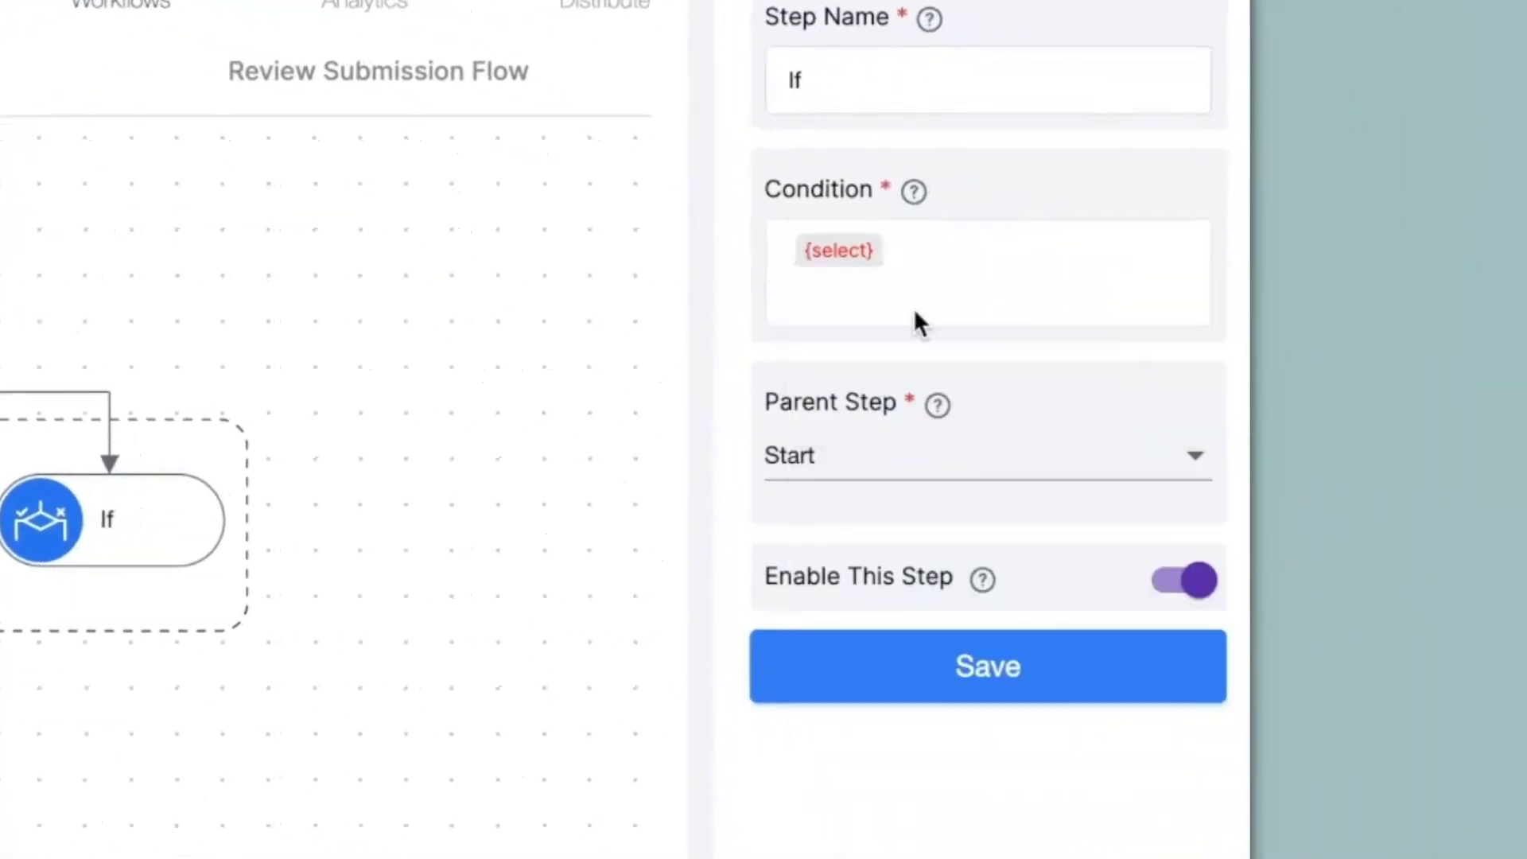
type("=\"Item Update\"")
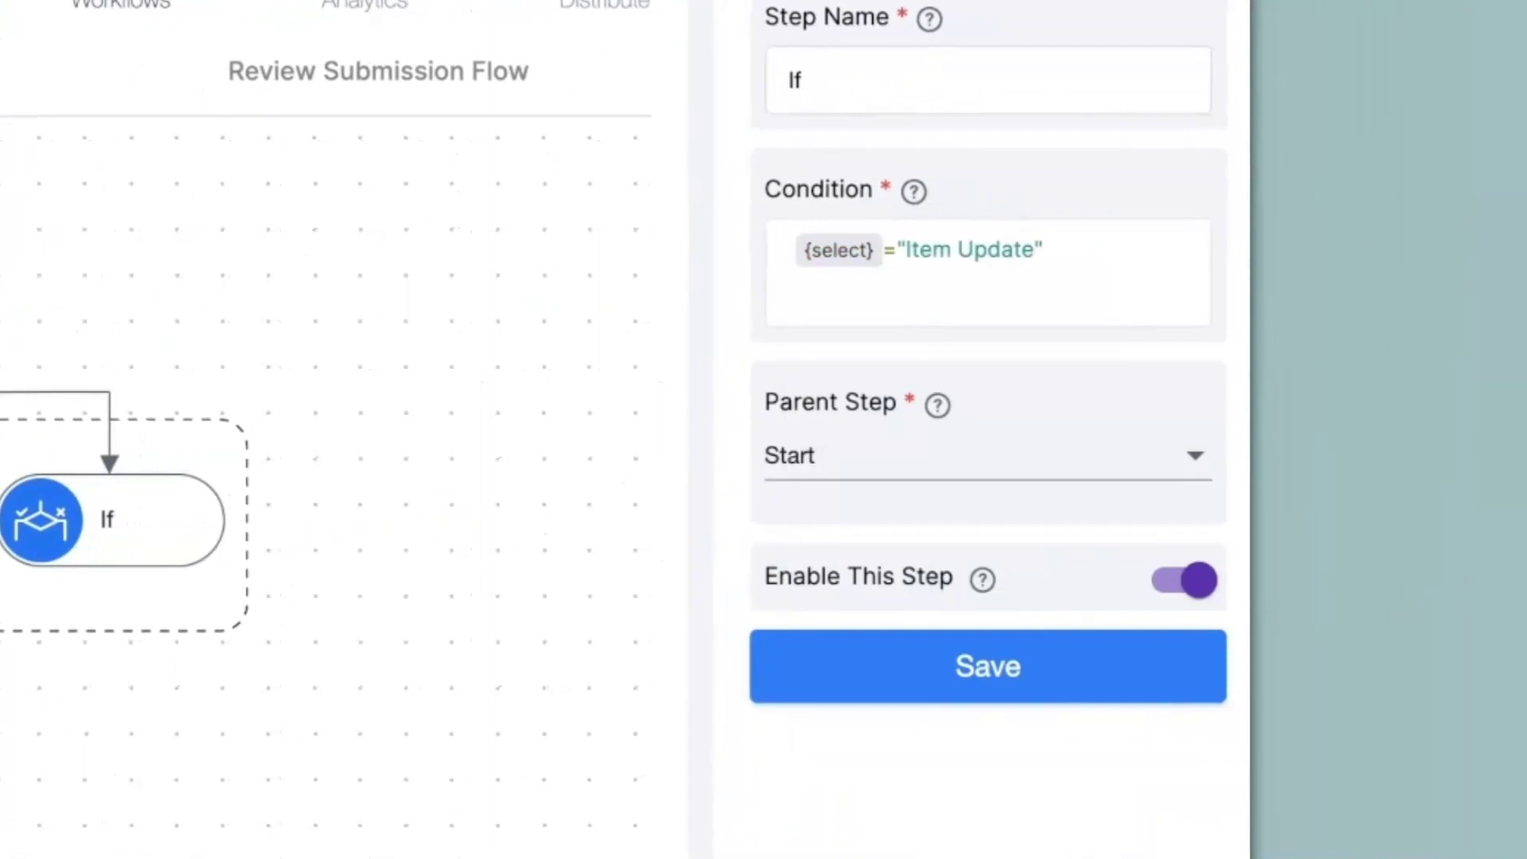
left_click(998, 666)
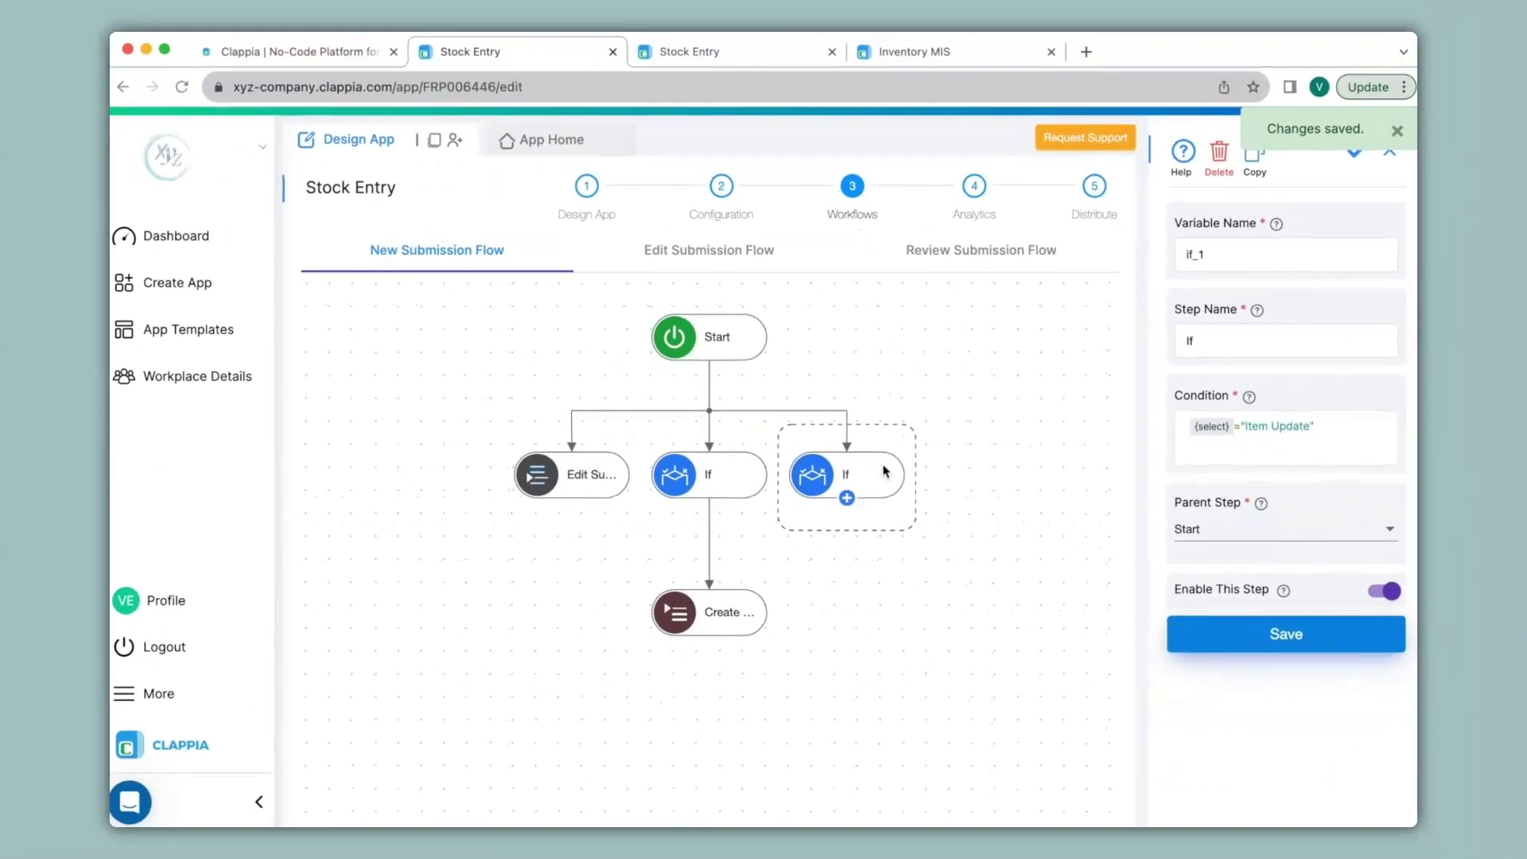
Set Edit Submission's Parent Step to If (if_1) and save it
left_click(556, 464)
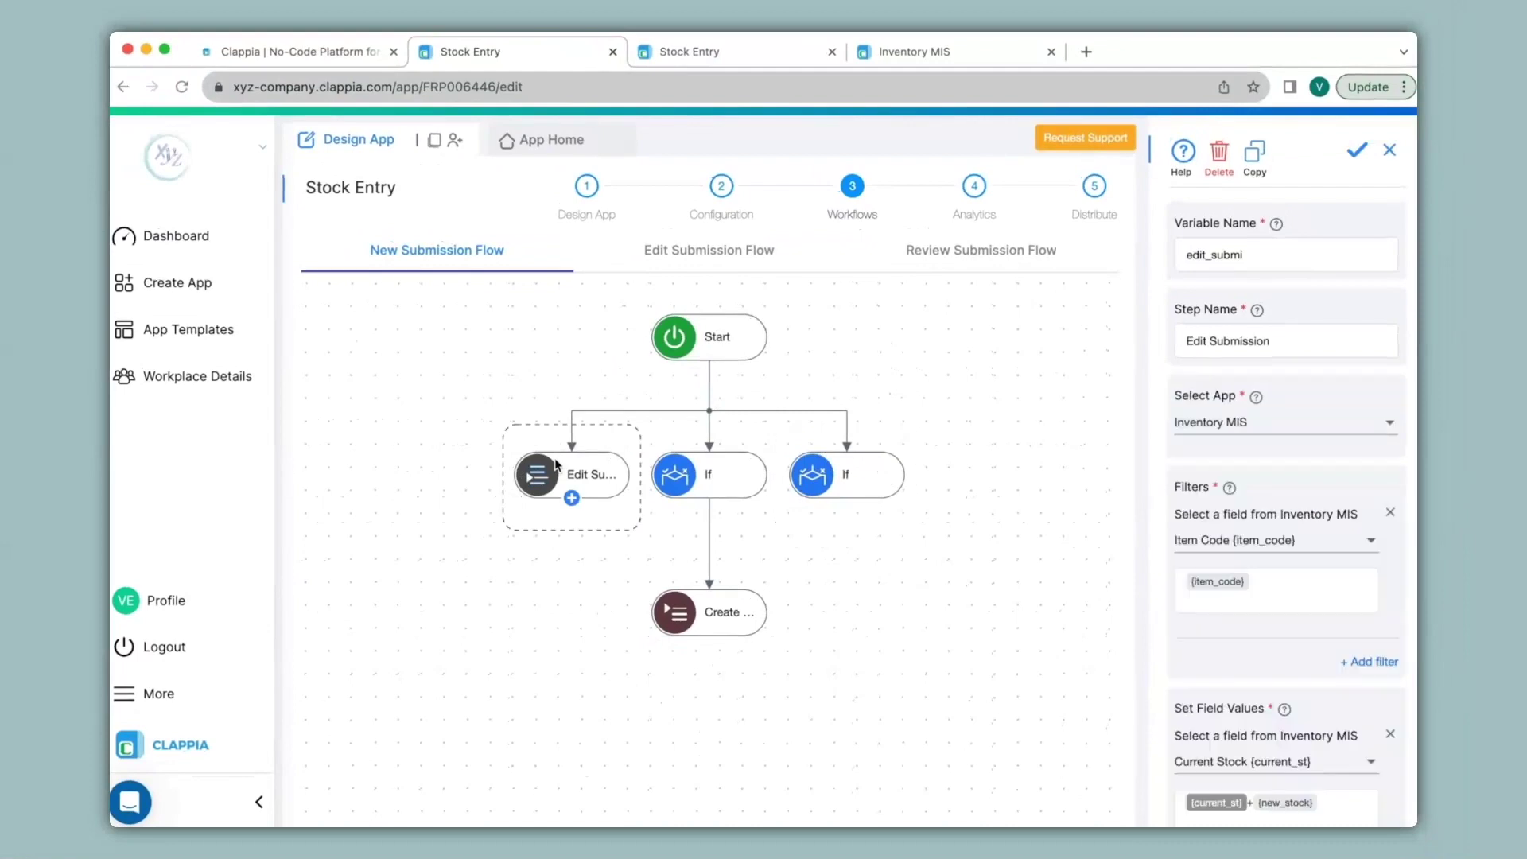
scroll(1259, 434, "down", 5)
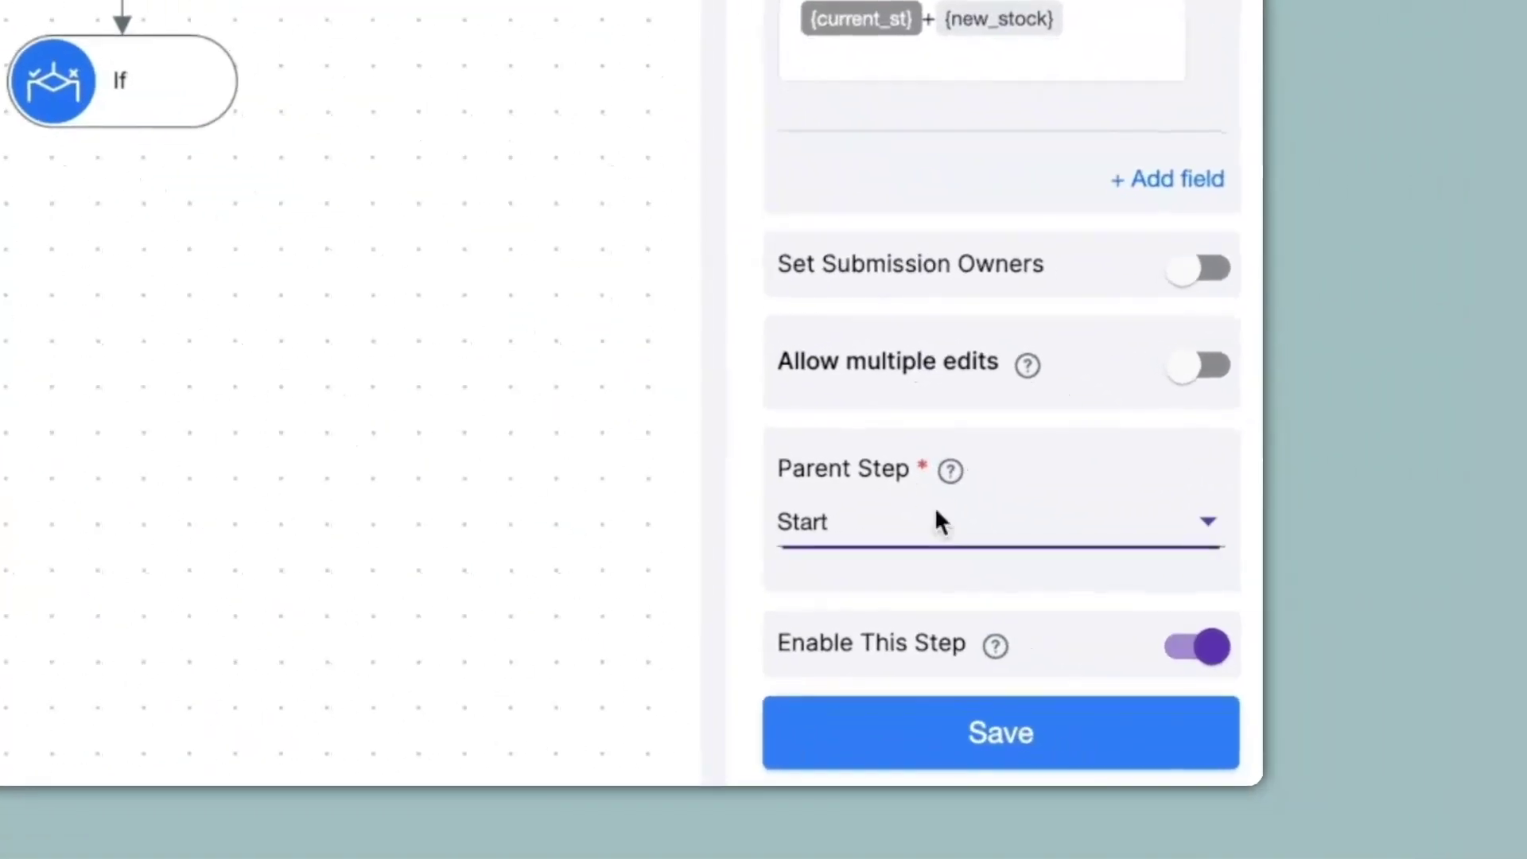
left_click(936, 512)
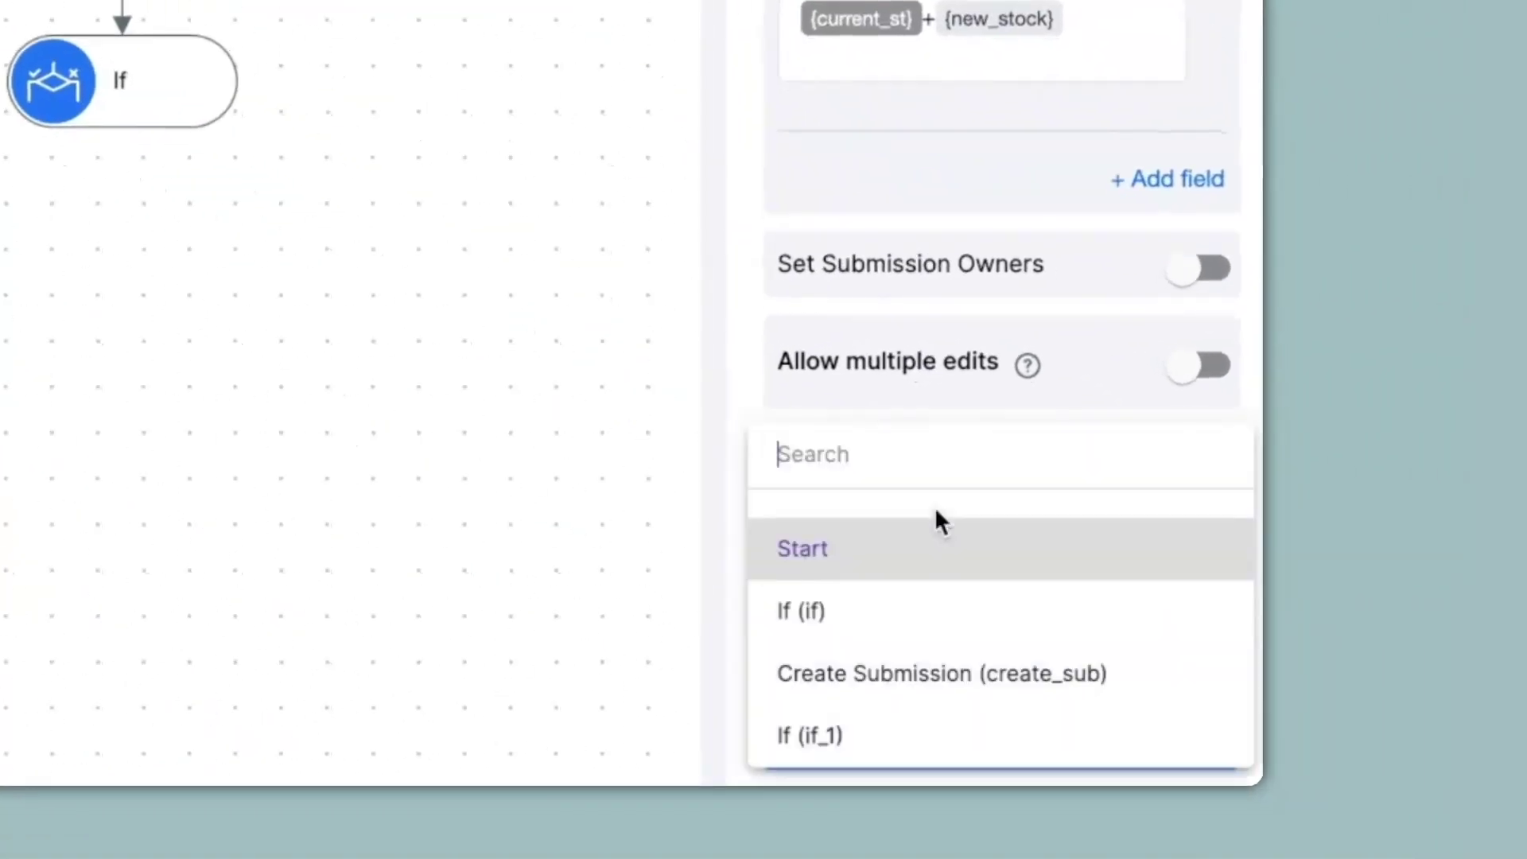
left_click(866, 739)
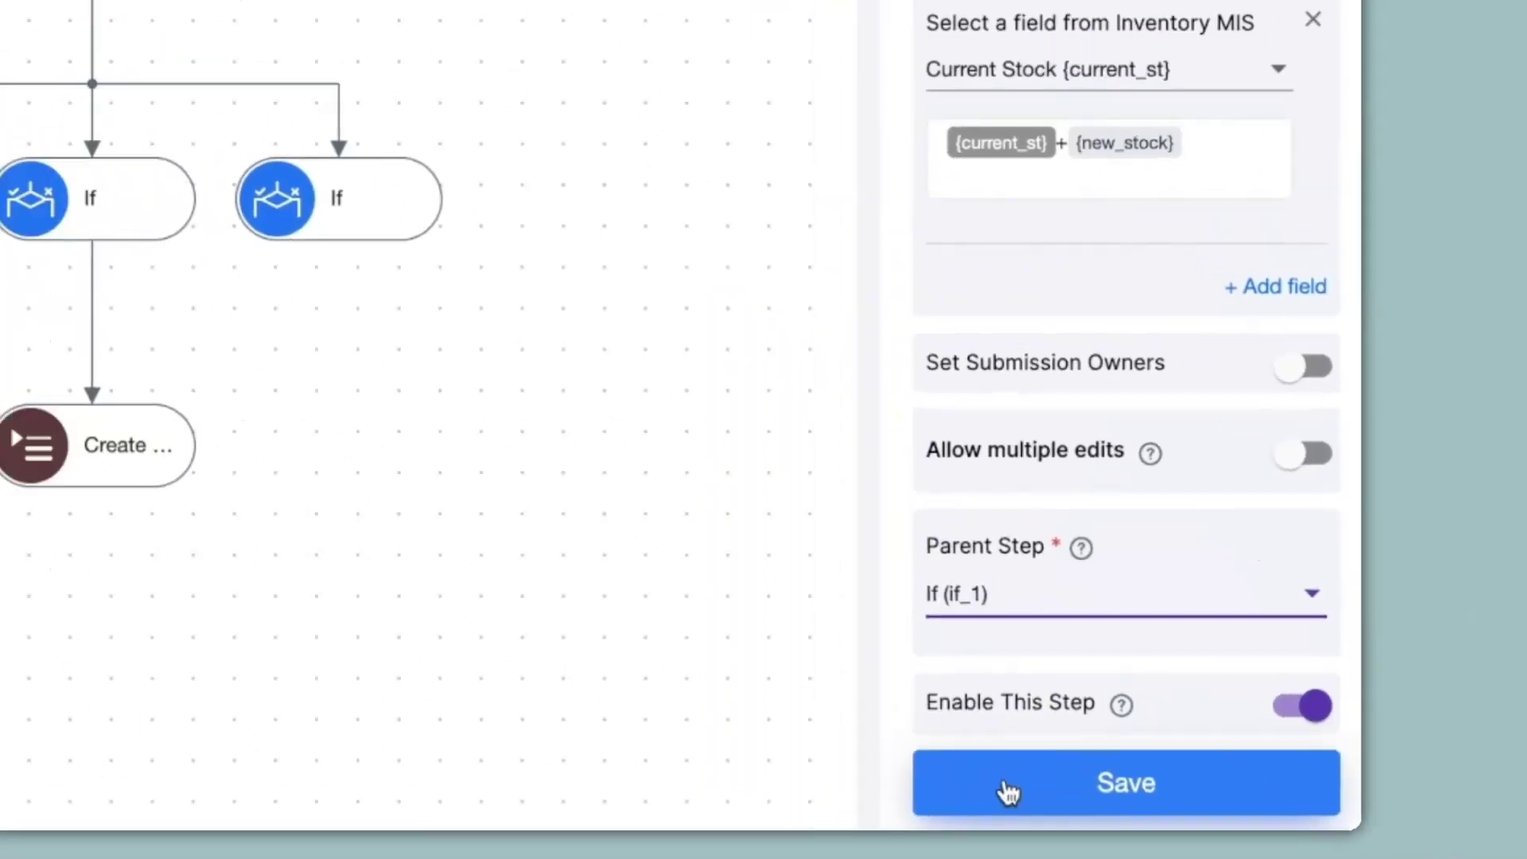
left_click(1009, 792)
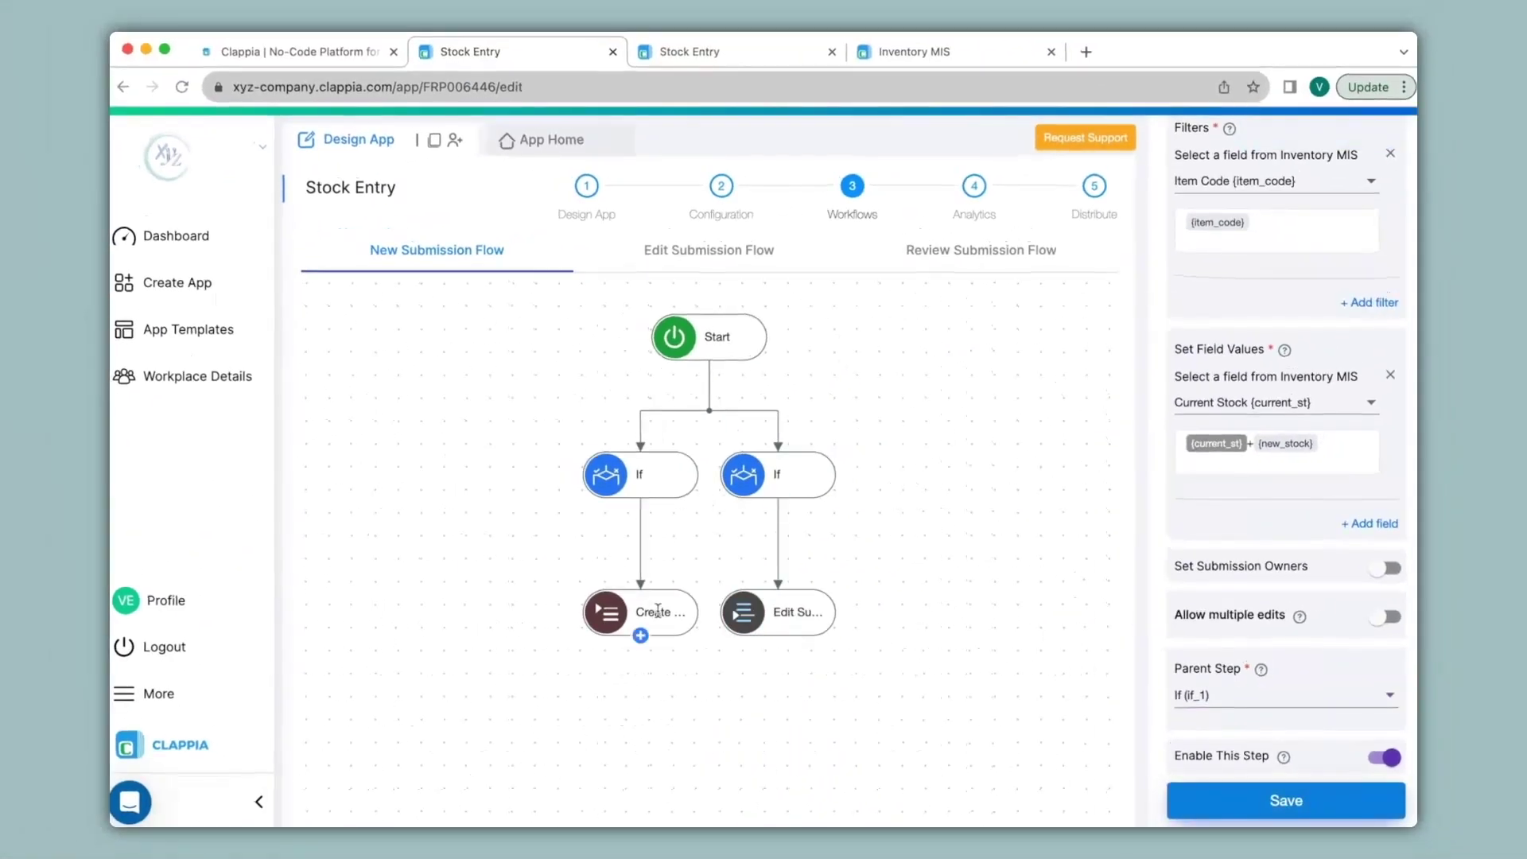
Check the Create Submission step, then choose New Item on the Stock Entry form
left_click(657, 610)
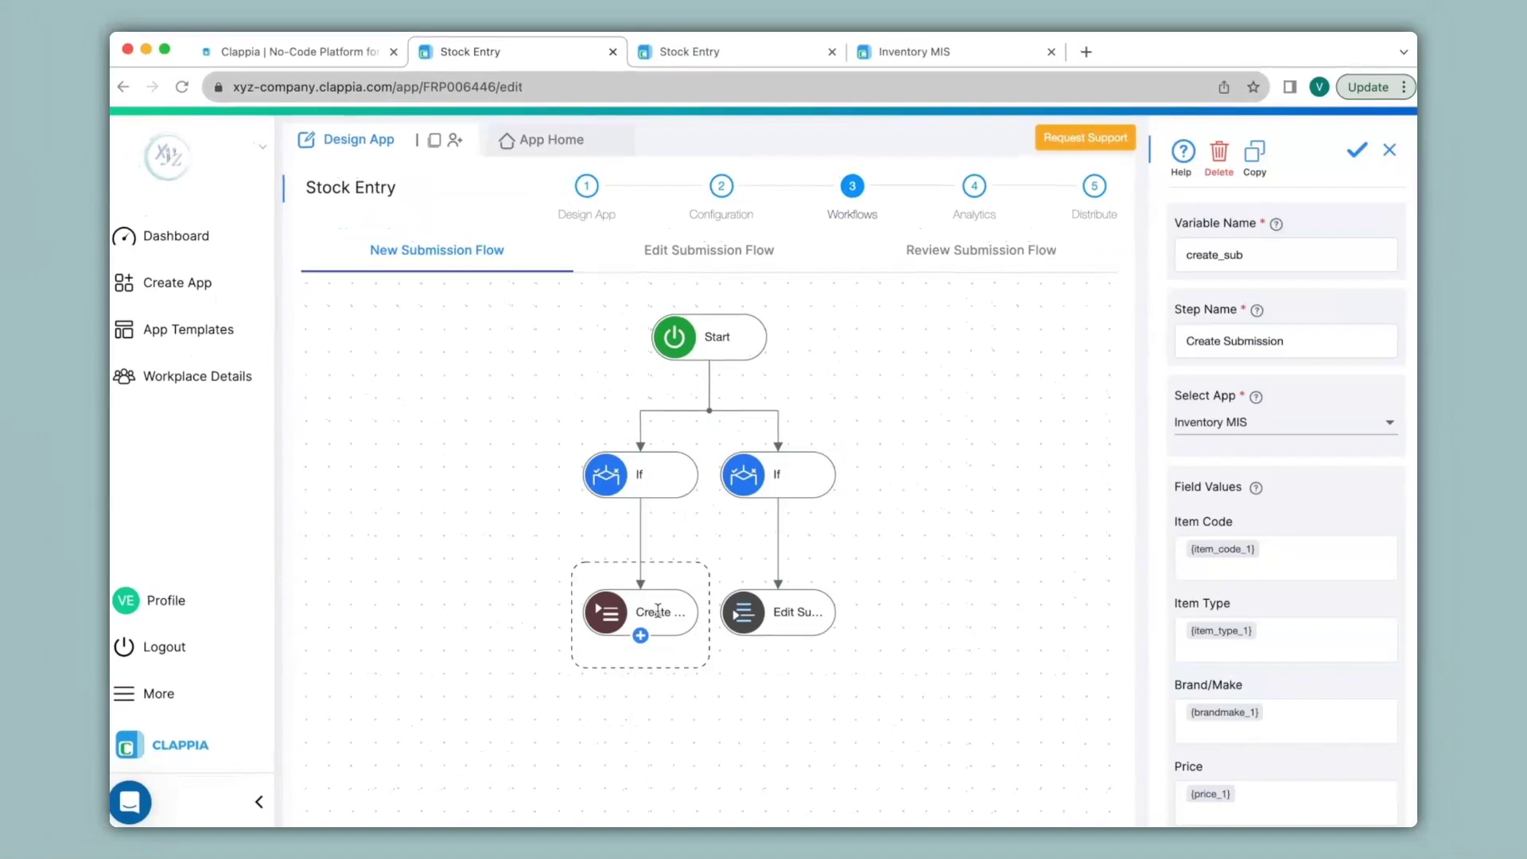
left_click(549, 140)
left_click(514, 316)
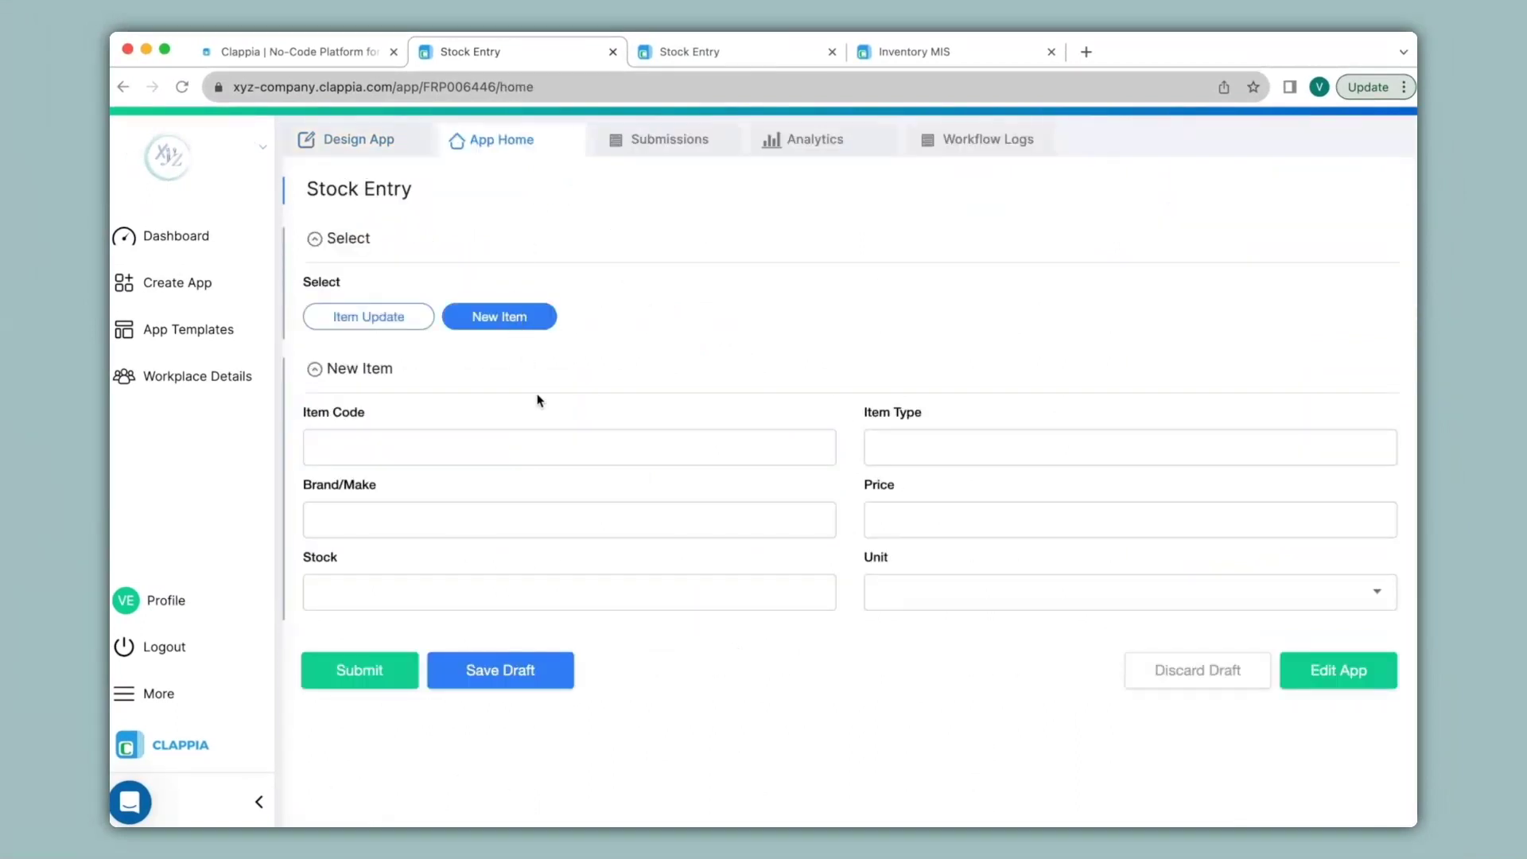
Fill New Item with ItemCode04, Laptop, Asus, 50000, stock 15, unit NA, then view Inventory MIS
left_click(542, 454)
type("ItemCode04")
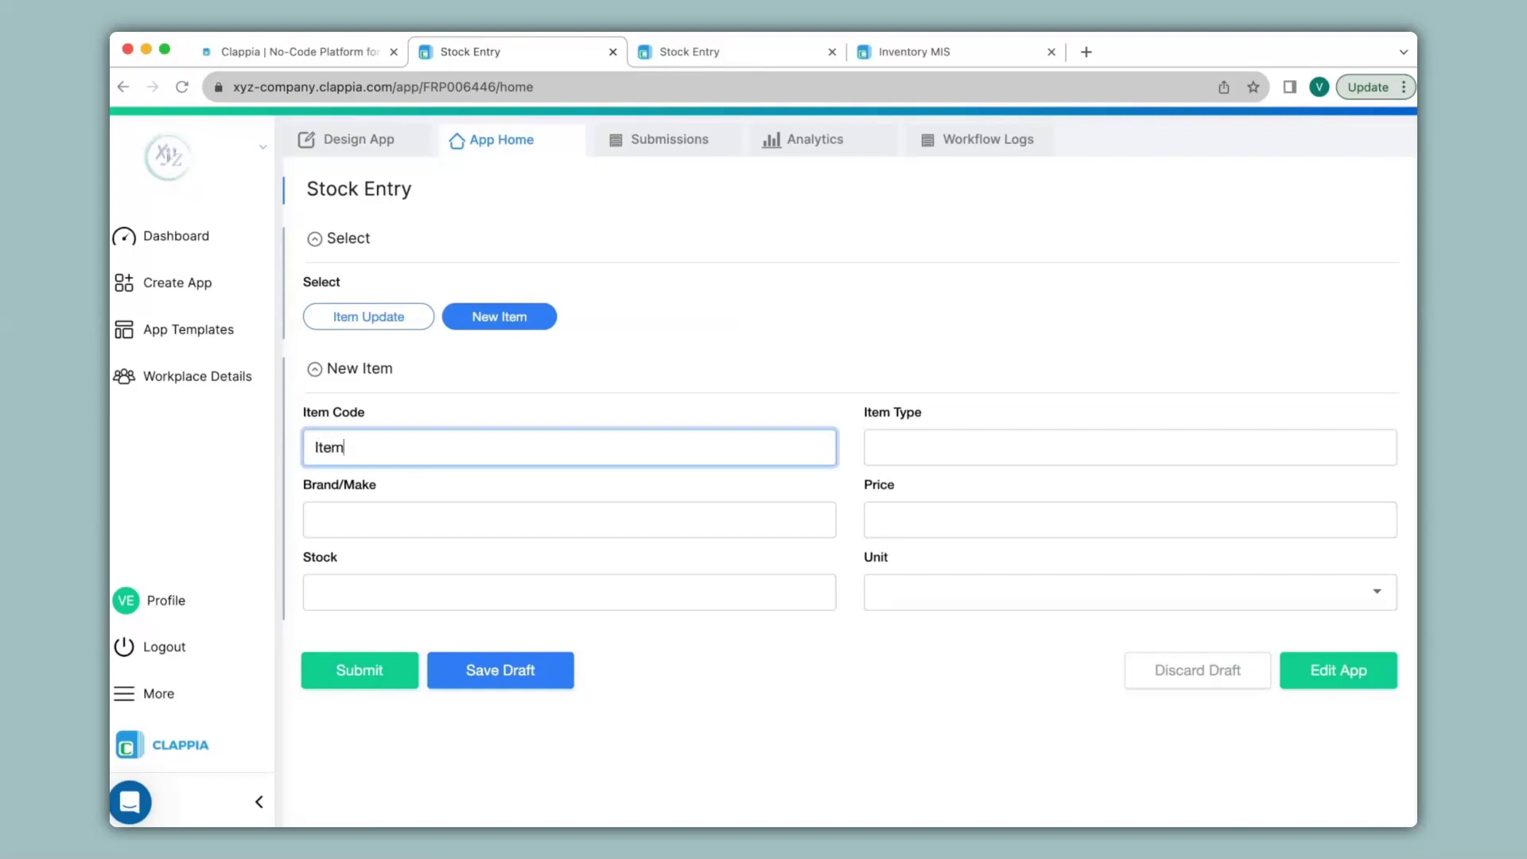
key("Tab")
type("Laptop")
key("Tab")
type("Asus")
key("Tab")
type("50000\t15")
key("Tab")
left_click(954, 695)
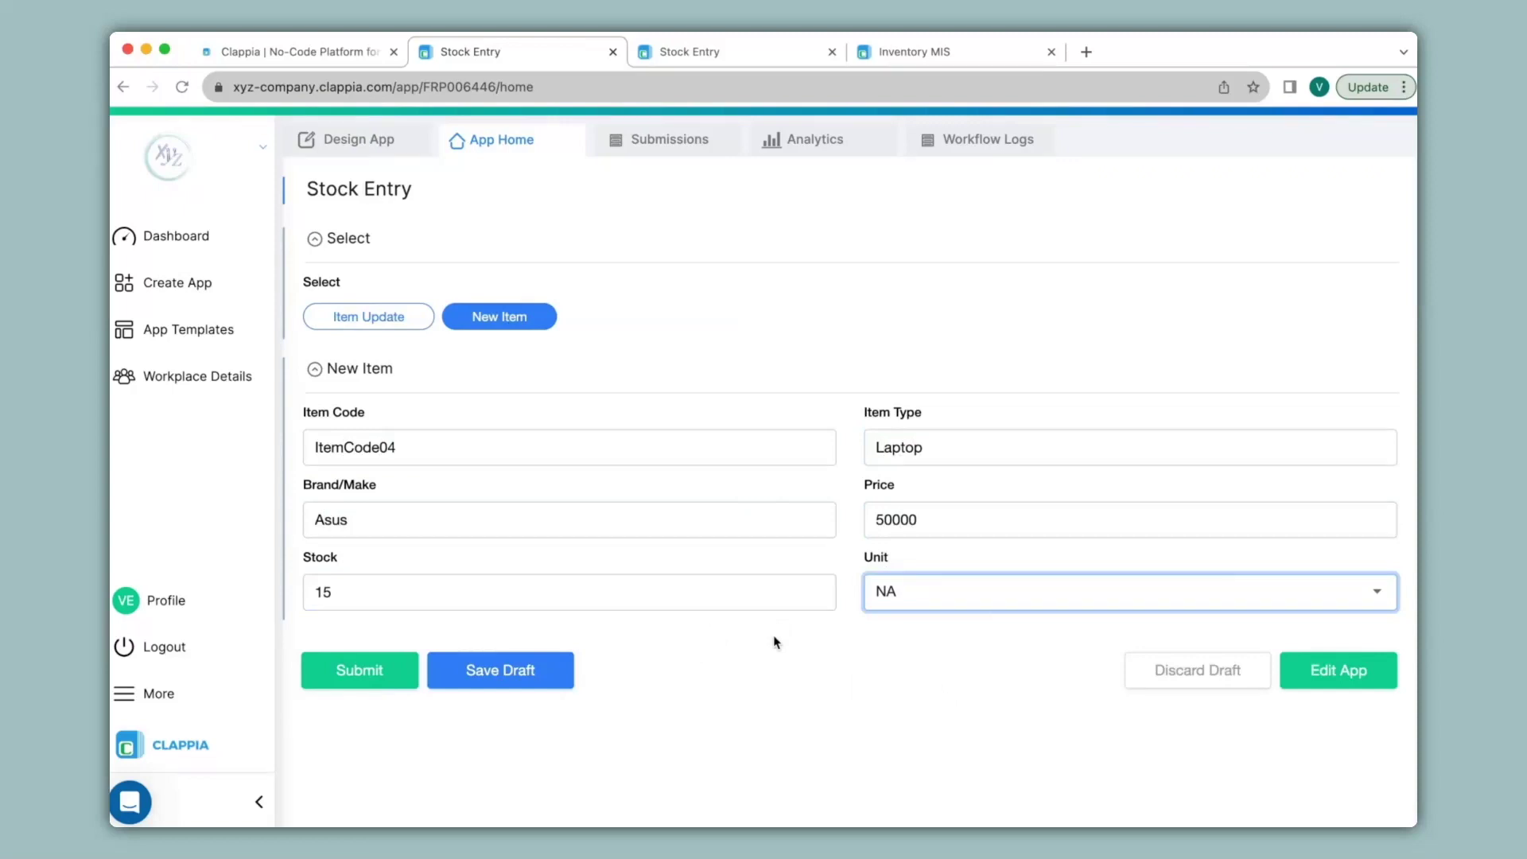
left_click(831, 51)
left_click(764, 51)
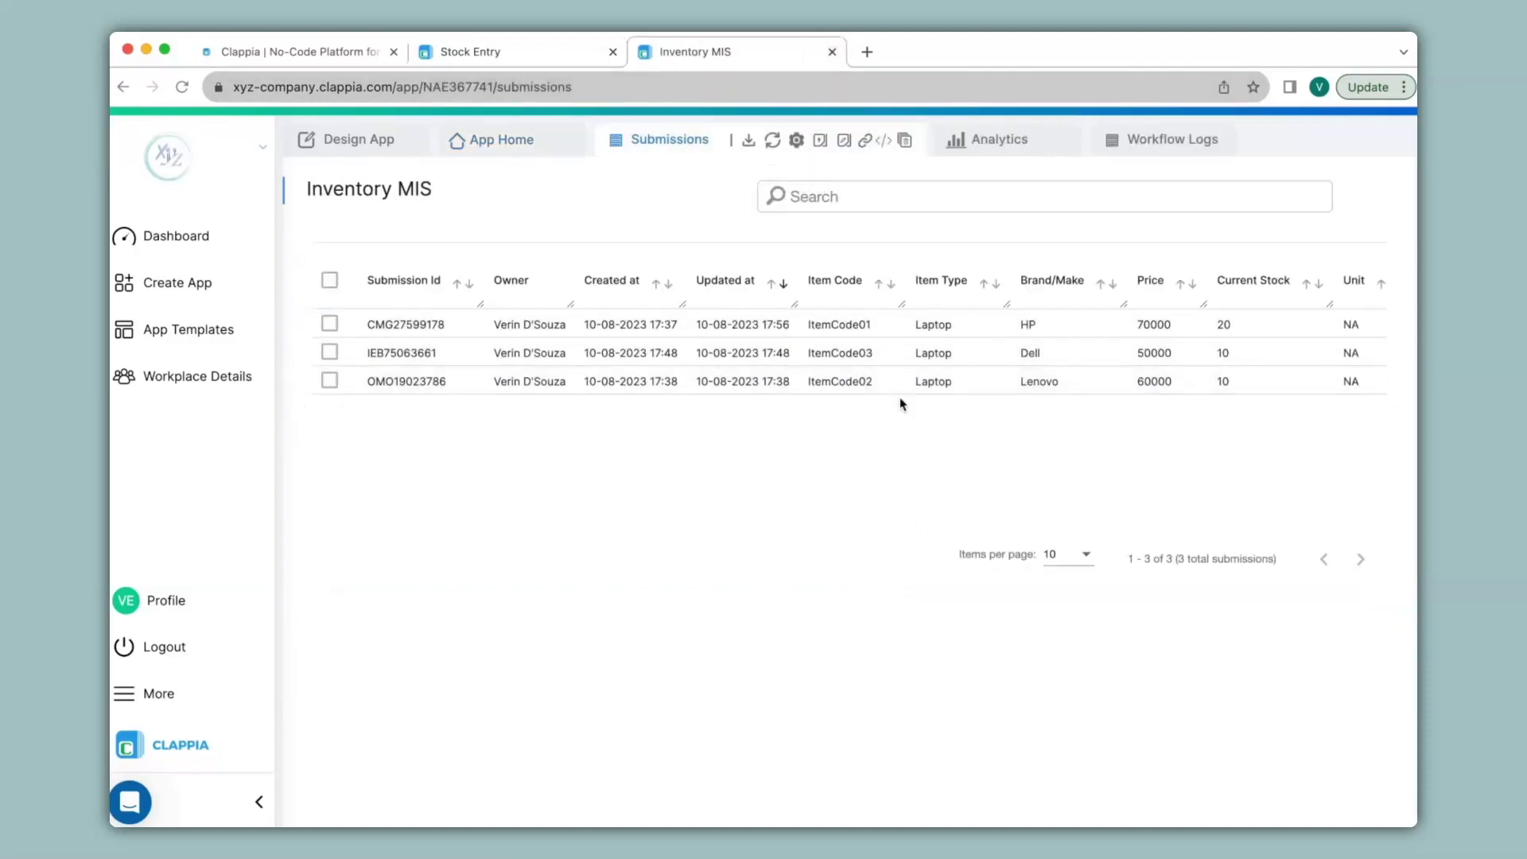
Submit the ItemCode04 New Item entry and confirm it appears in Inventory MIS
left_click(504, 61)
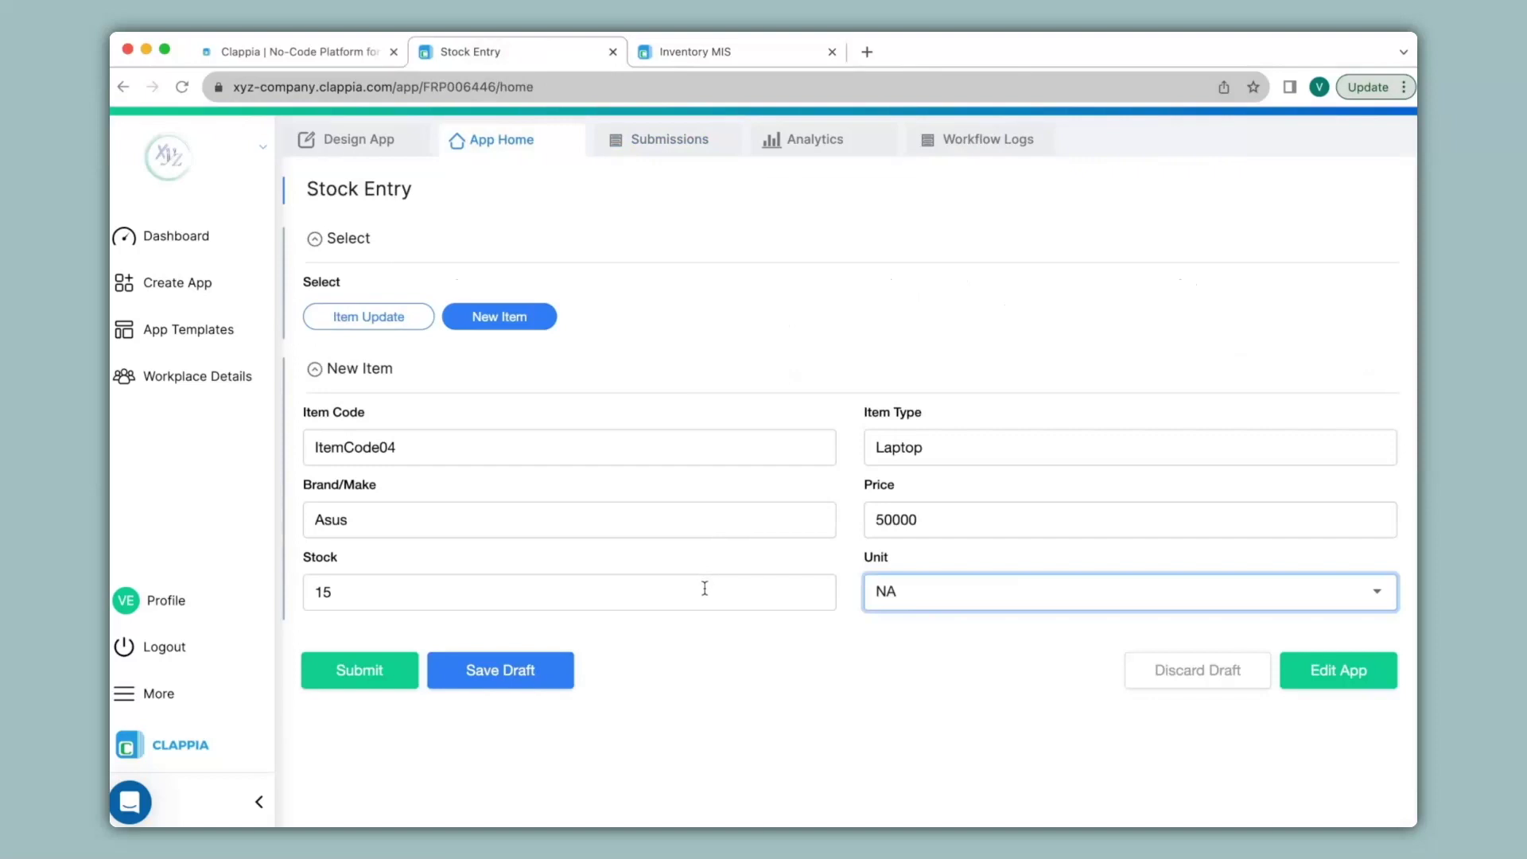
left_click(388, 682)
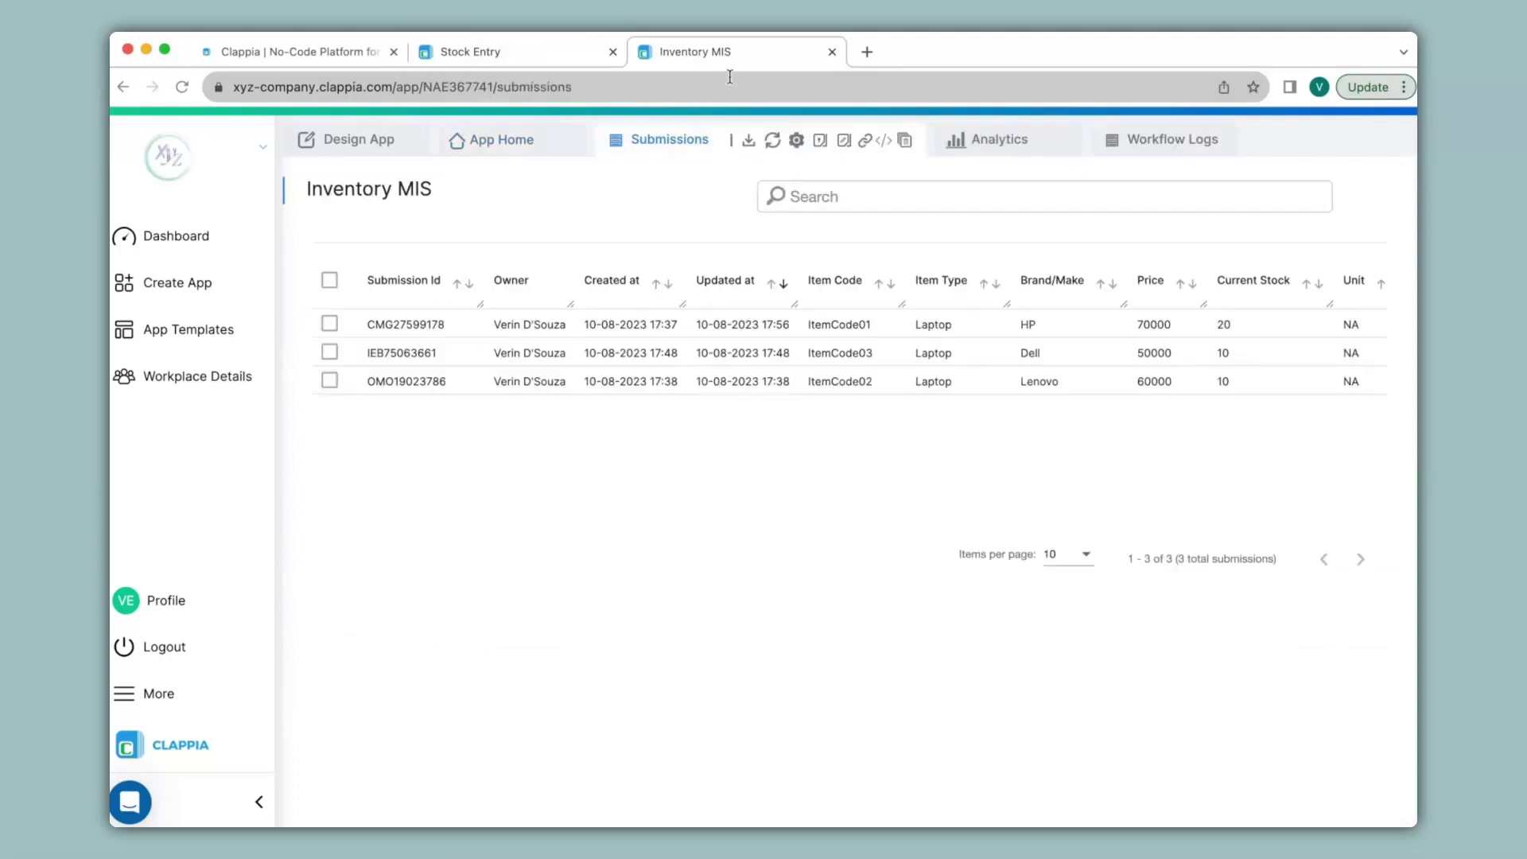
left_click(771, 145)
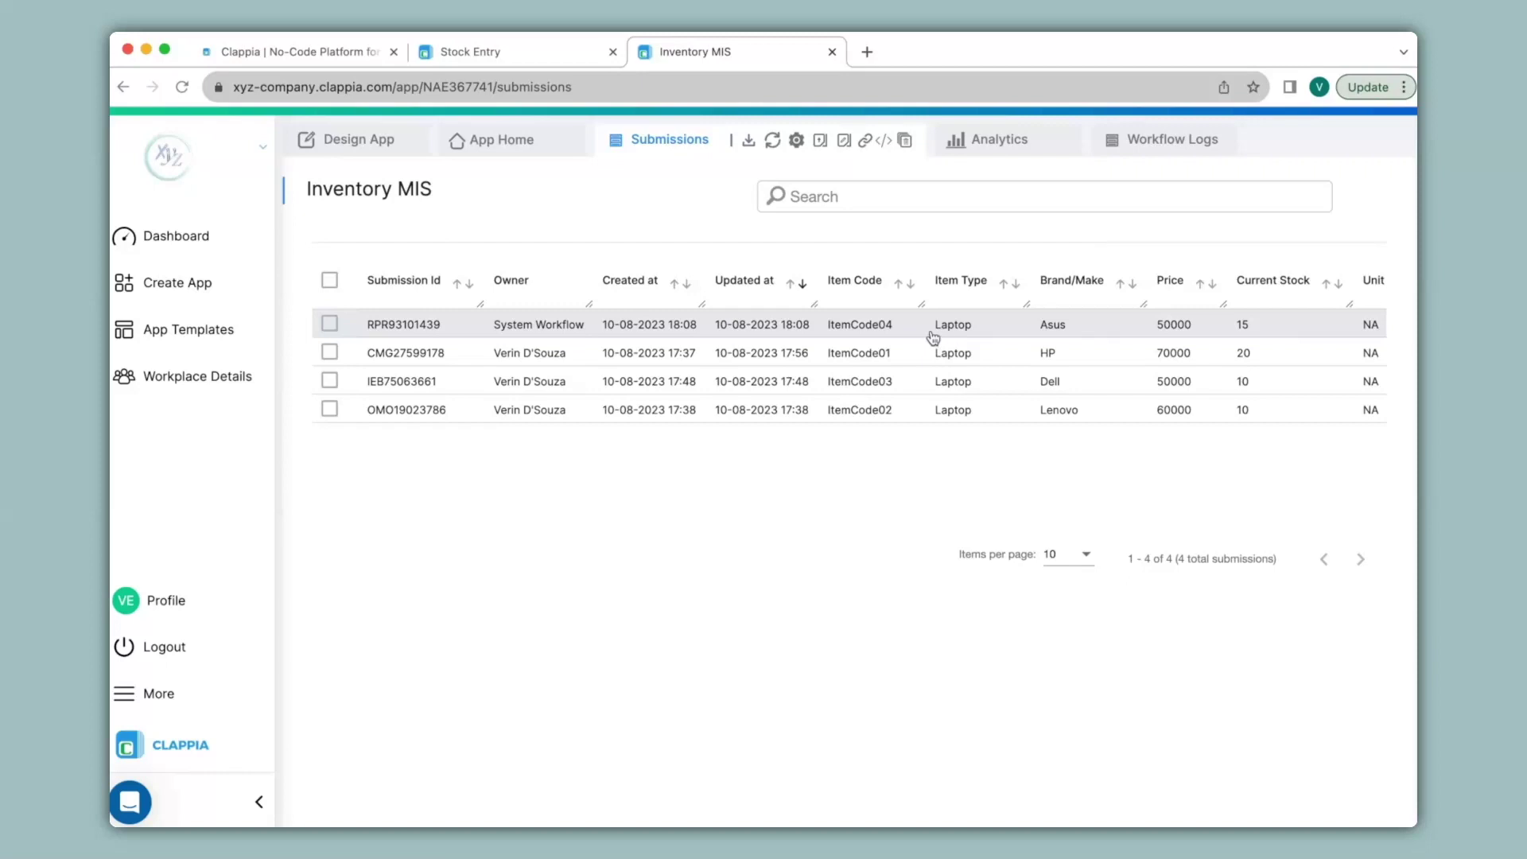
left_click(533, 47)
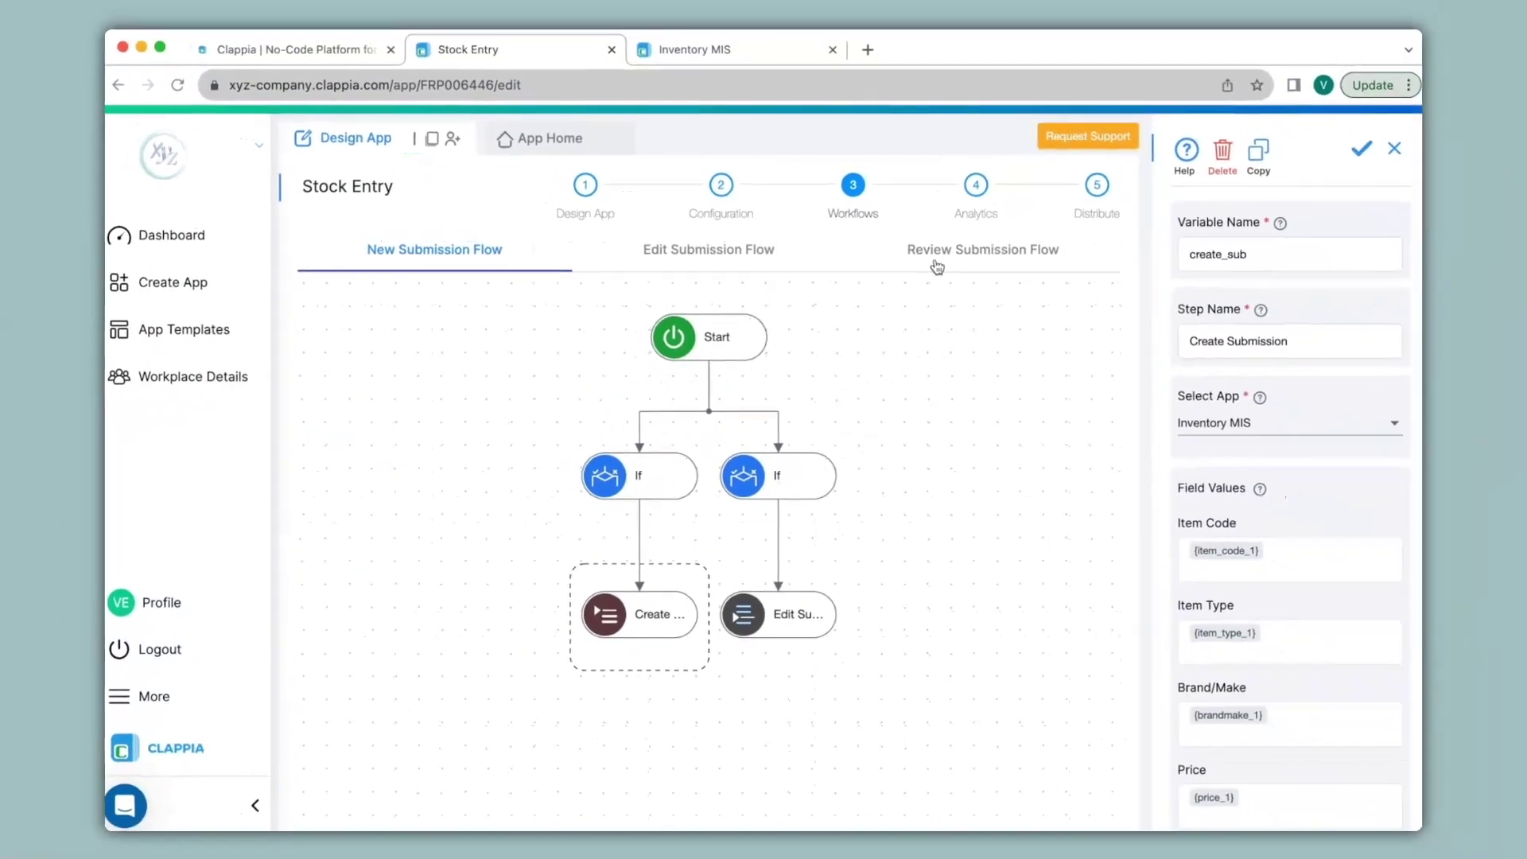
left_click(539, 140)
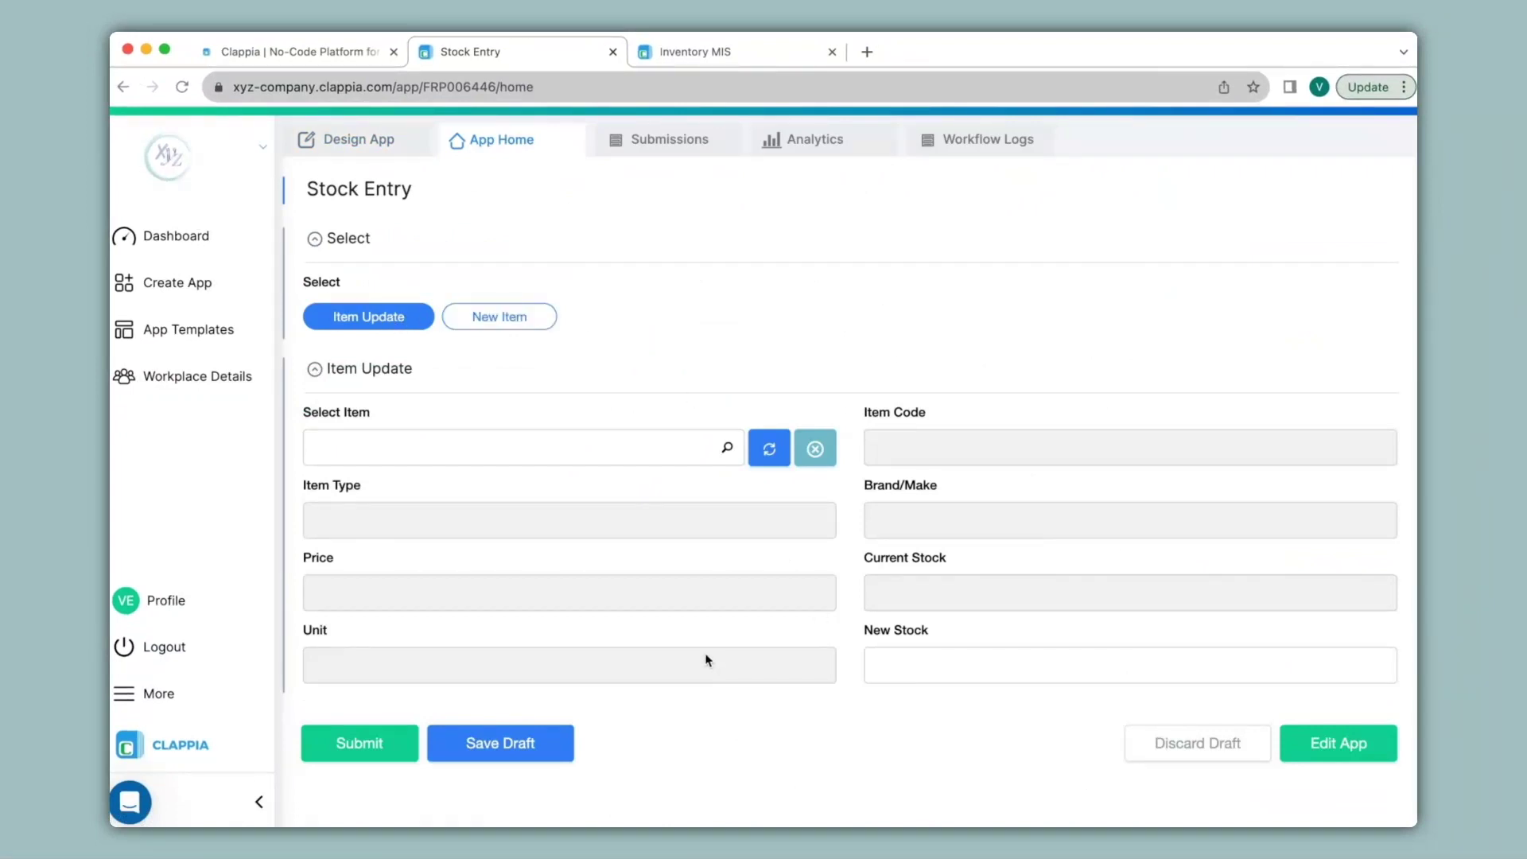
left_click(697, 147)
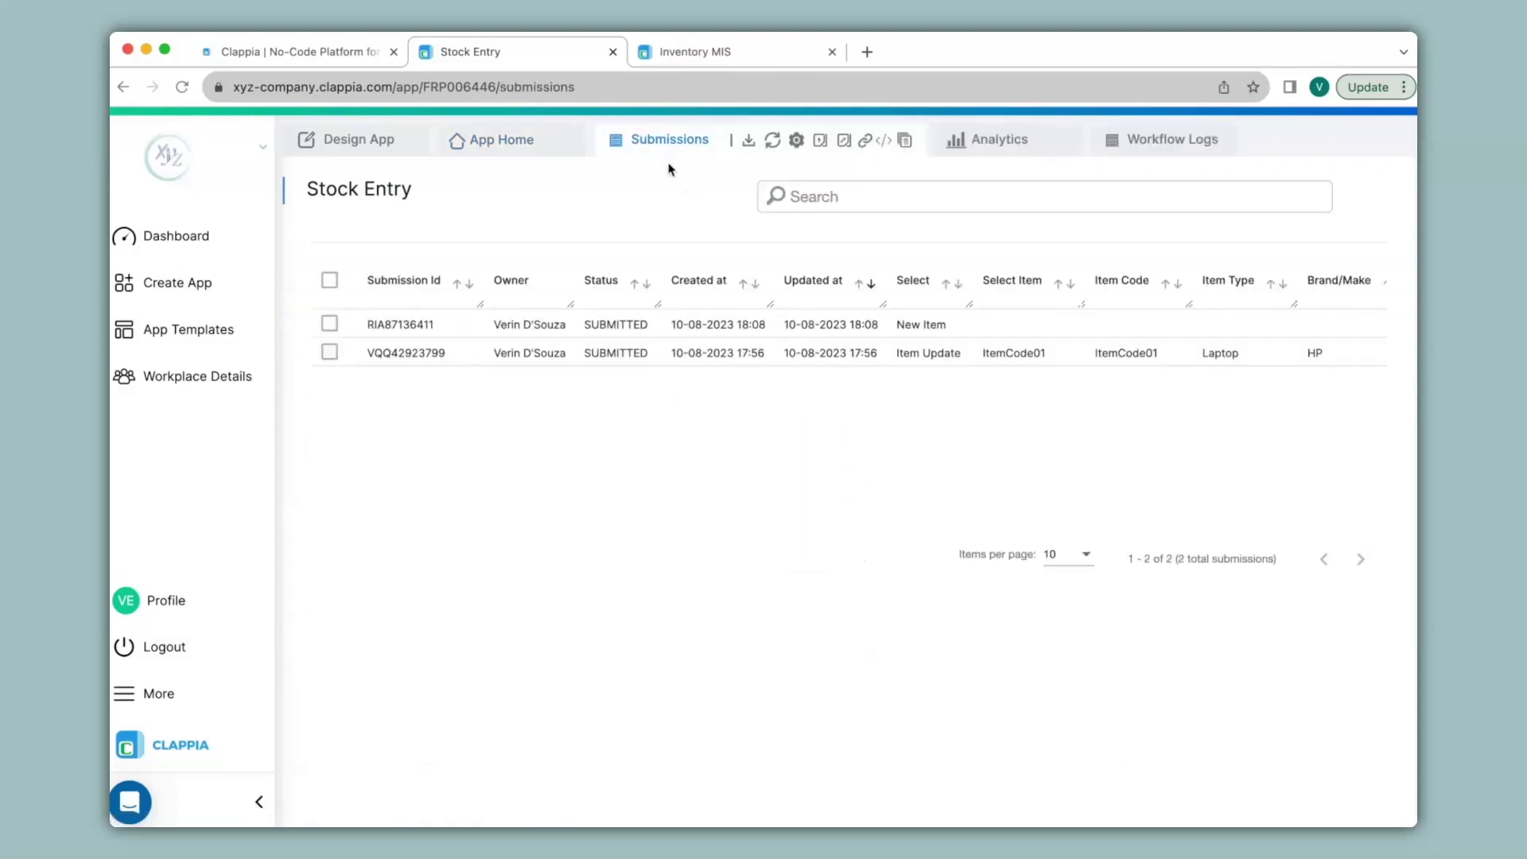
left_click(670, 364)
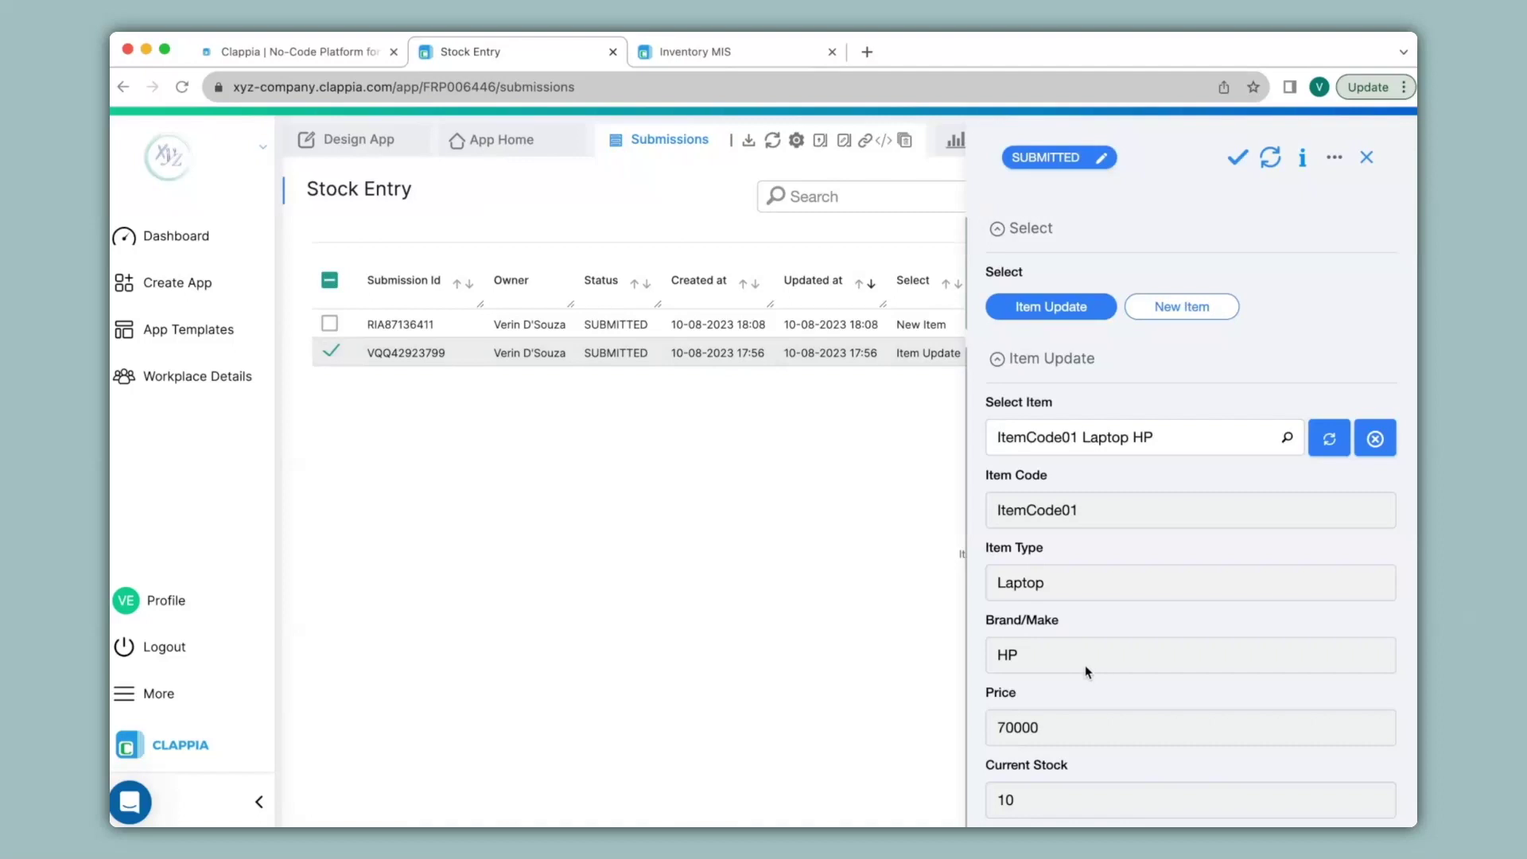
scroll(1085, 664, "down", 3)
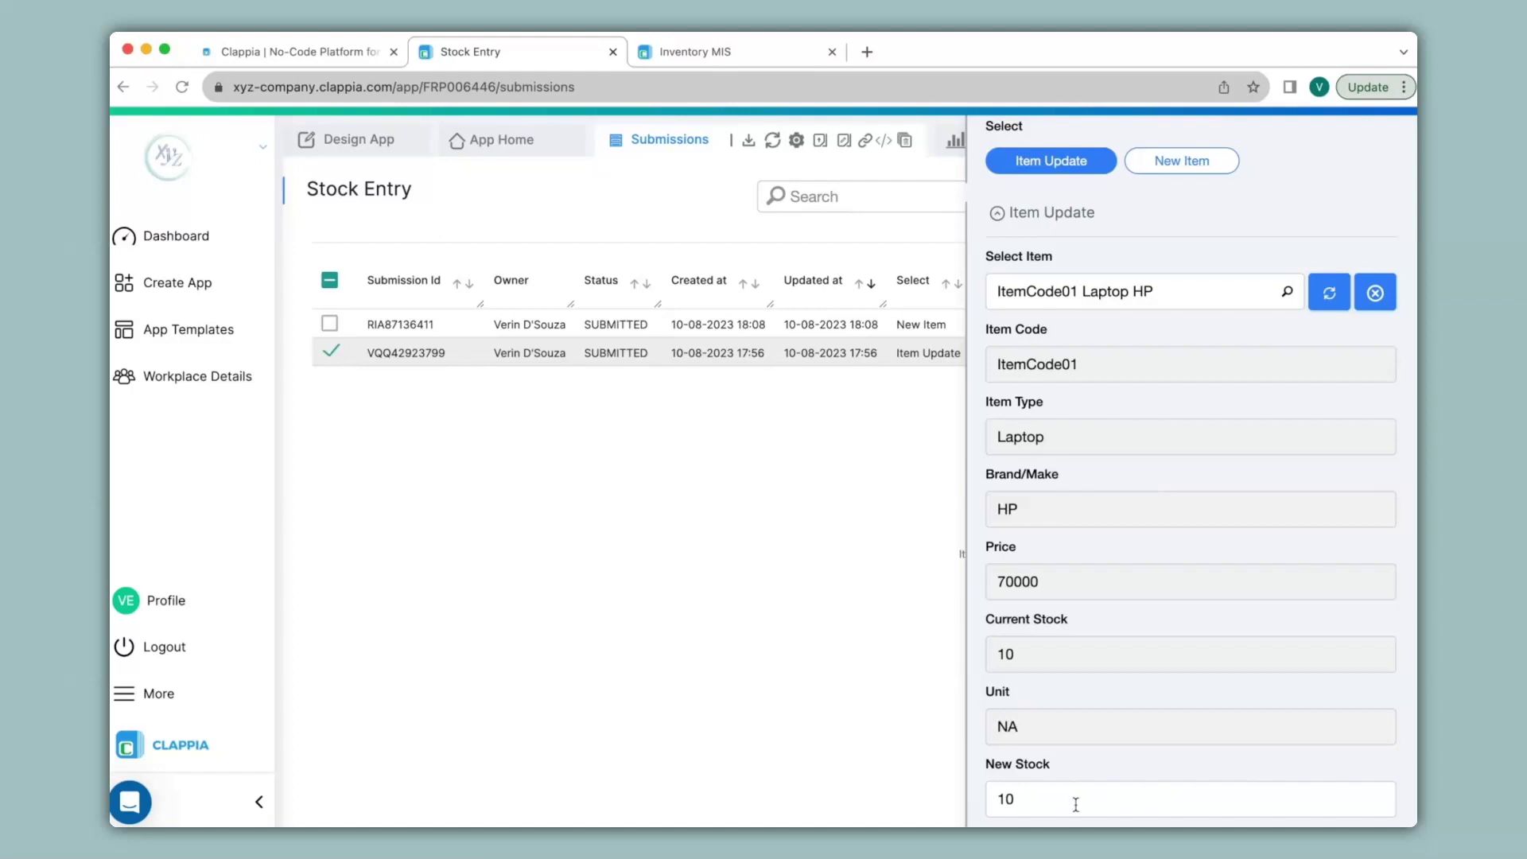
left_click(385, 151)
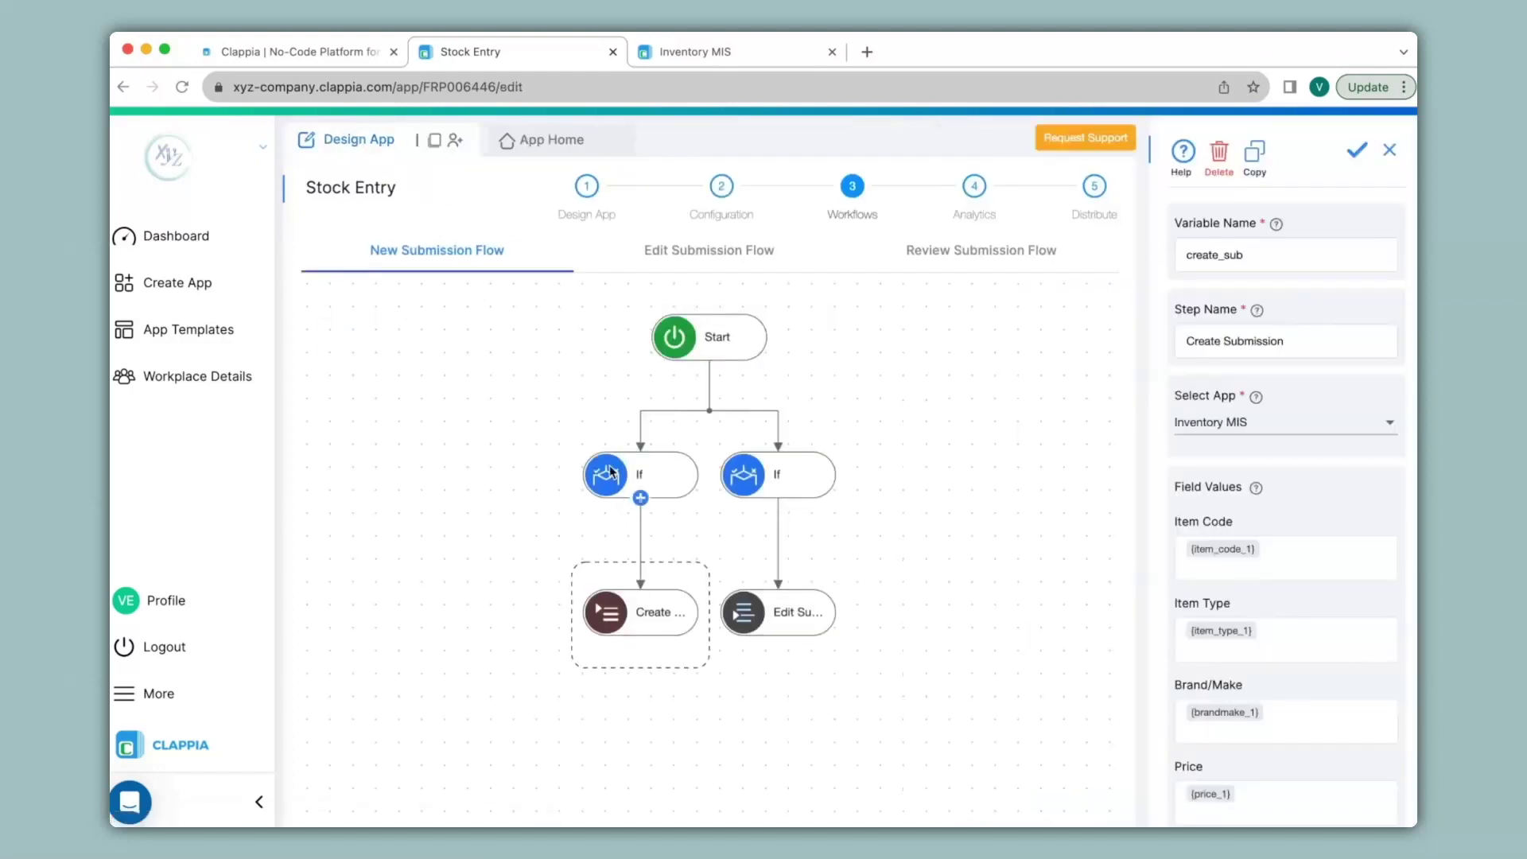
Add an Edit Submission step to the Edit Submission Flow and review its settings
left_click(693, 252)
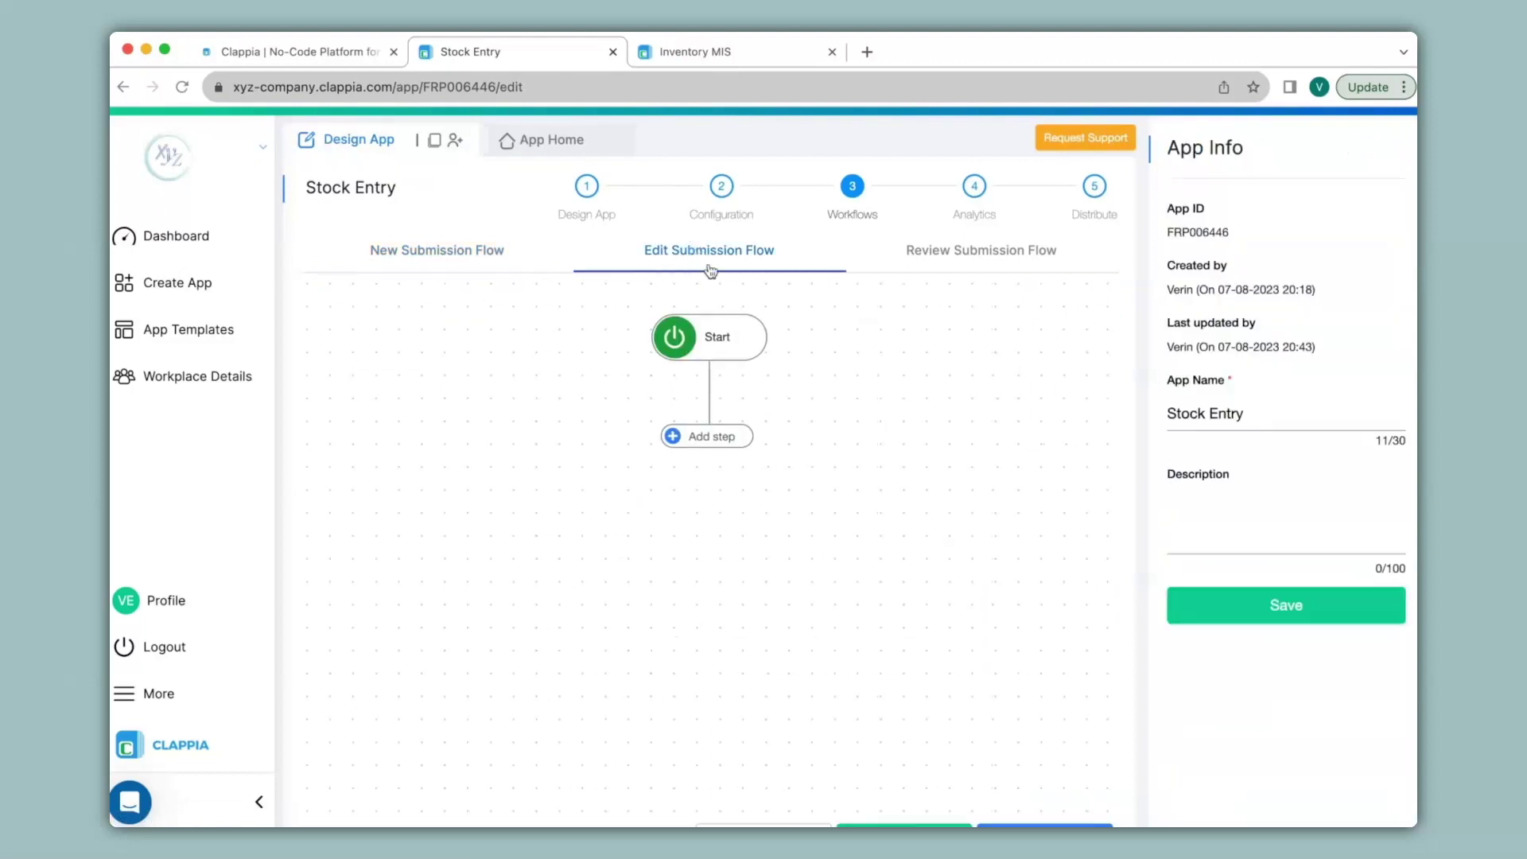
left_click(710, 437)
left_click(567, 661)
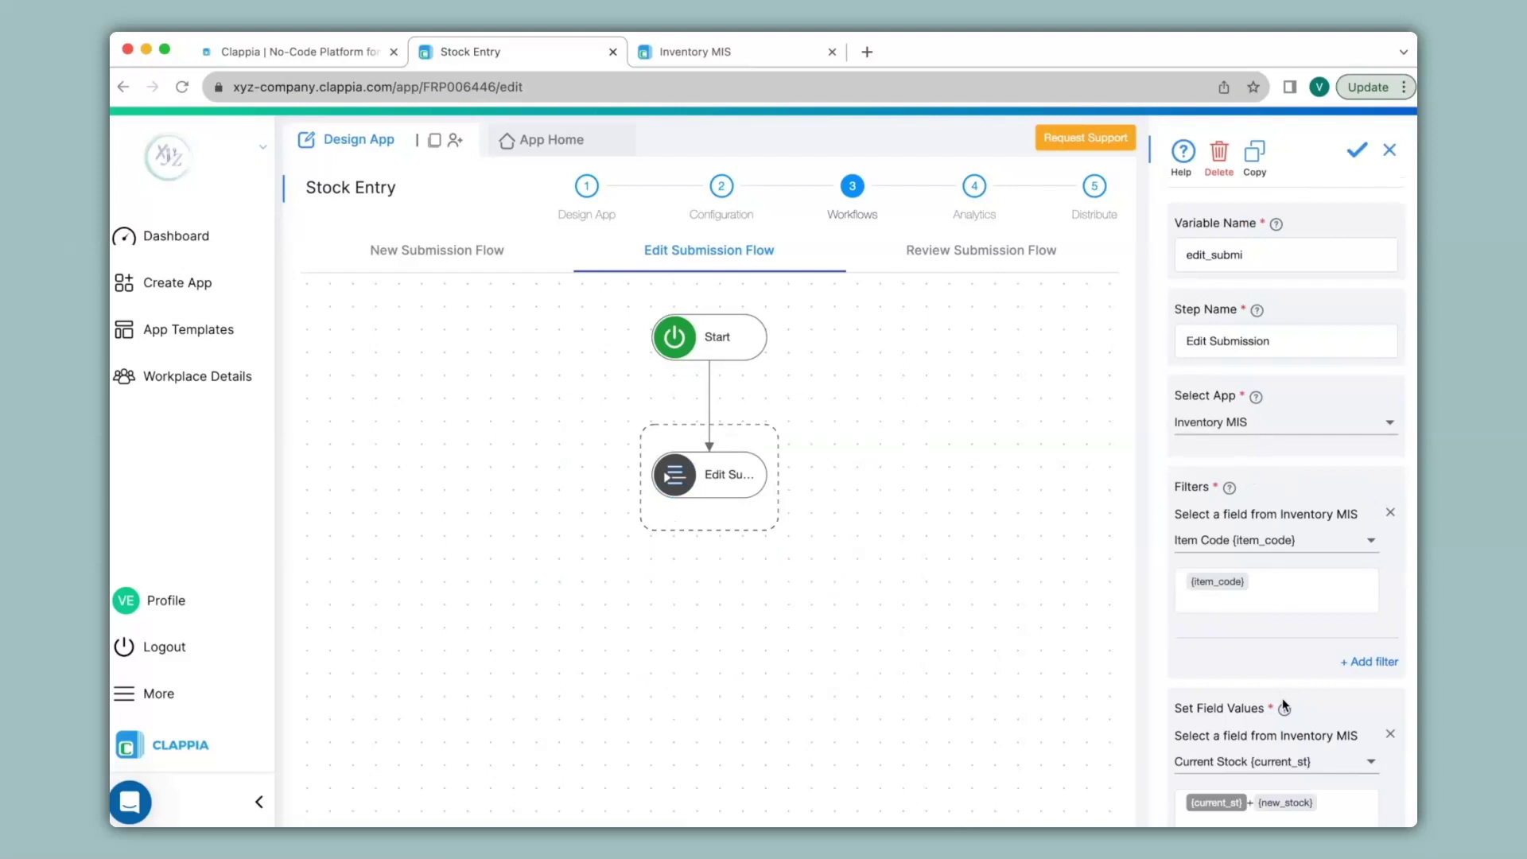
left_click(494, 250)
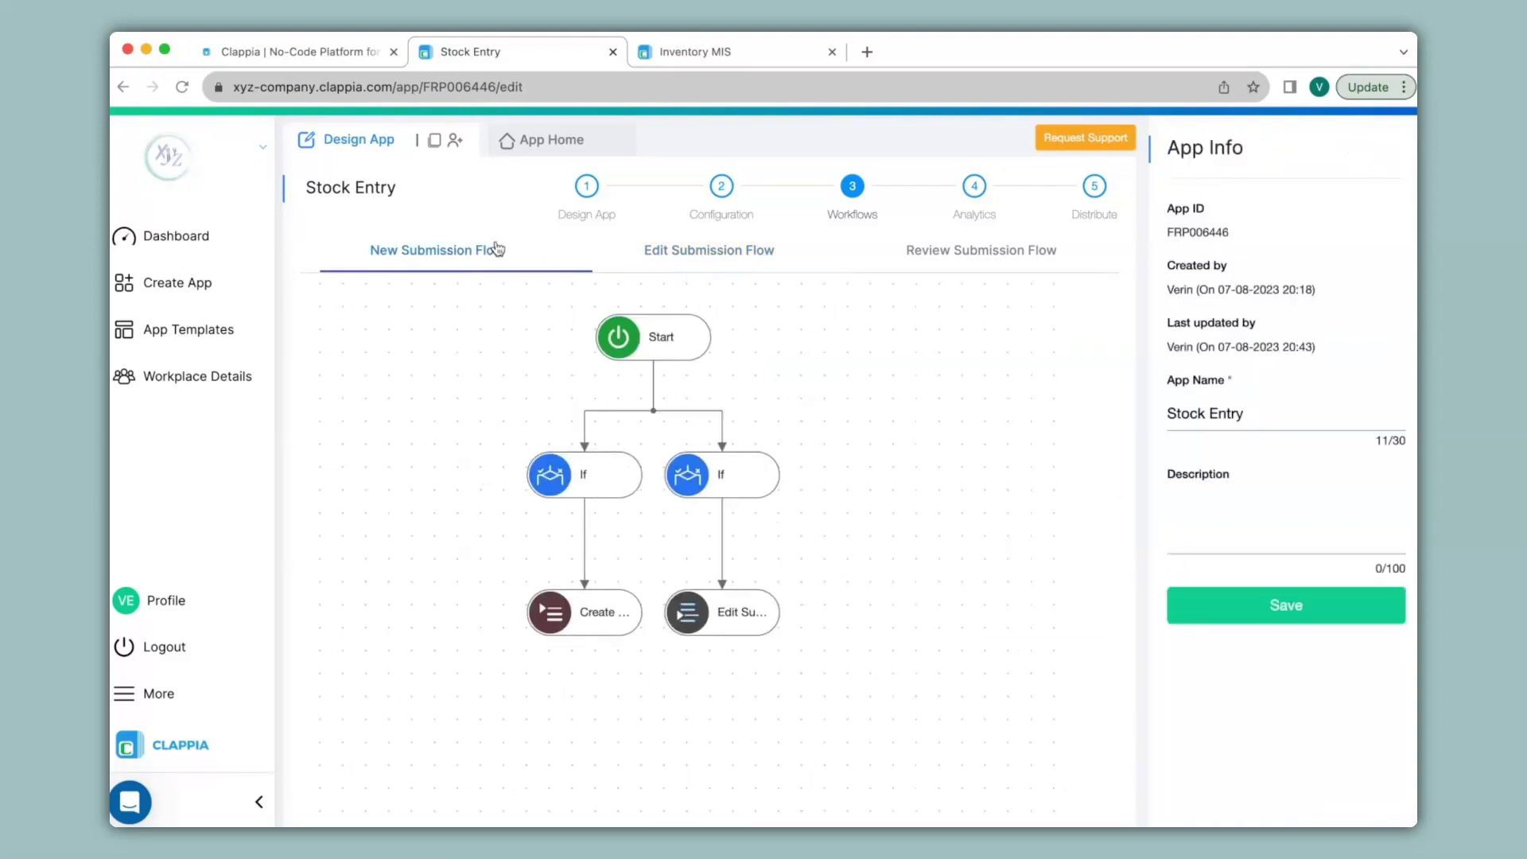
left_click(803, 628)
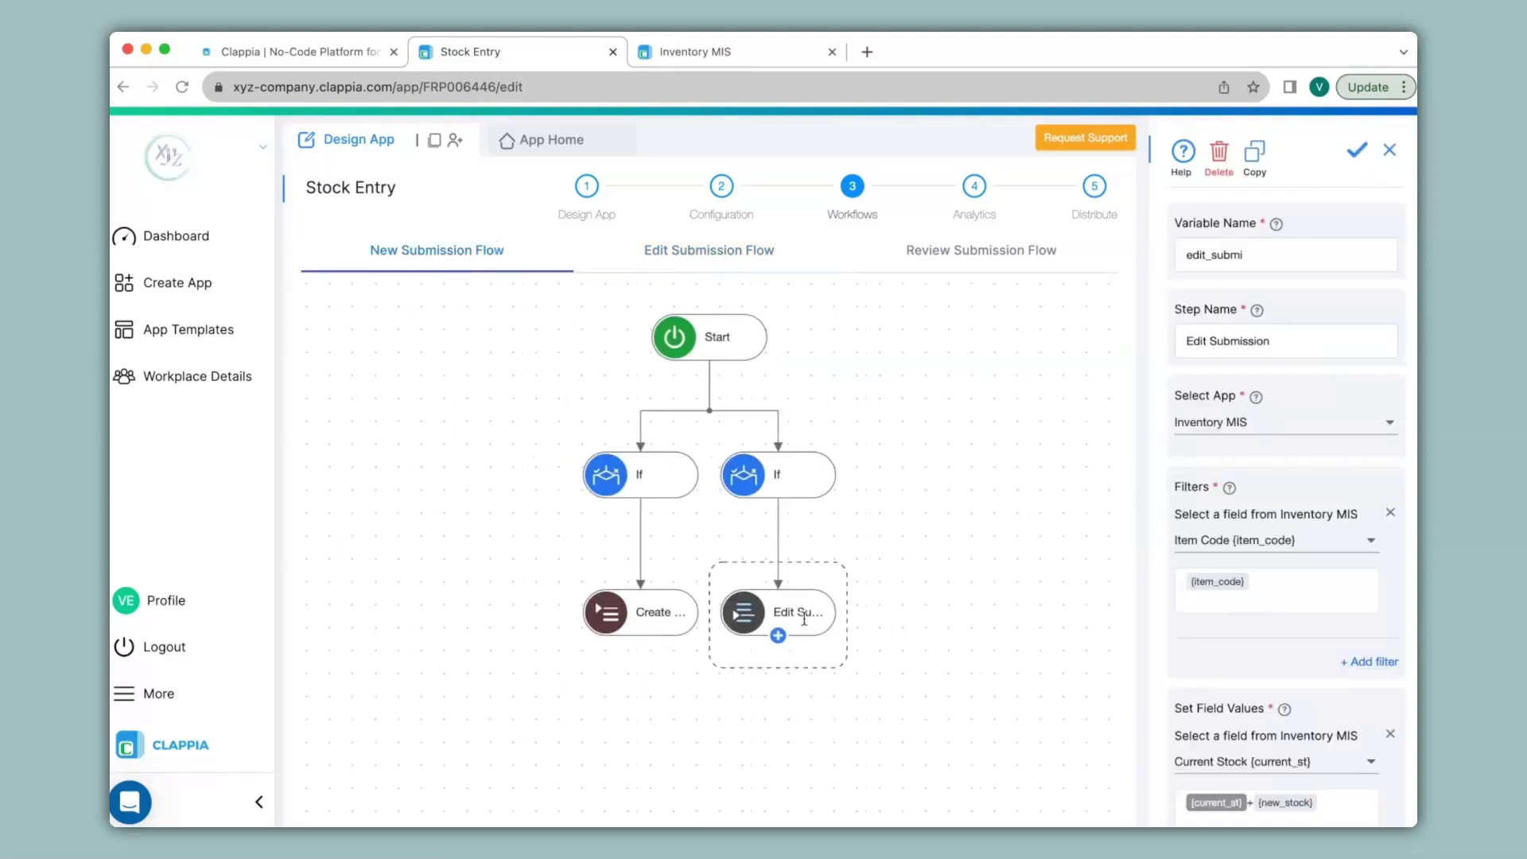
left_click(521, 140)
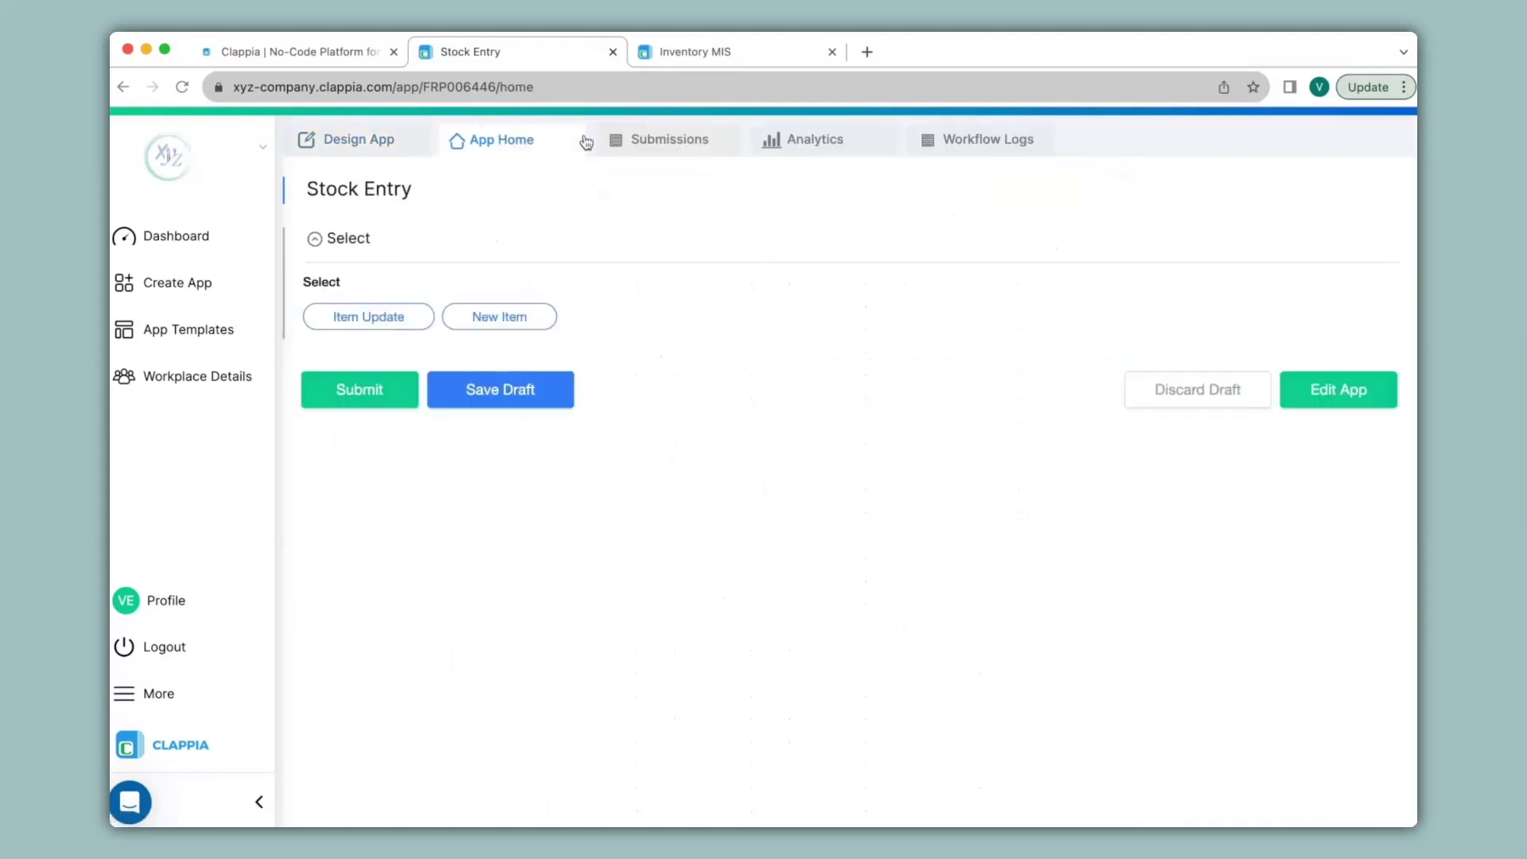
Change New Stock to 5 in the ItemCode01 Item Update submission
left_click(668, 140)
left_click(641, 356)
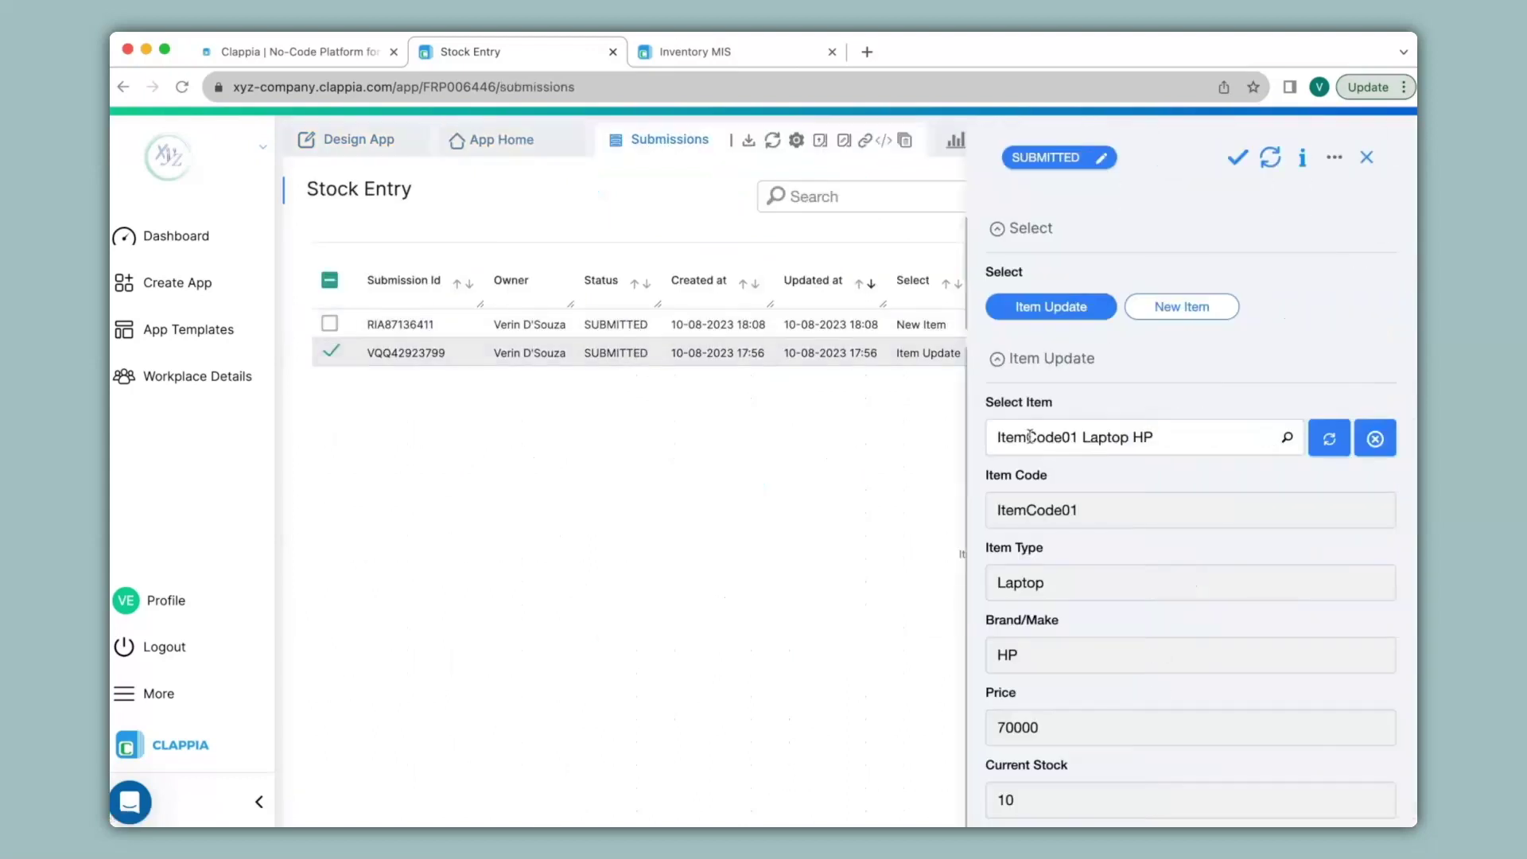
scroll(1030, 437, "down", 3)
left_click(1036, 732)
key("BackSpace")
key("BackSpace")
type("5")
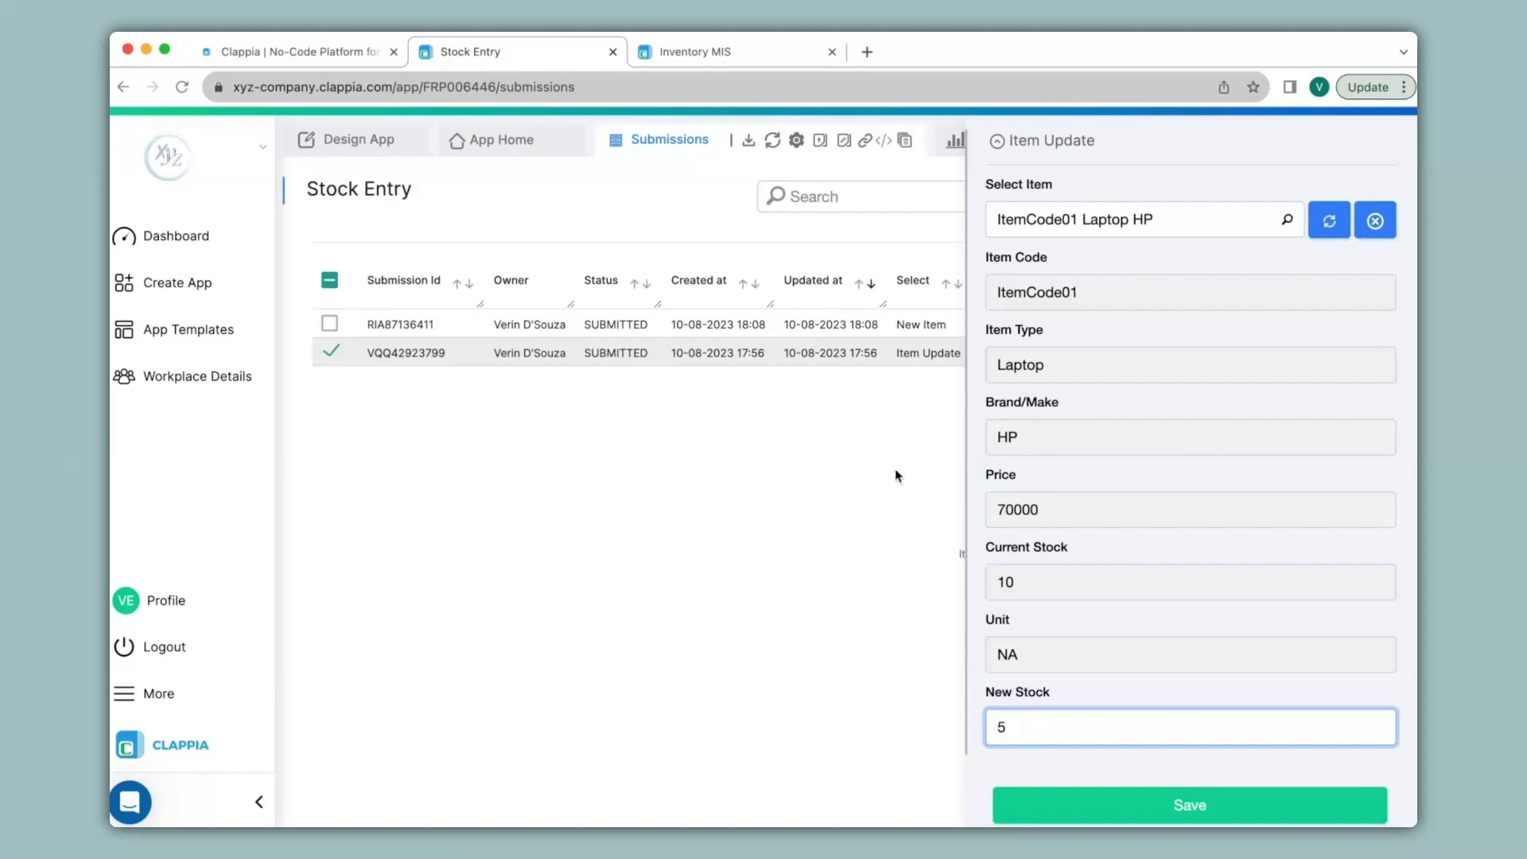
Save the submission and confirm ItemCode01's Inventory MIS Current Stock rose from 20 to 25
left_click(738, 55)
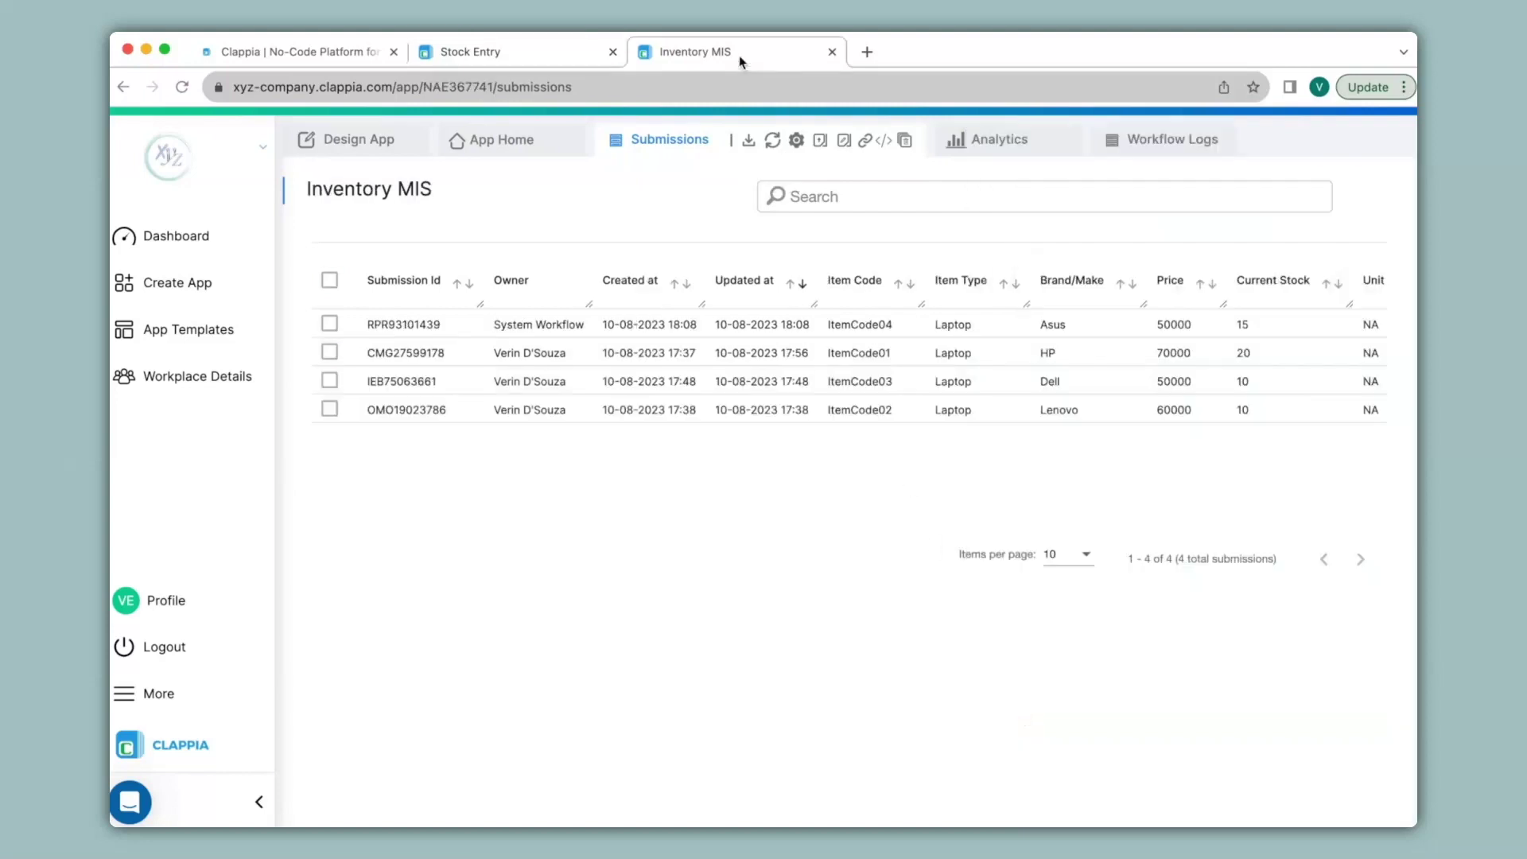
left_click(723, 352)
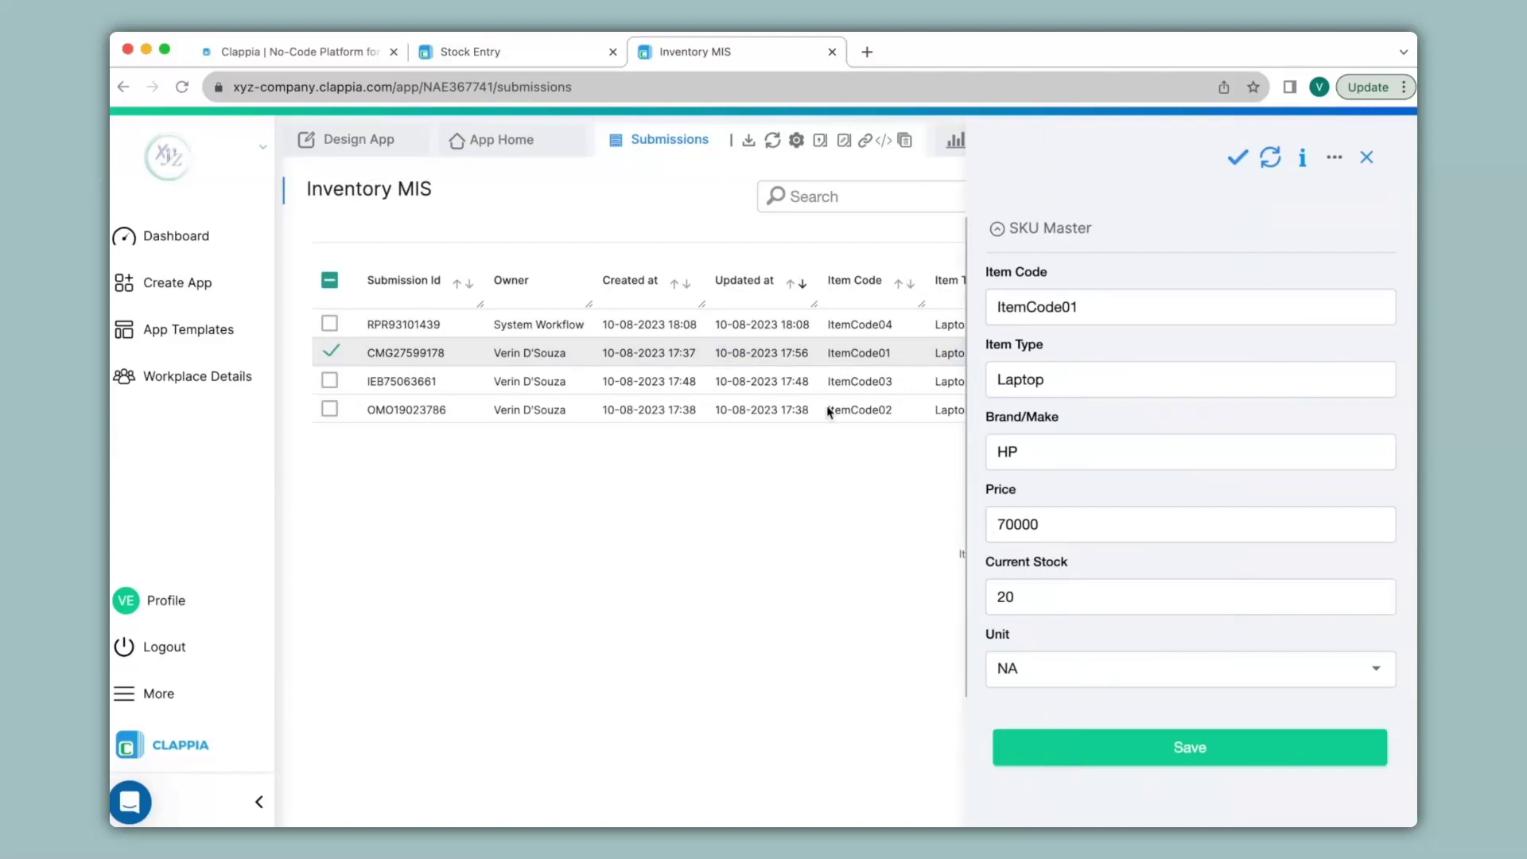
left_click(509, 62)
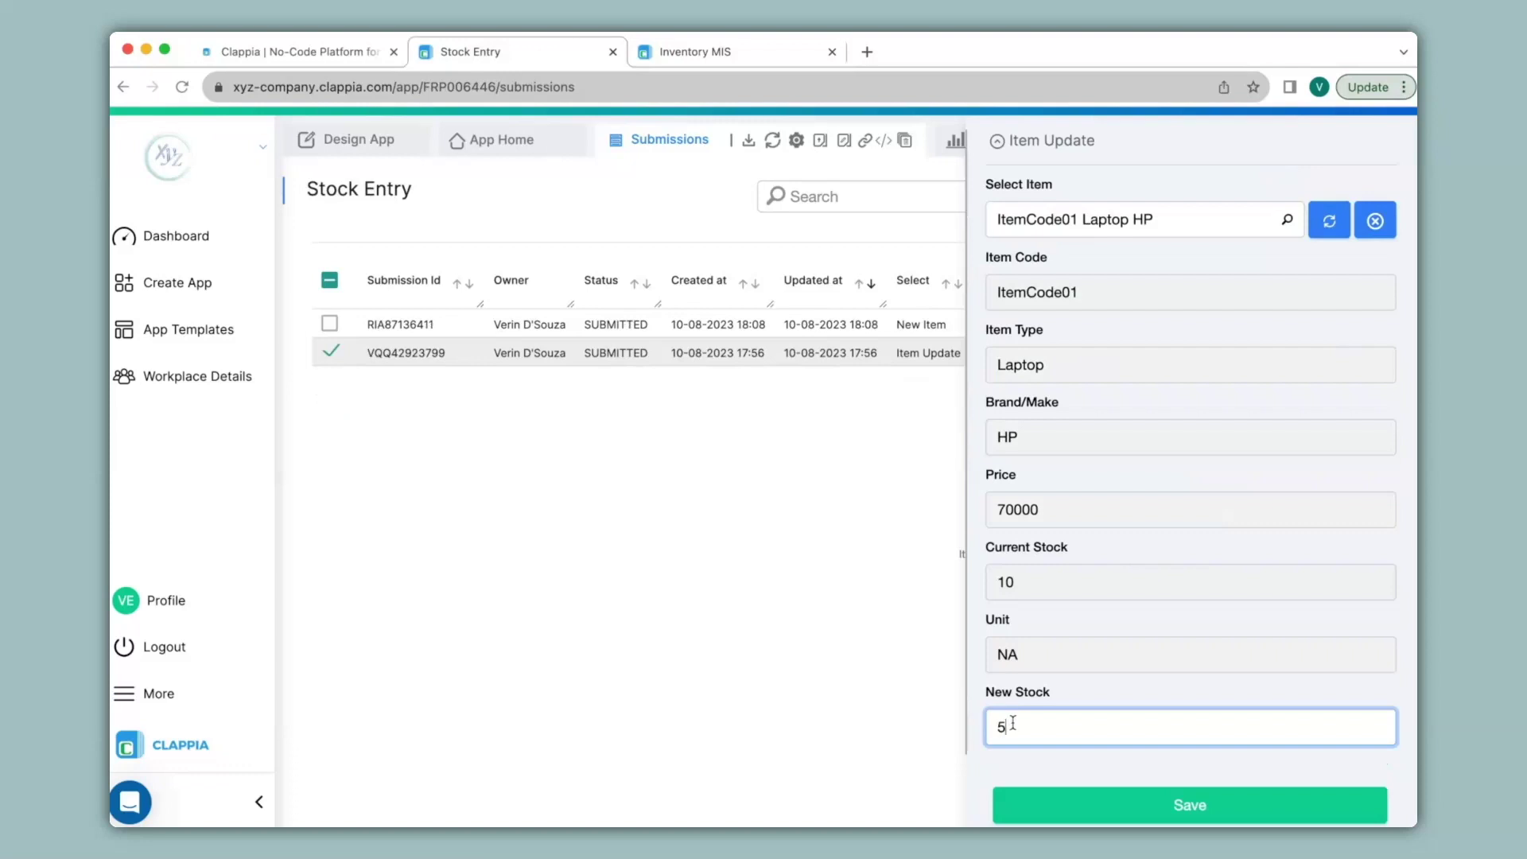
left_click(1185, 805)
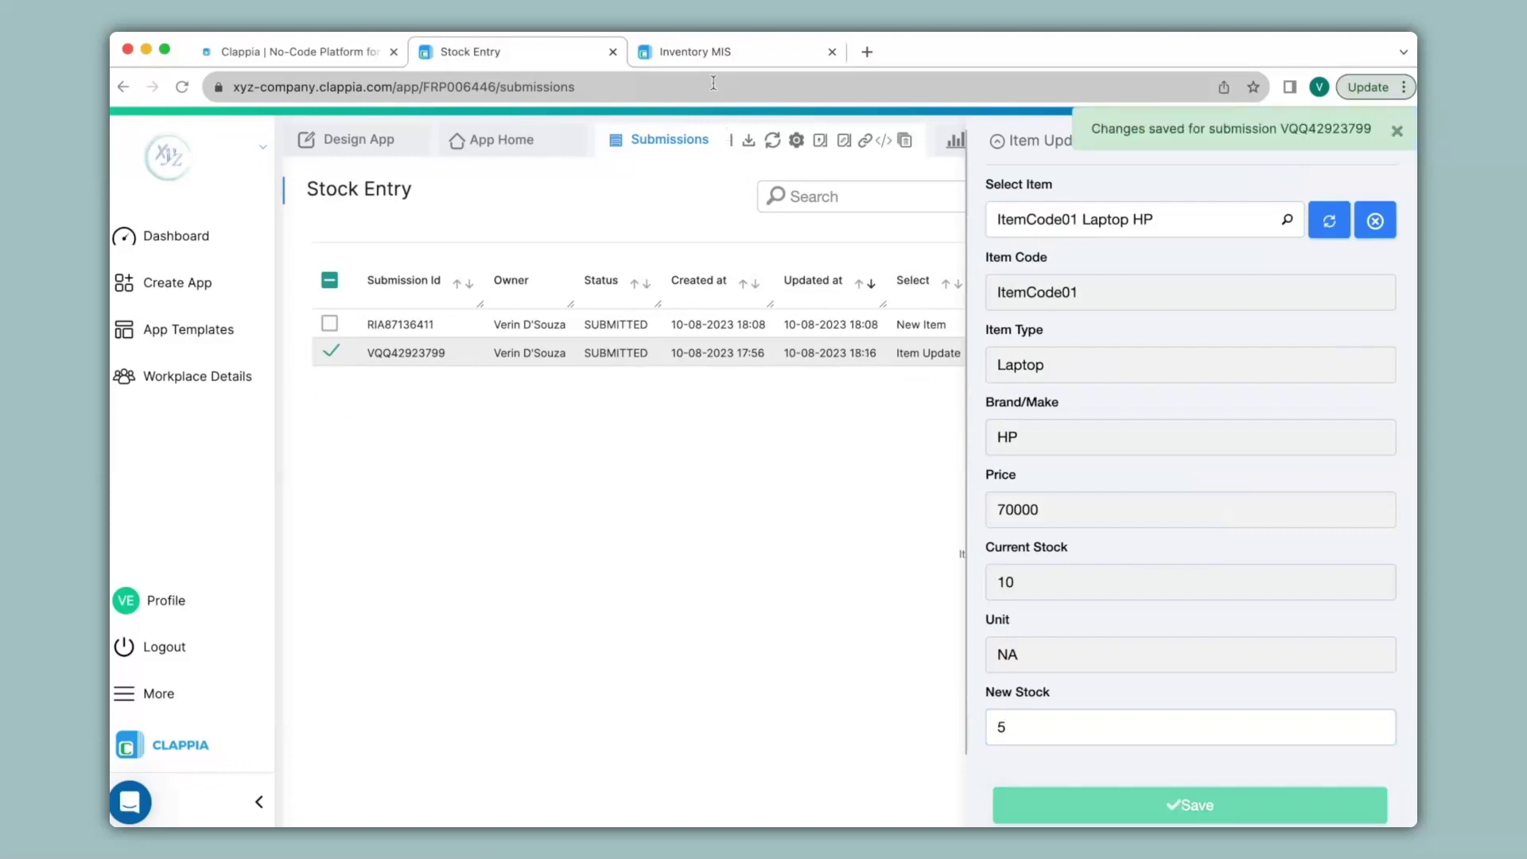
left_click(709, 49)
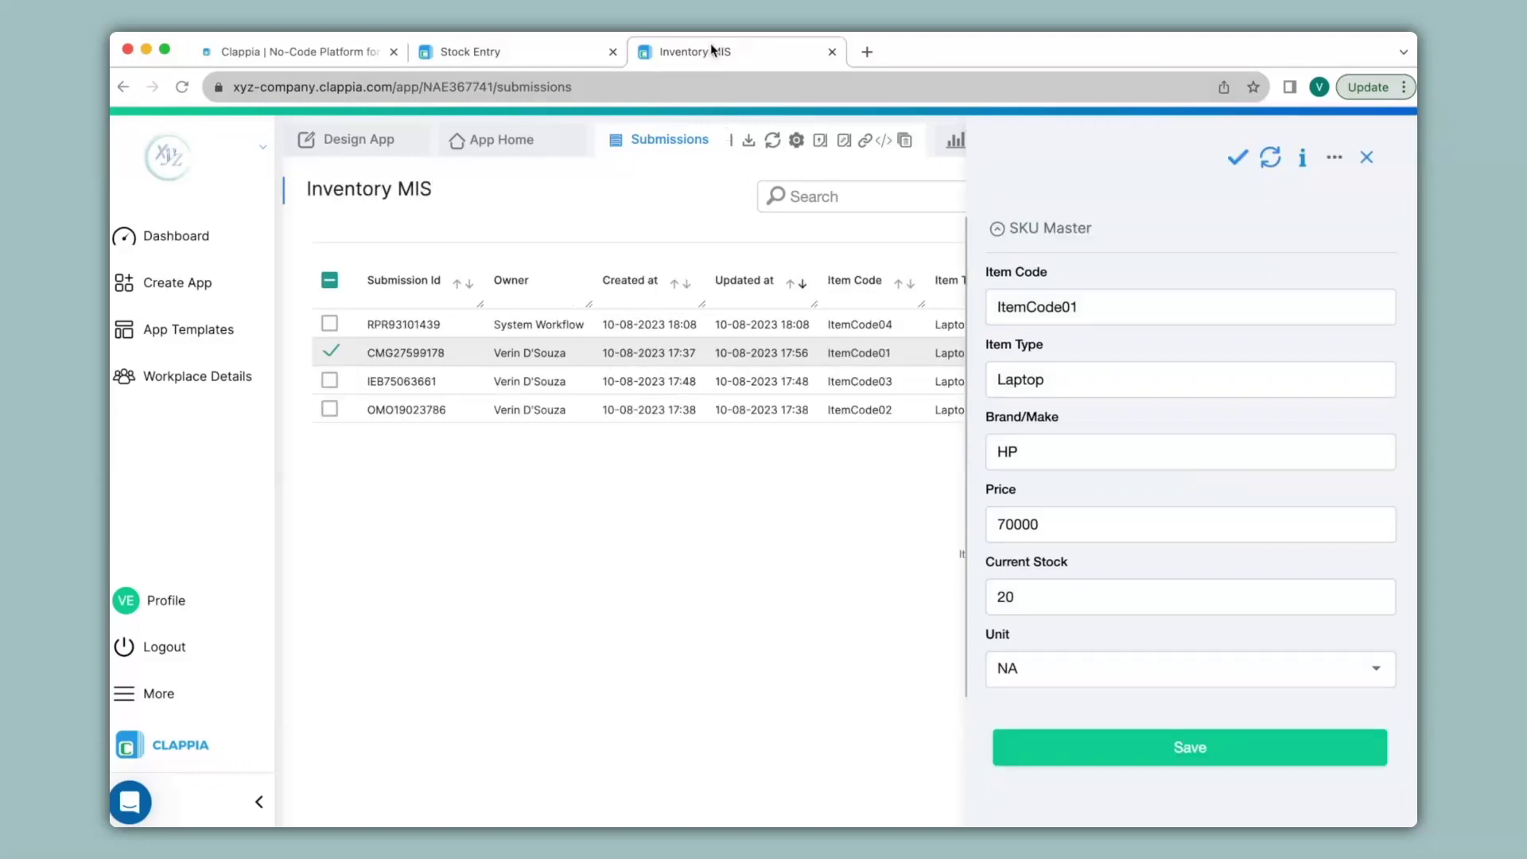
left_click(1272, 159)
left_click(532, 55)
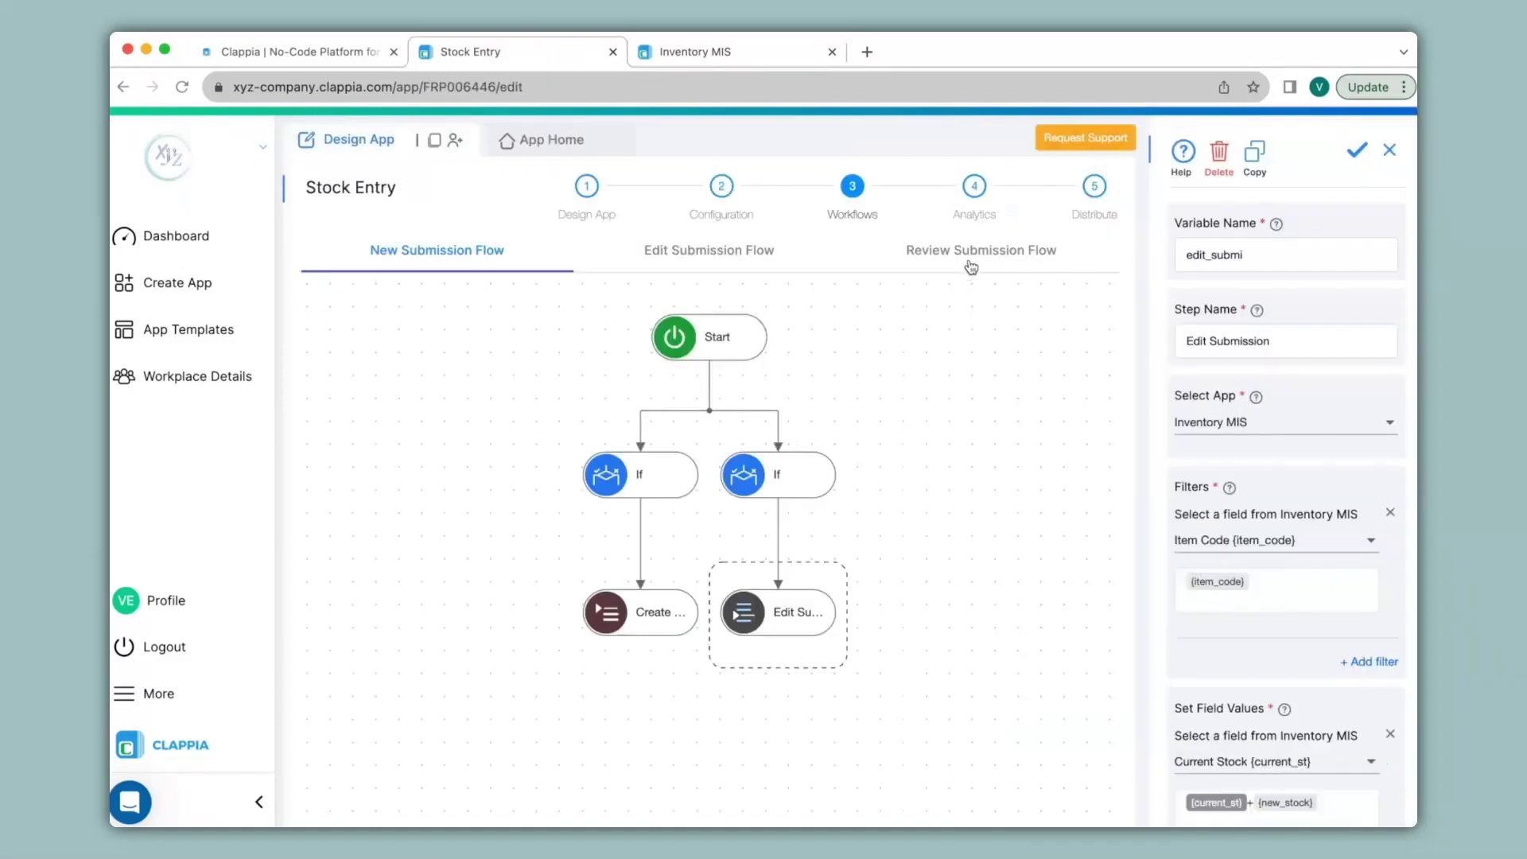
Add Approved and Rejected statuses in the Stock Entry app's status configuration
left_click(972, 262)
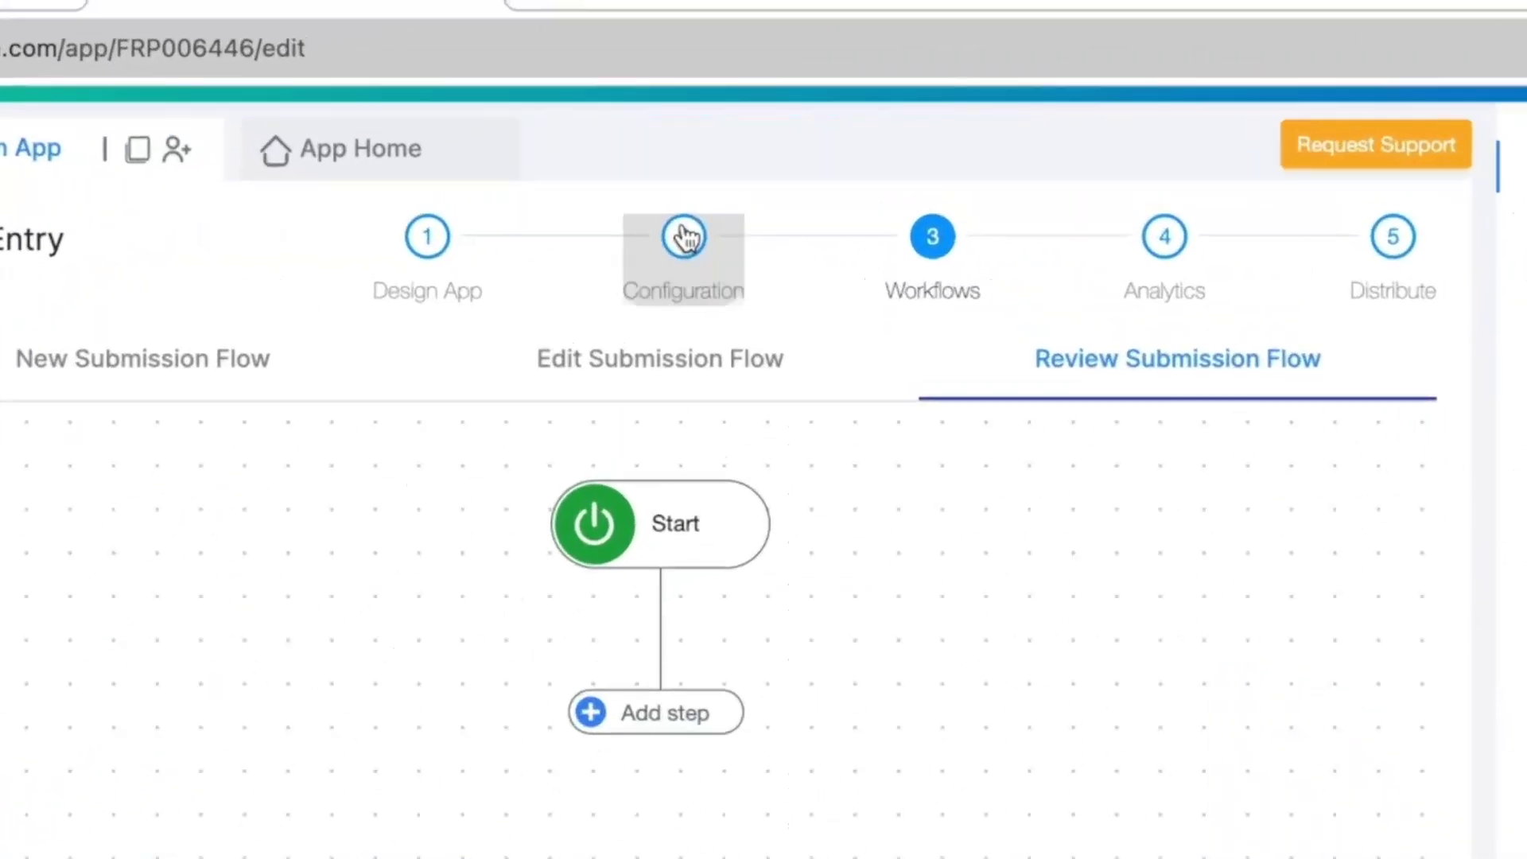
left_click(684, 237)
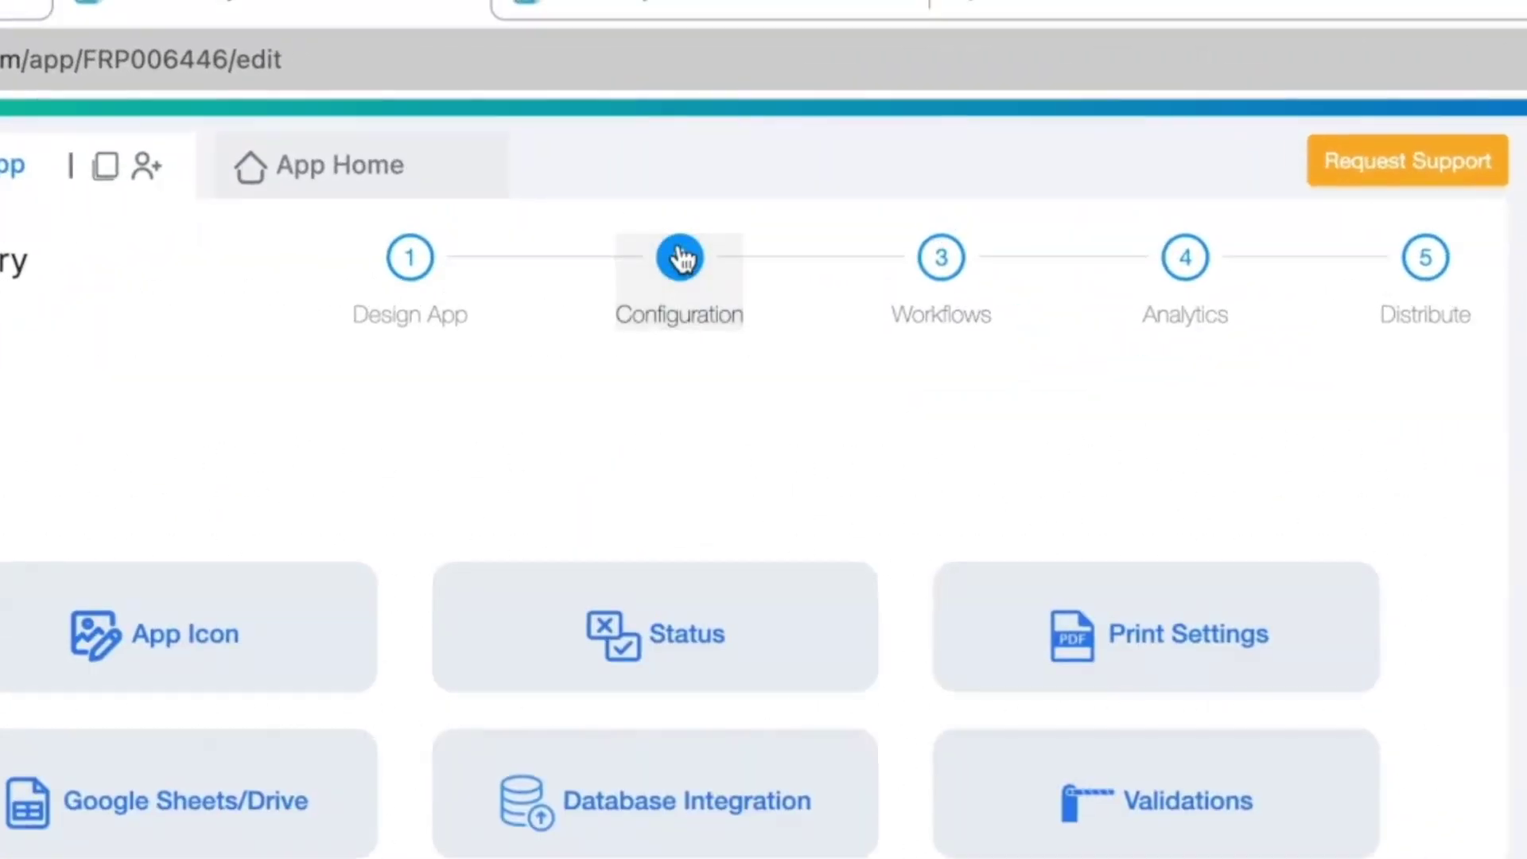
left_click(652, 648)
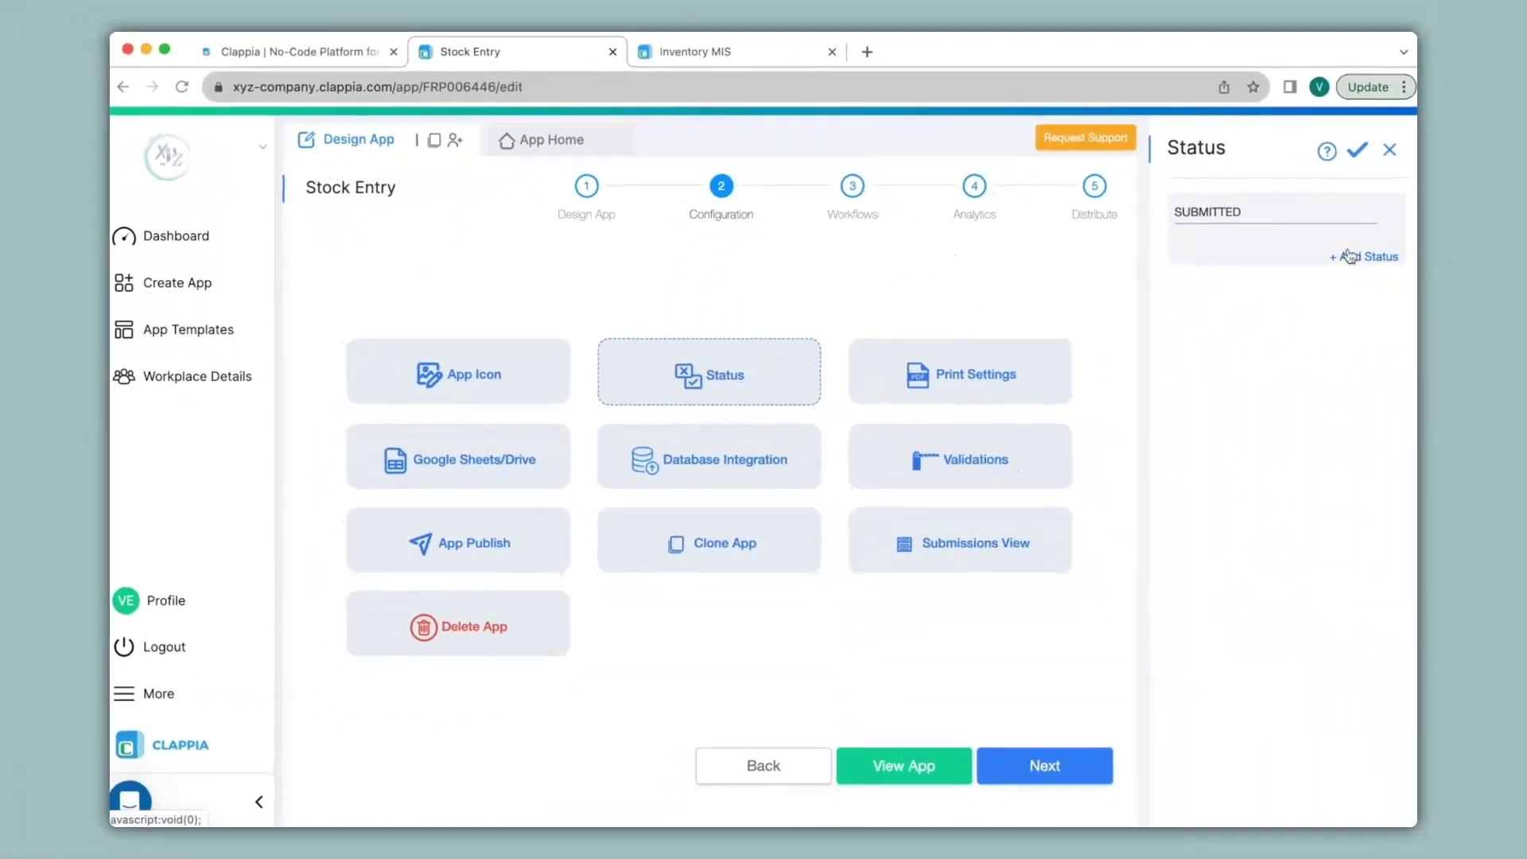
left_click(1350, 256)
type("Approved")
left_click(1367, 303)
type("Rejected")
left_click(1356, 148)
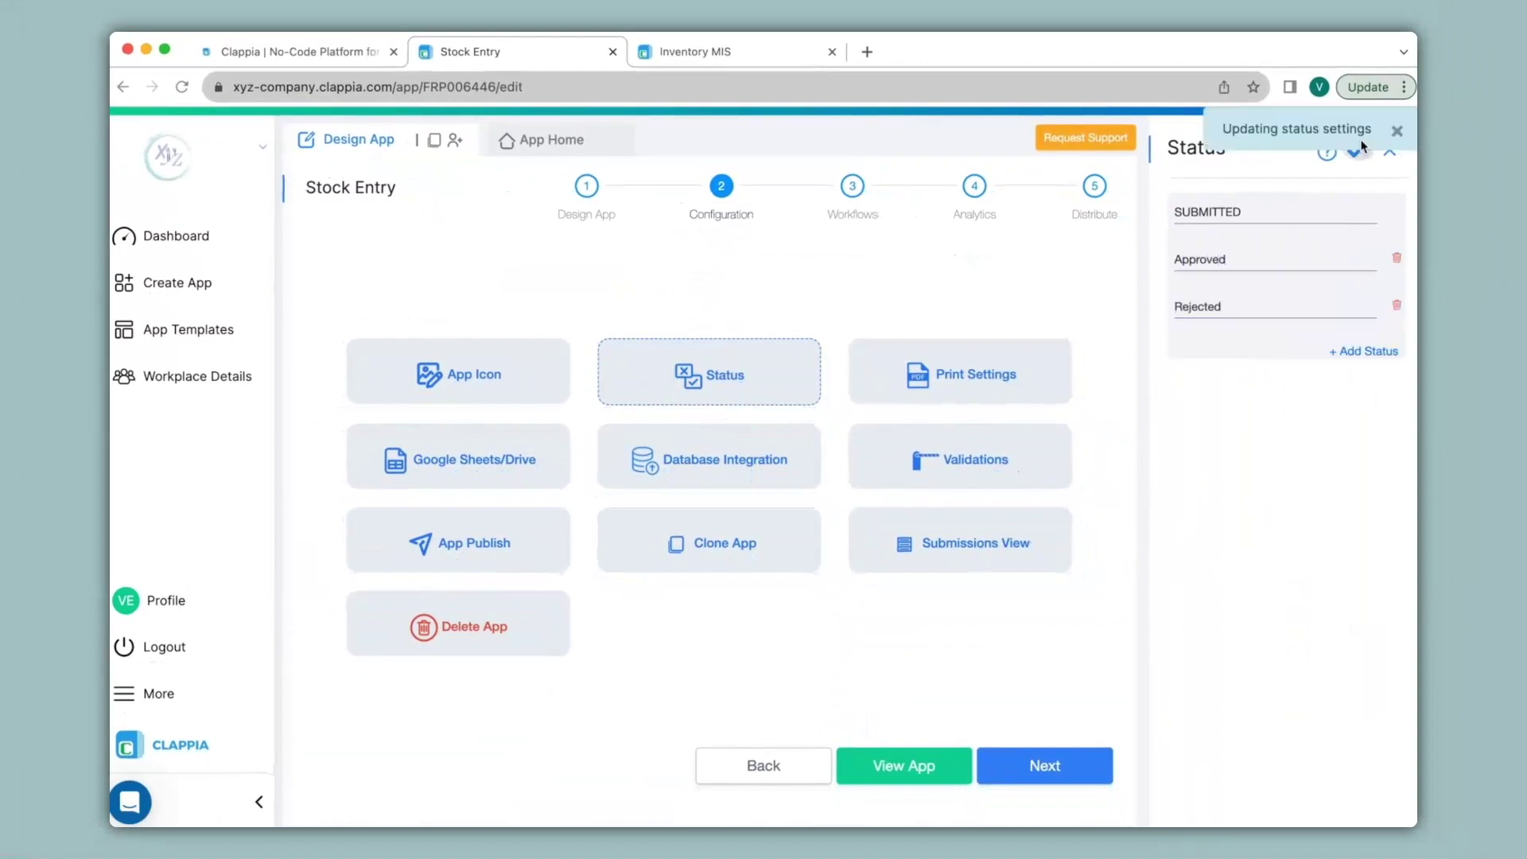
left_click(571, 146)
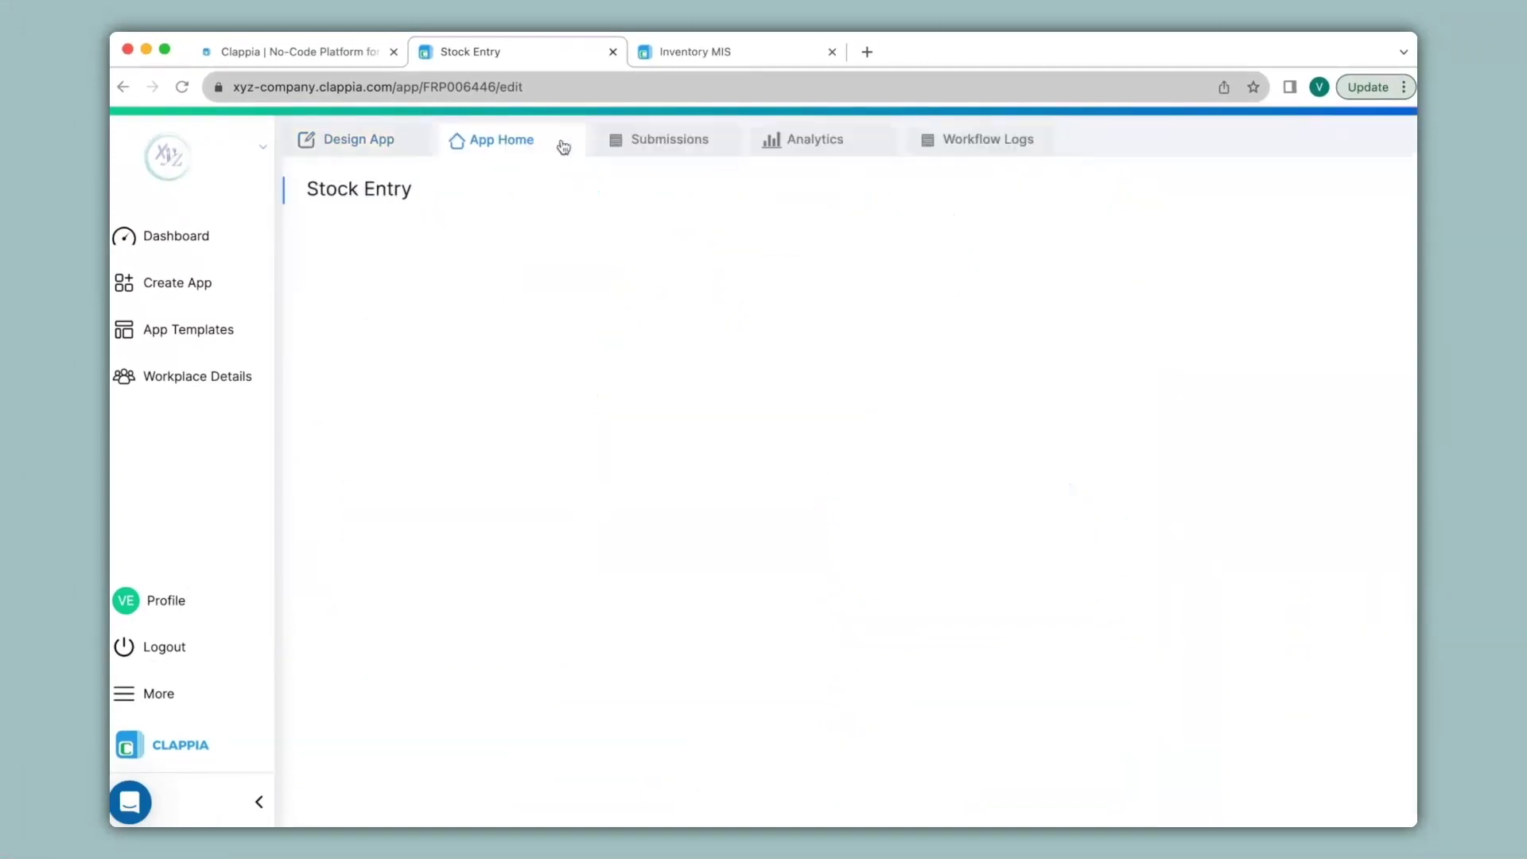
Check a submission's SUBMITTED status update options, then go to the editor's Workflows step
left_click(634, 139)
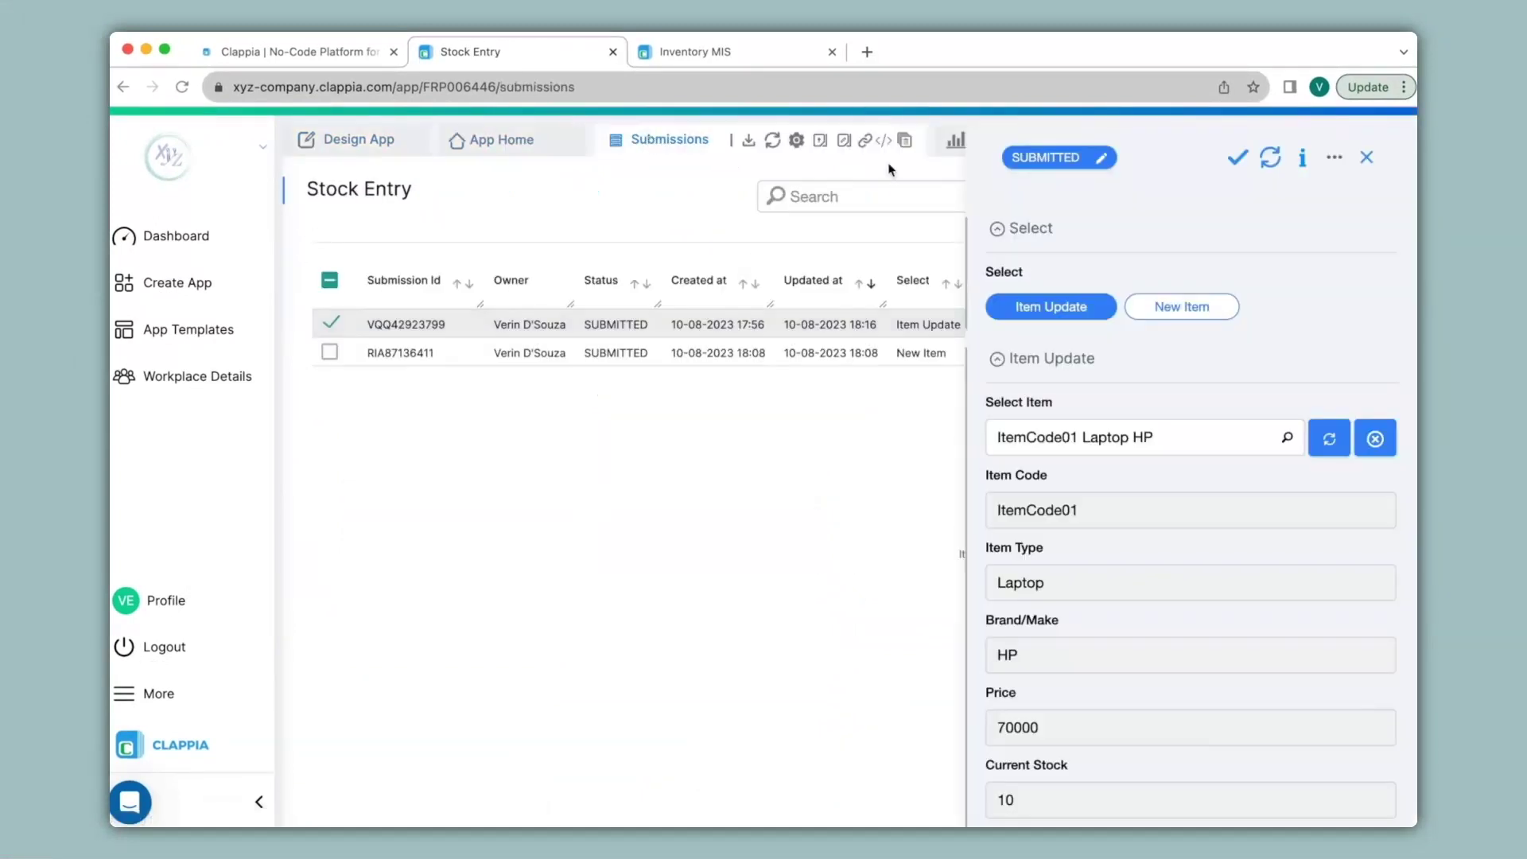
left_click(1038, 163)
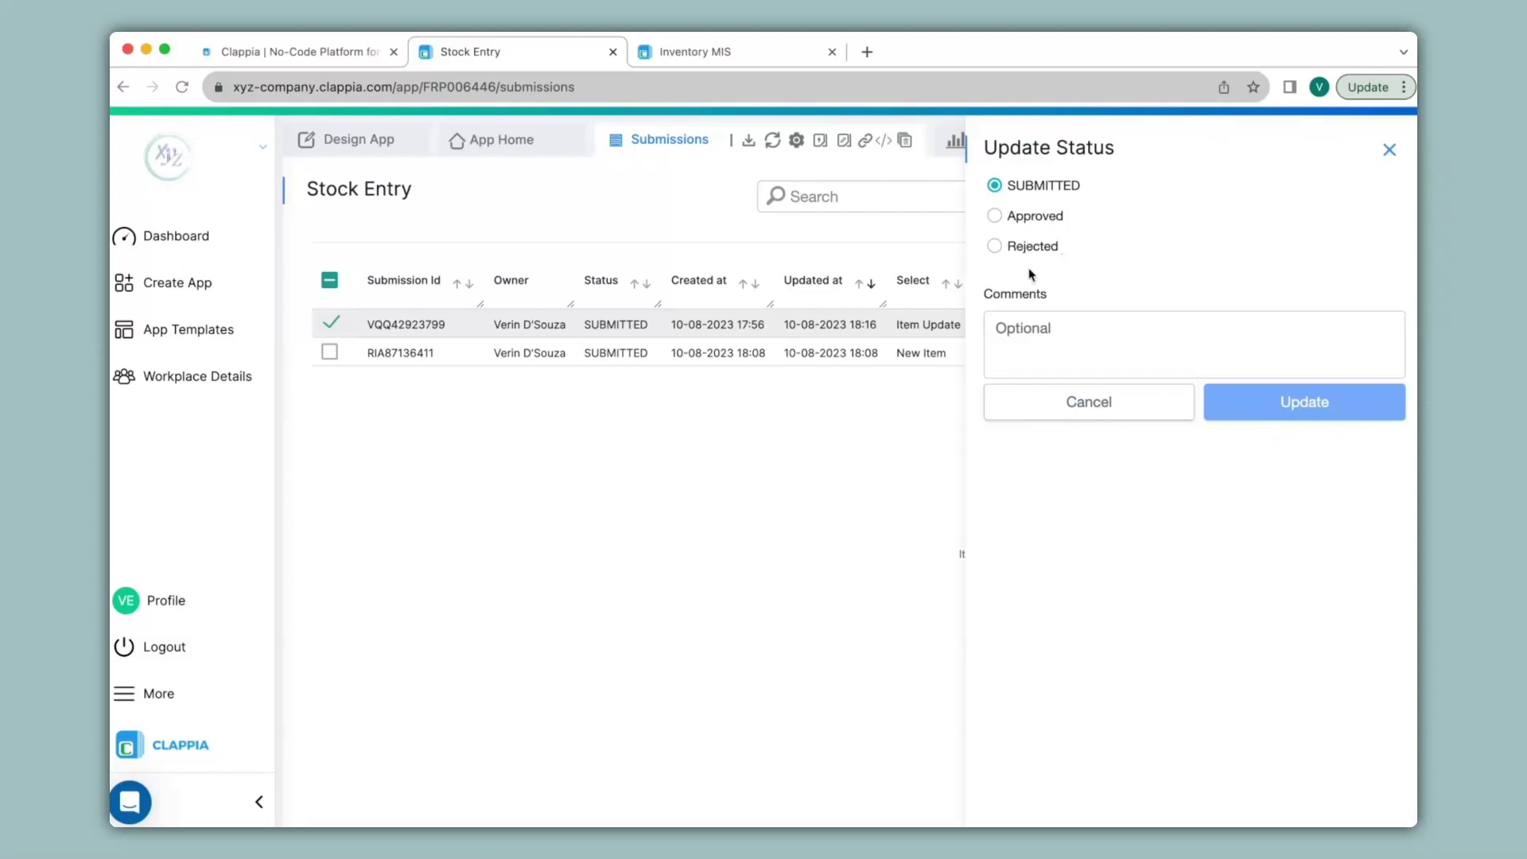
left_click(416, 148)
left_click(855, 189)
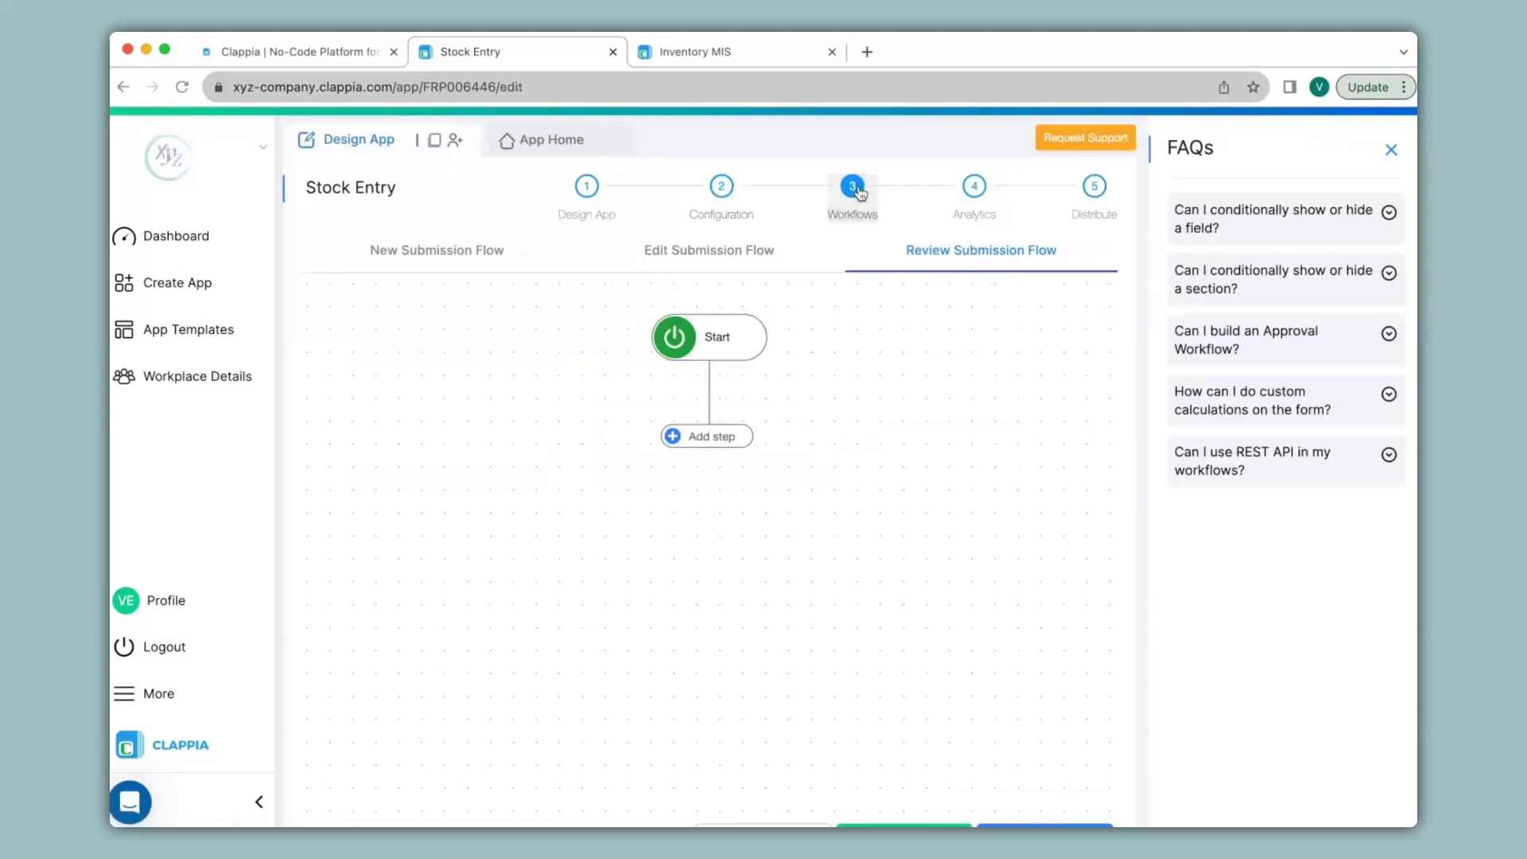